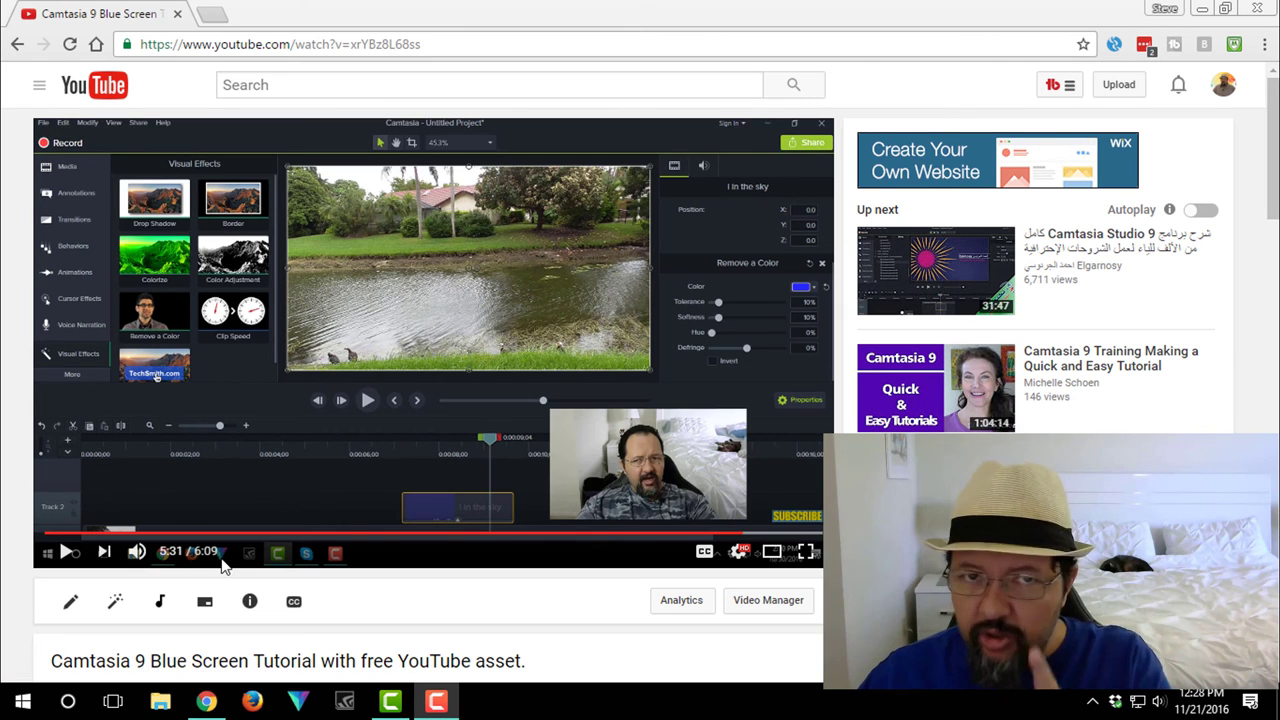
- Play the Camtasia 9 Blue Screen tutorial and pause at 5:50 on its end-screen cards
left_click(65, 553)
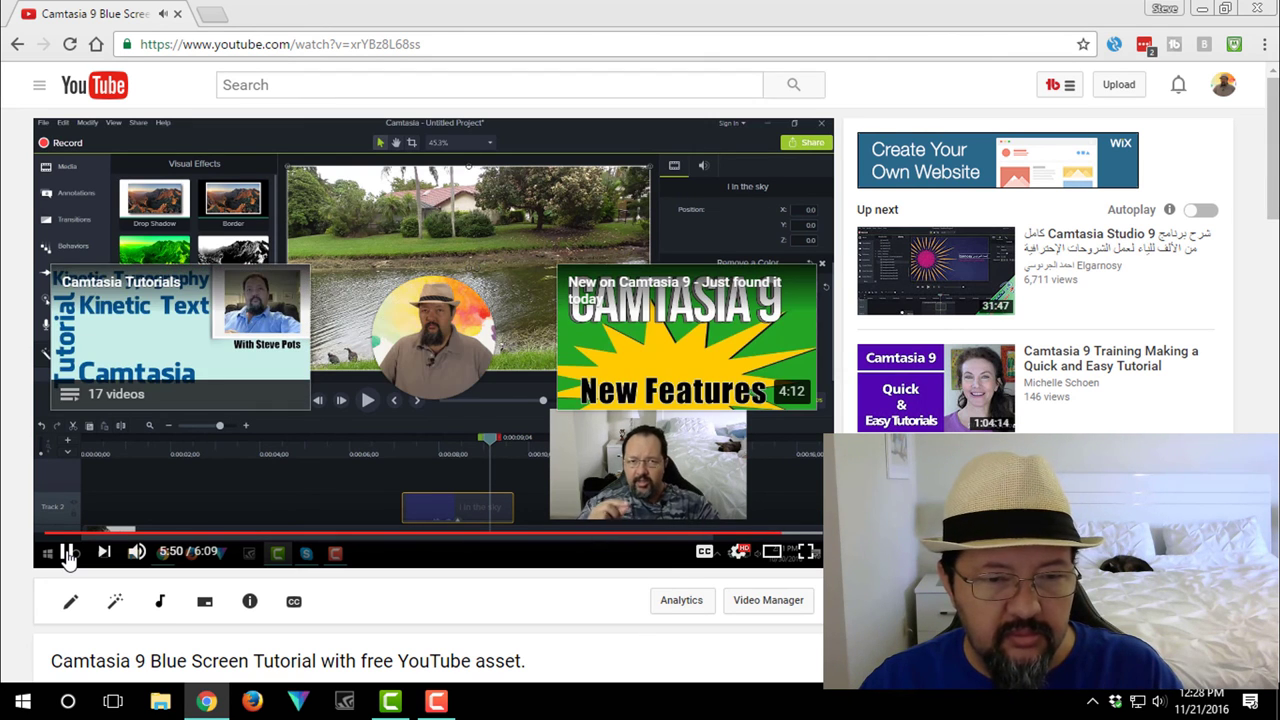
left_click(67, 553)
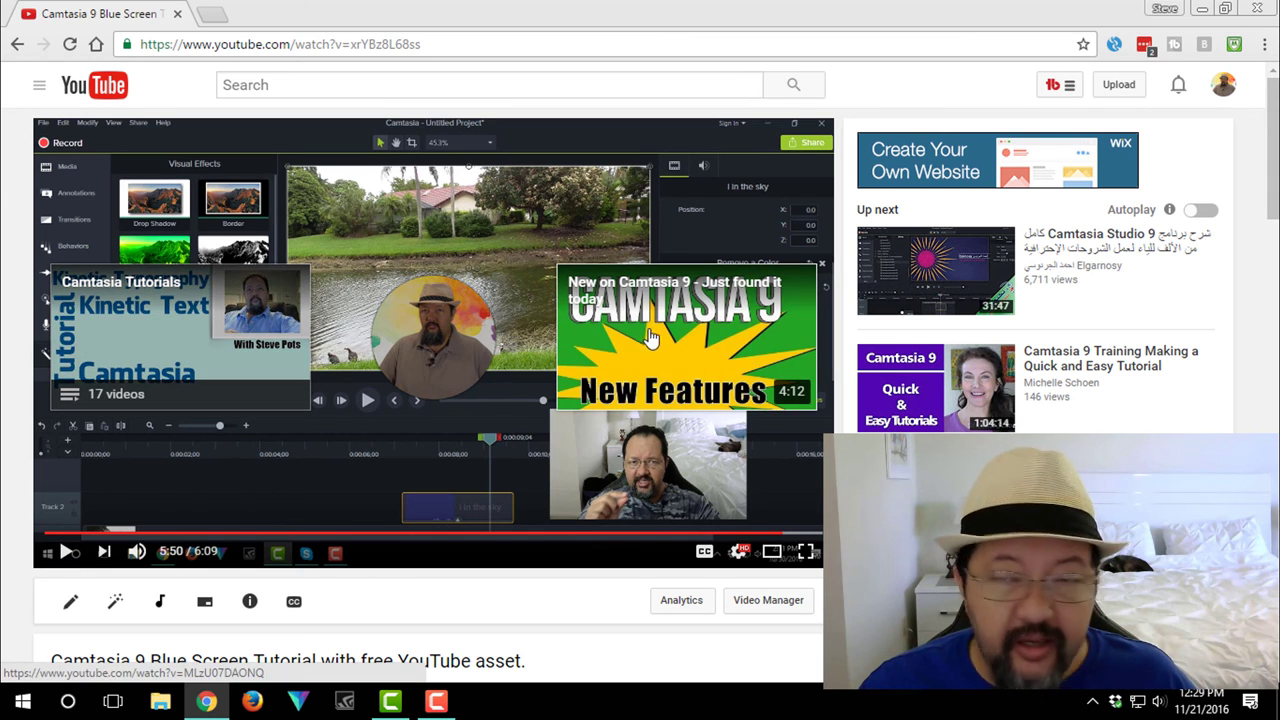
mouse_move(435, 343)
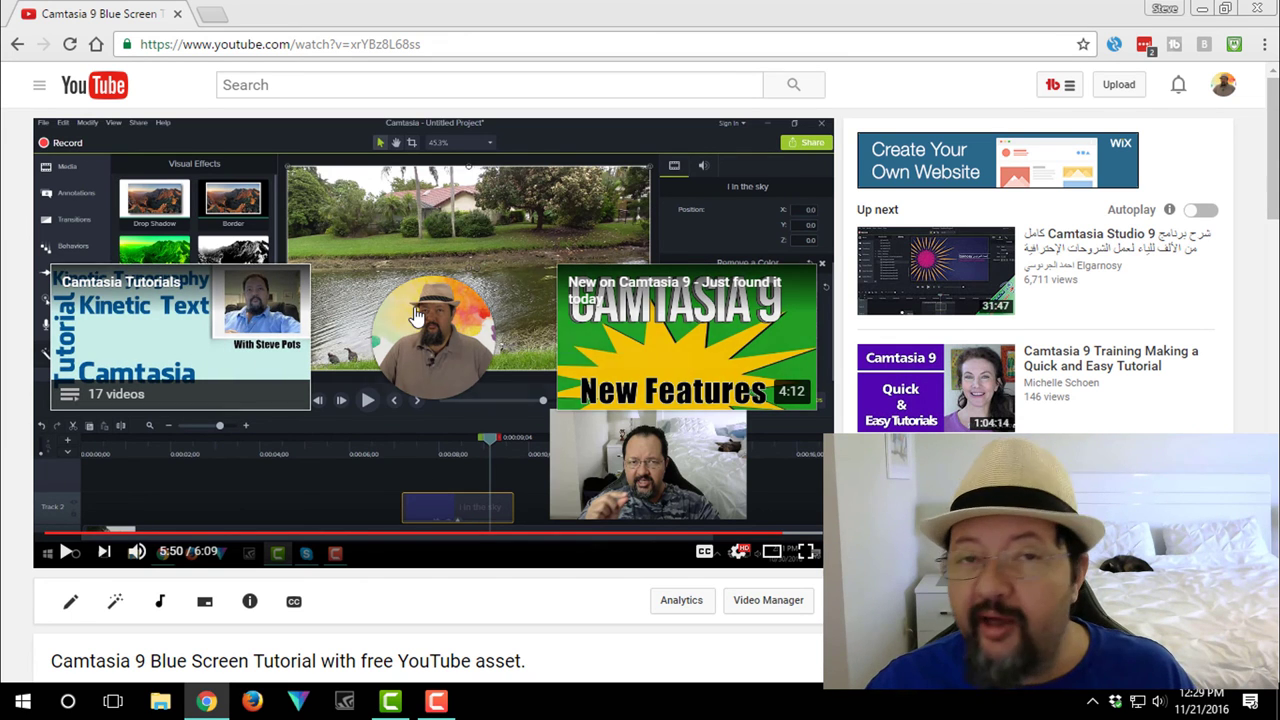
mouse_move(418, 312)
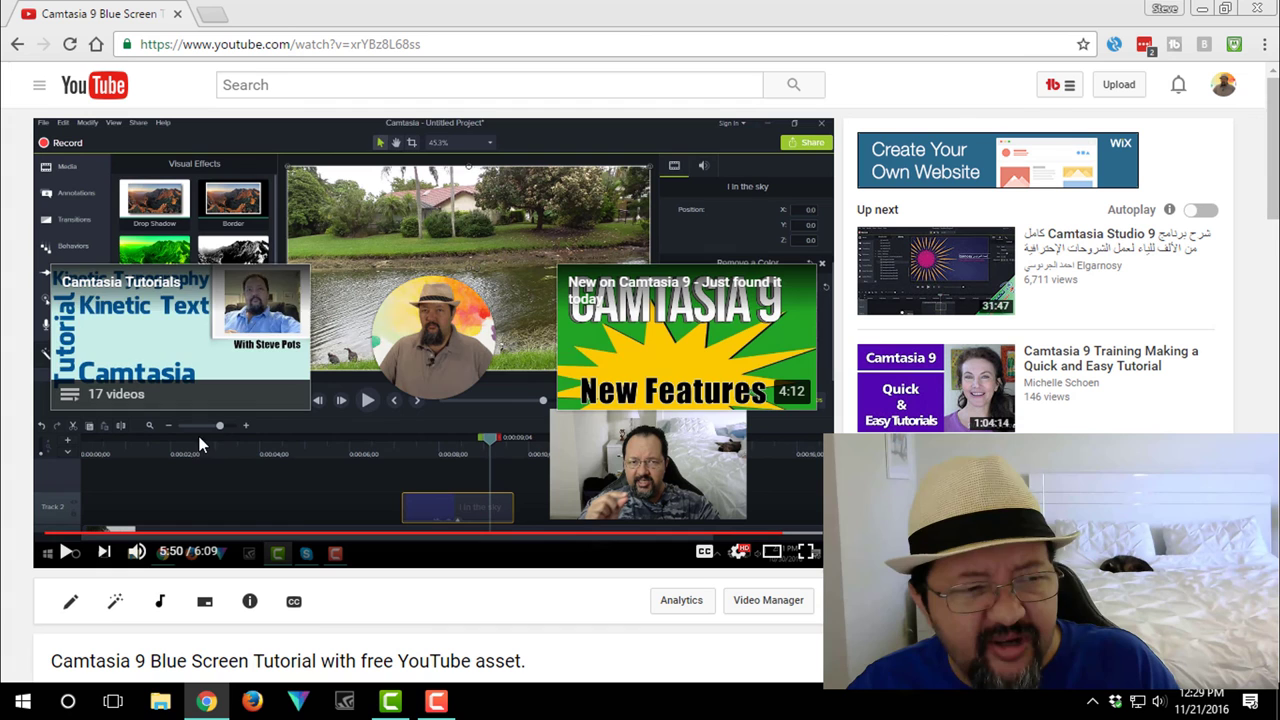
mouse_move(514, 312)
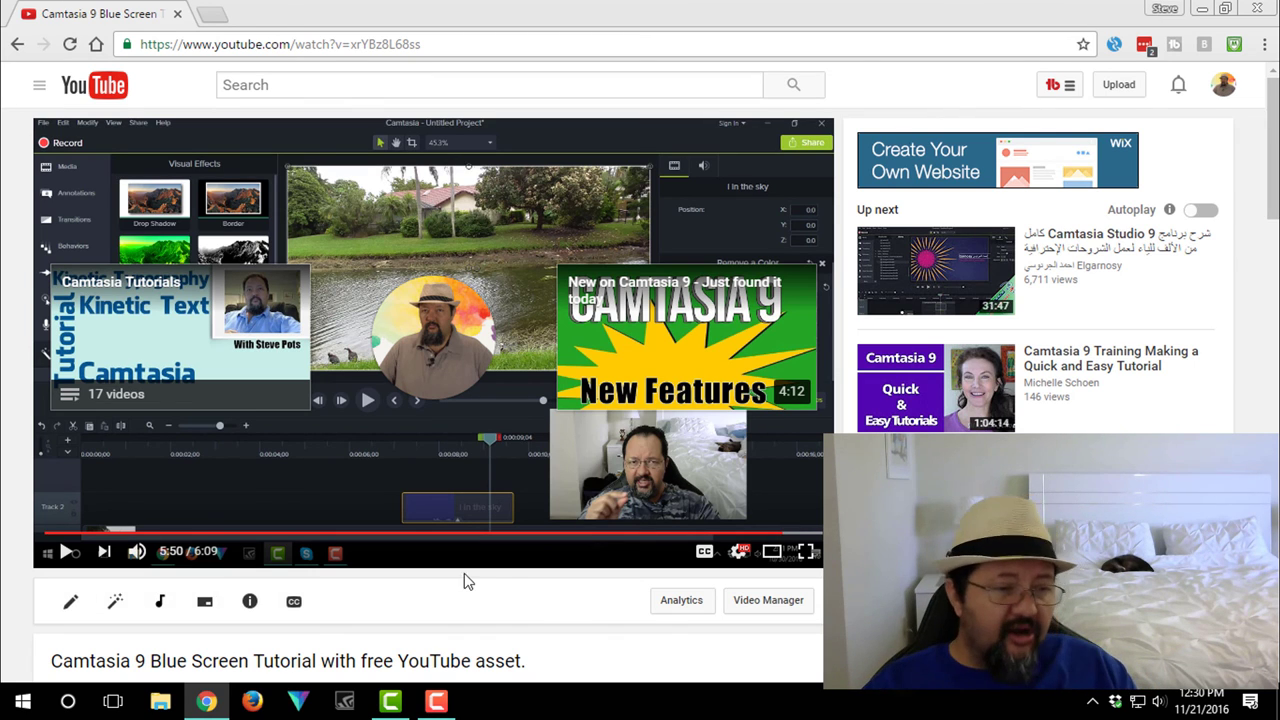
- Replace the video's end screen with the two-videos-plus-central-subscribe template
left_click(209, 604)
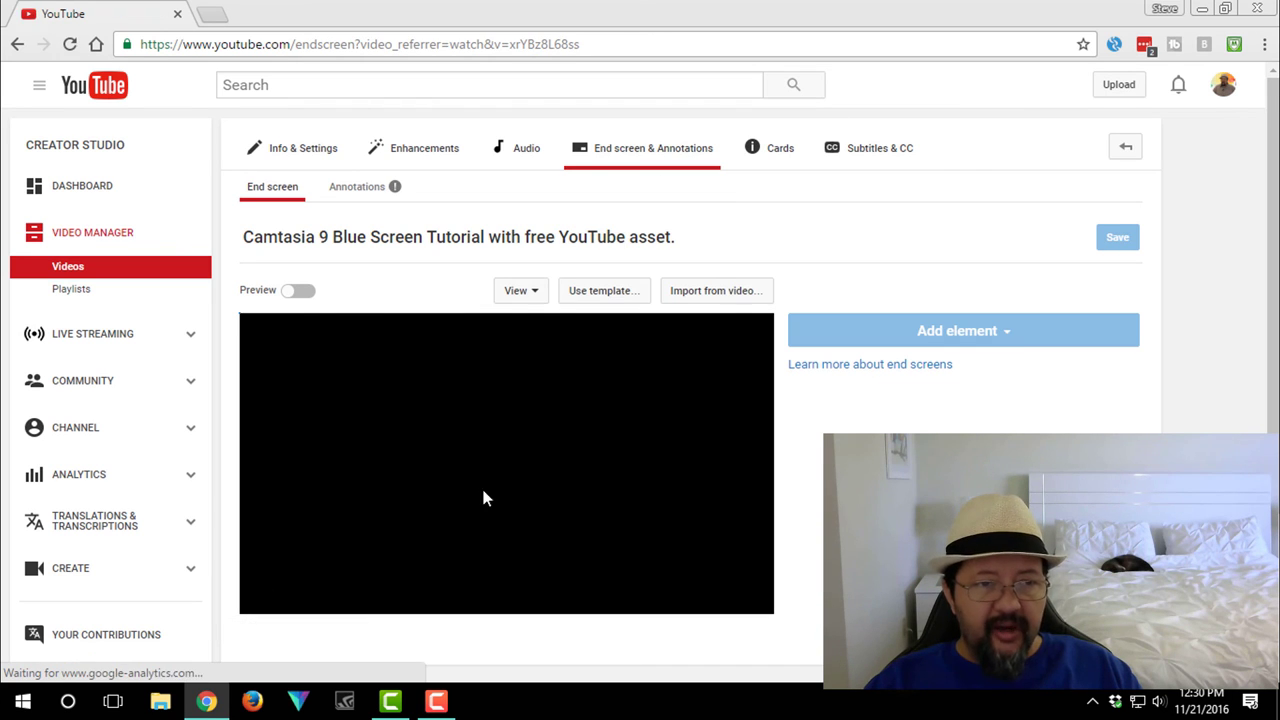
scroll(891, 305, "down", 2)
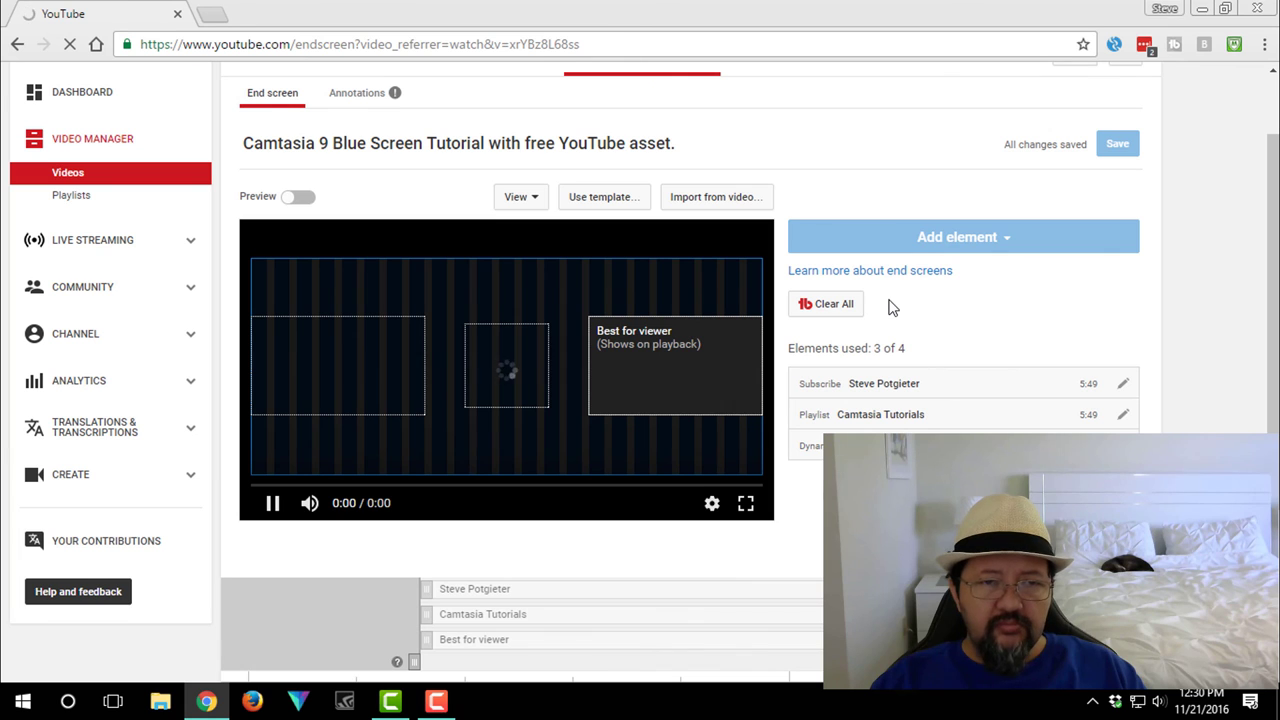
left_click(622, 200)
scroll(766, 242, "down", 5)
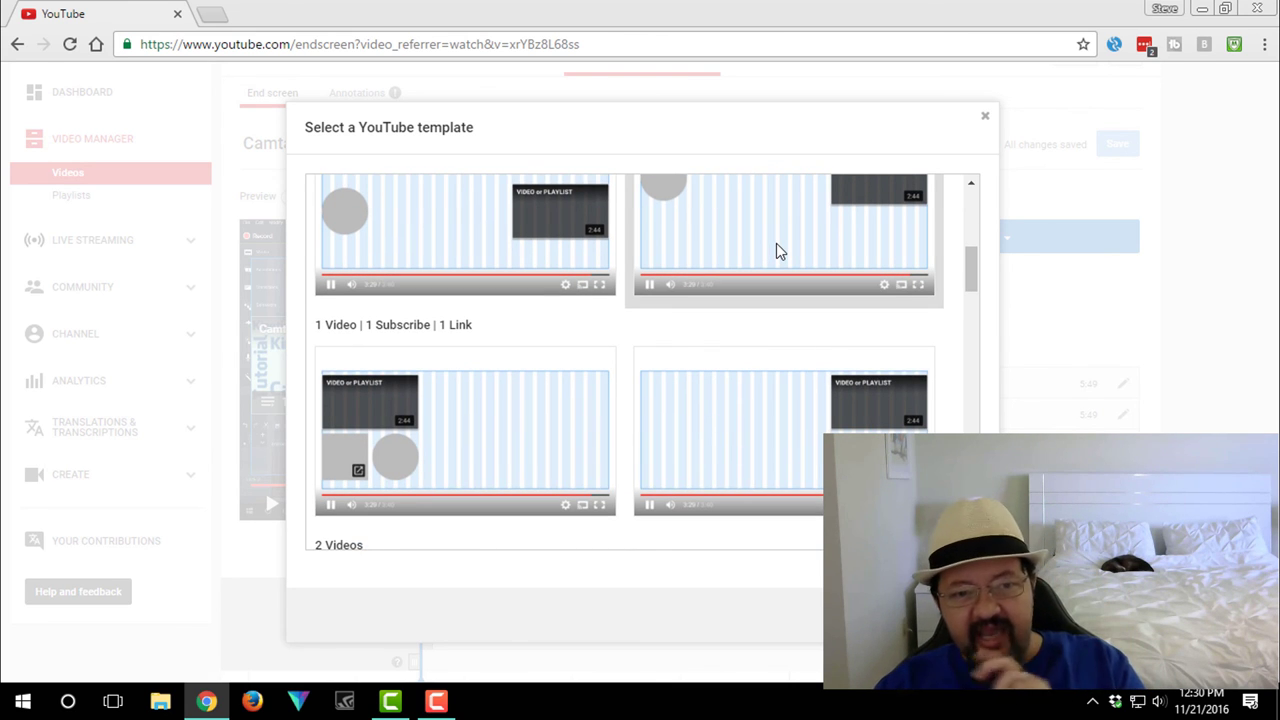
scroll(776, 250, "down", 4)
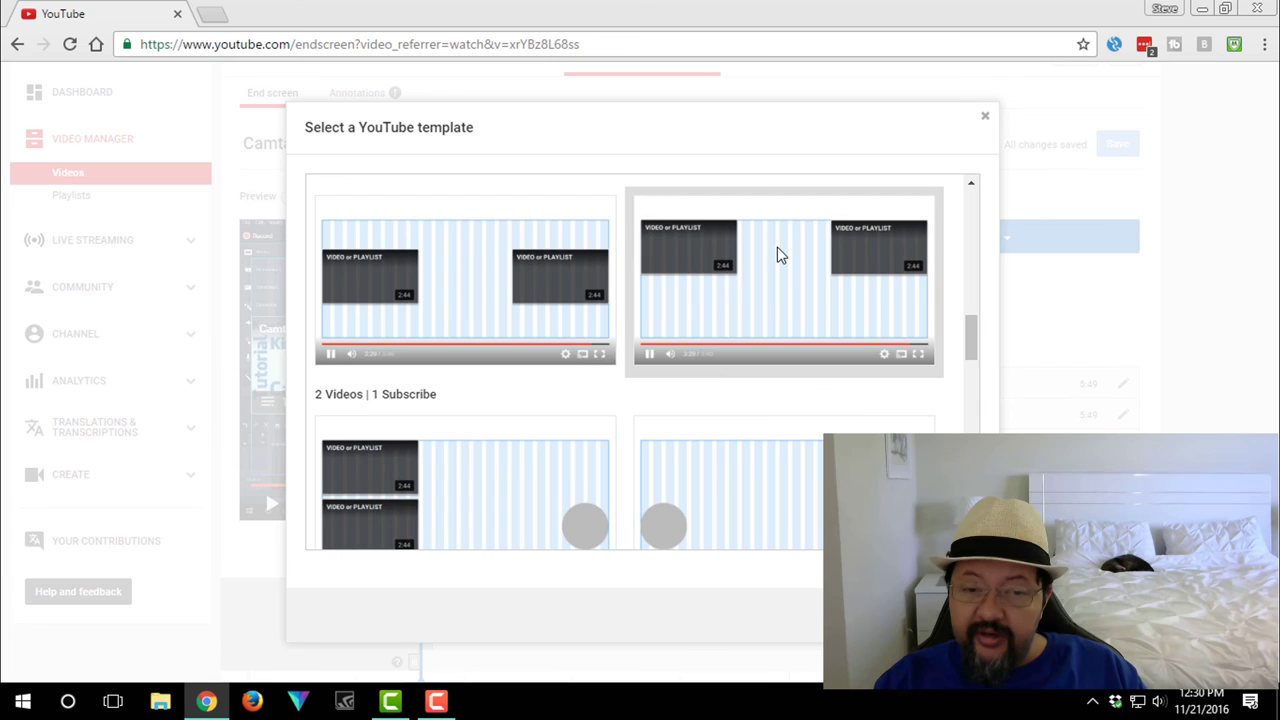
scroll(779, 255, "down", 5)
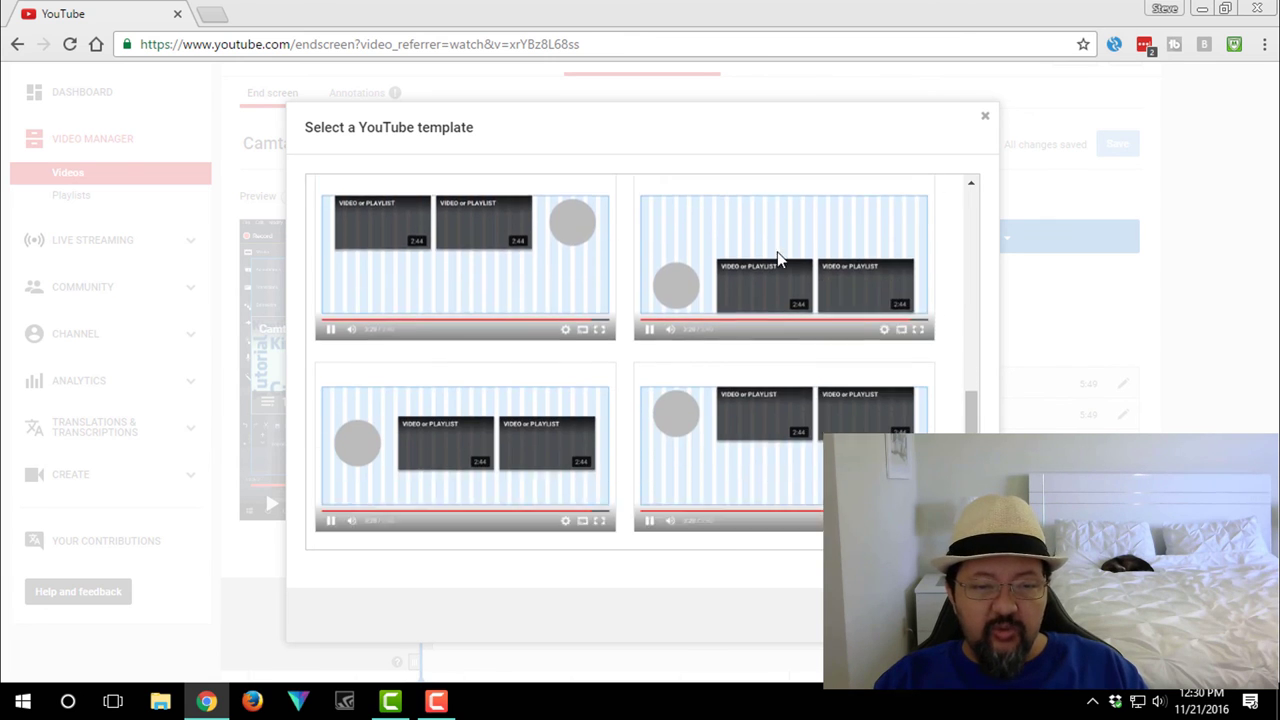
scroll(778, 258, "down", 2)
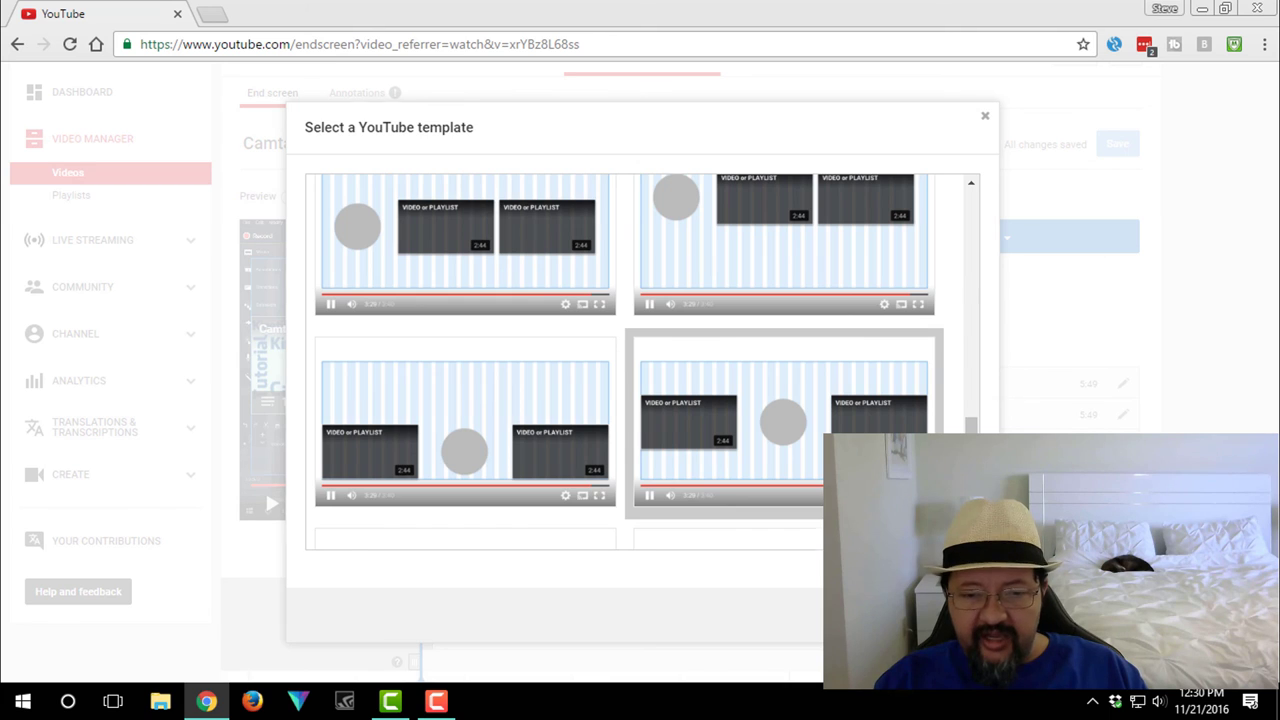
left_click(845, 470)
left_click(850, 426)
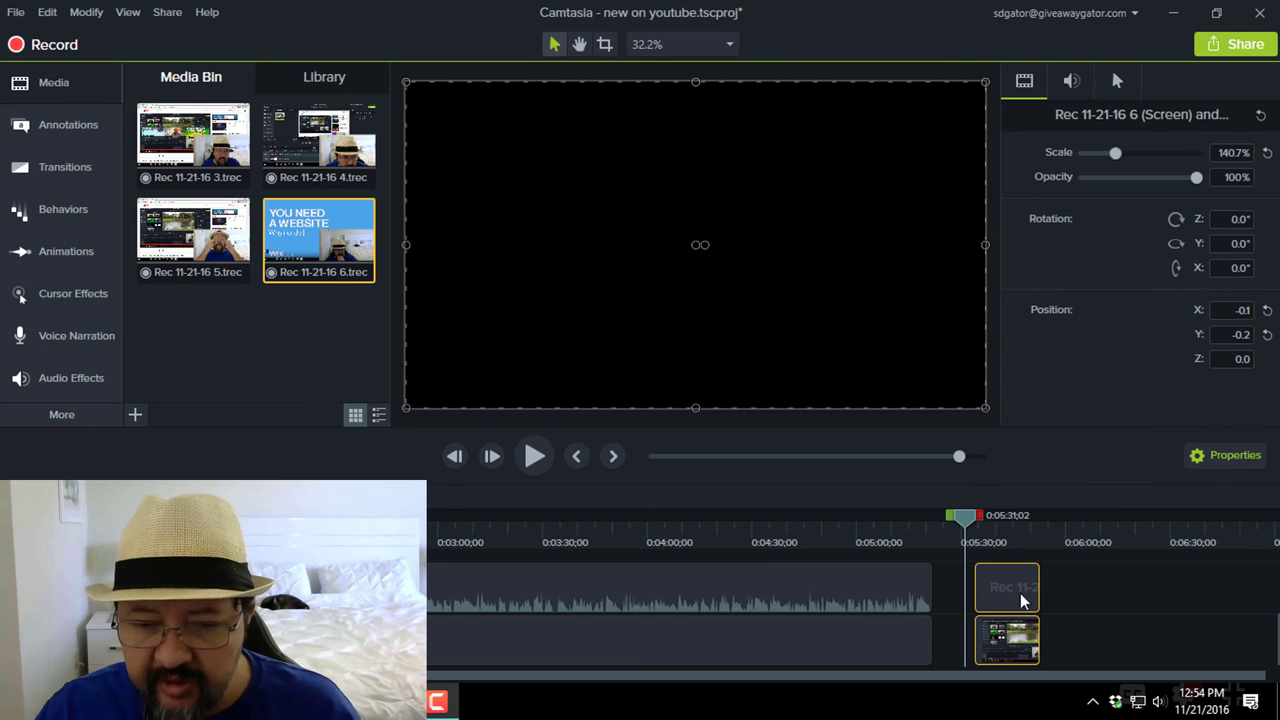
- Play the recording and frame-step to 0:05:37;23, where the end-screen cards first appear
left_click(533, 457)
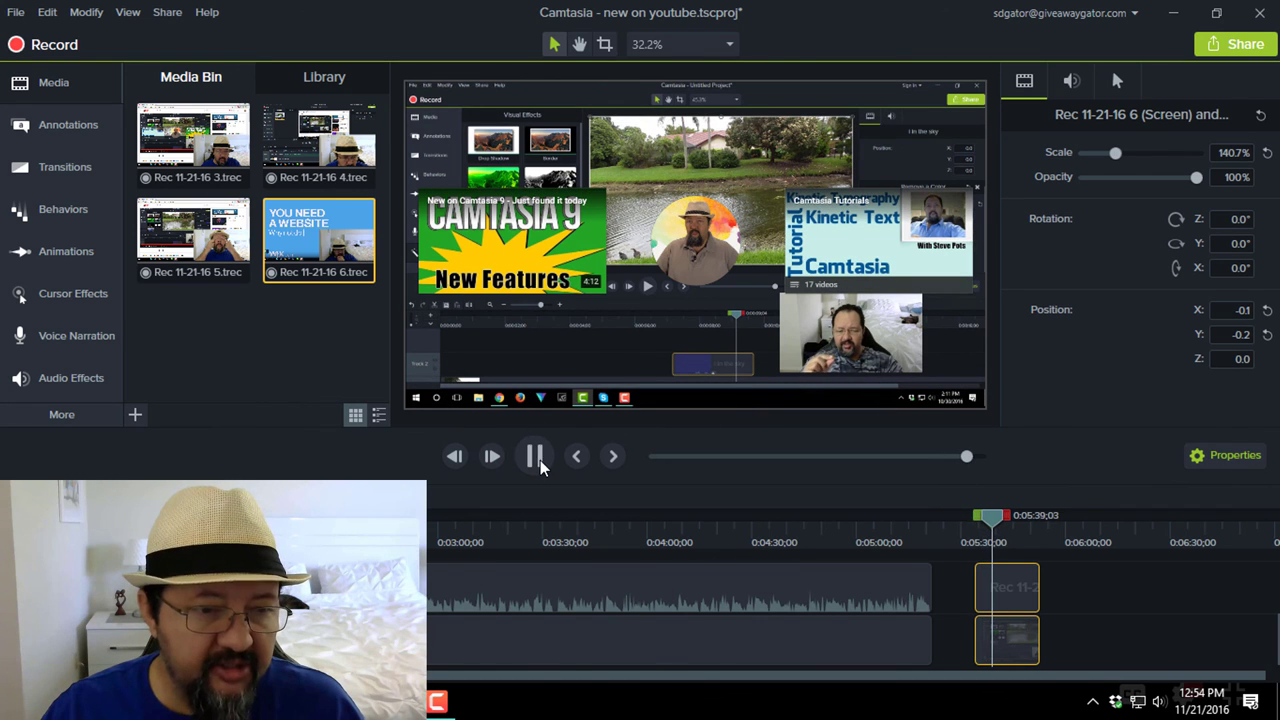
left_click(560, 329)
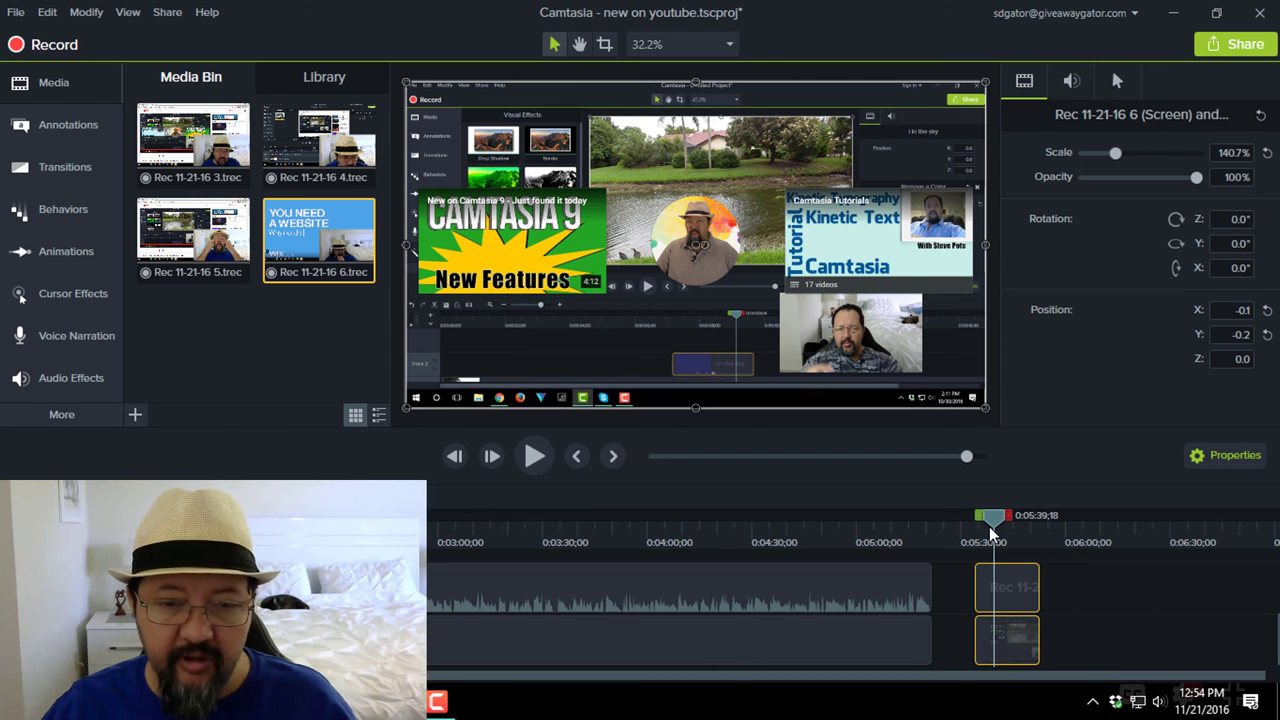
double_click(454, 456)
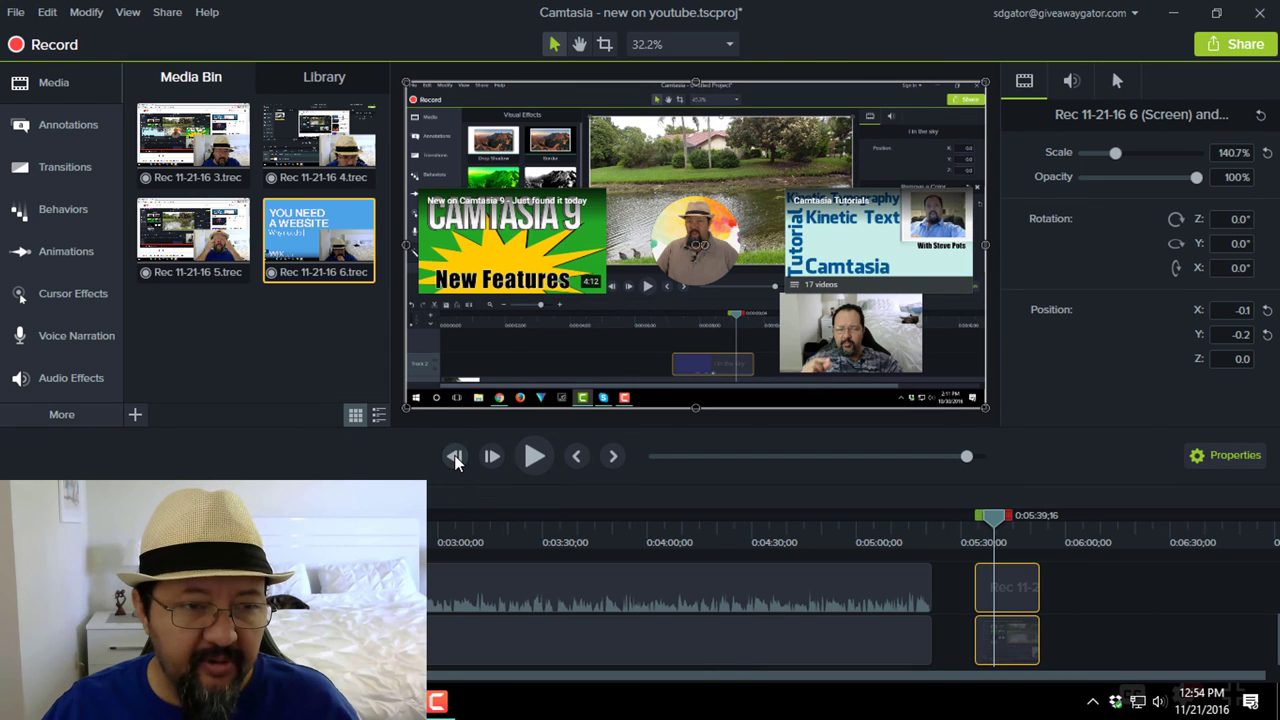
left_click(455, 457)
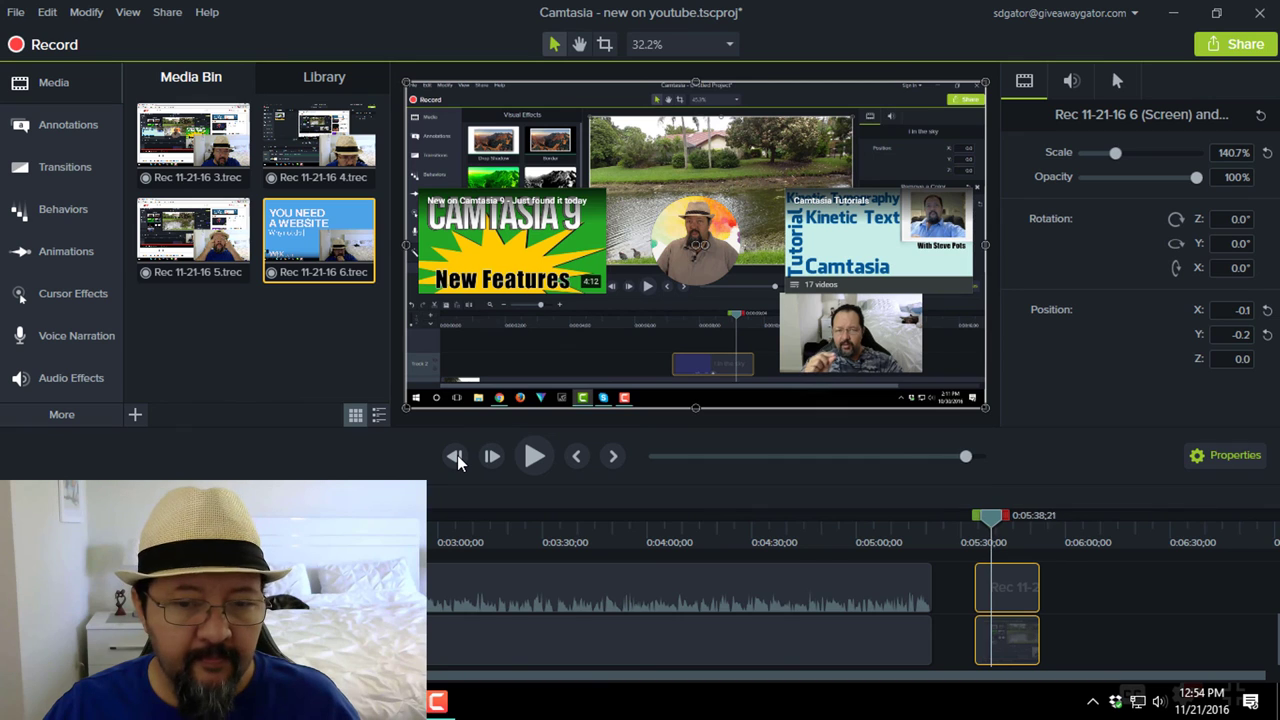
left_click(455, 457)
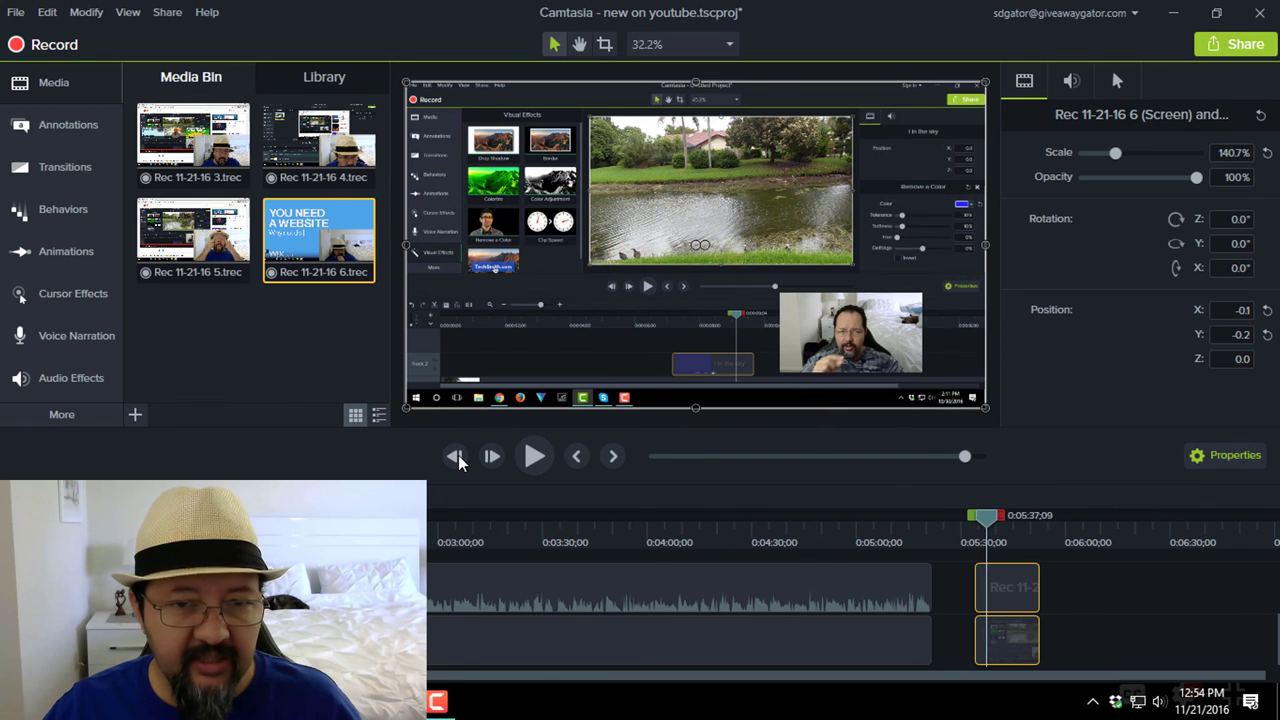
left_click(494, 457)
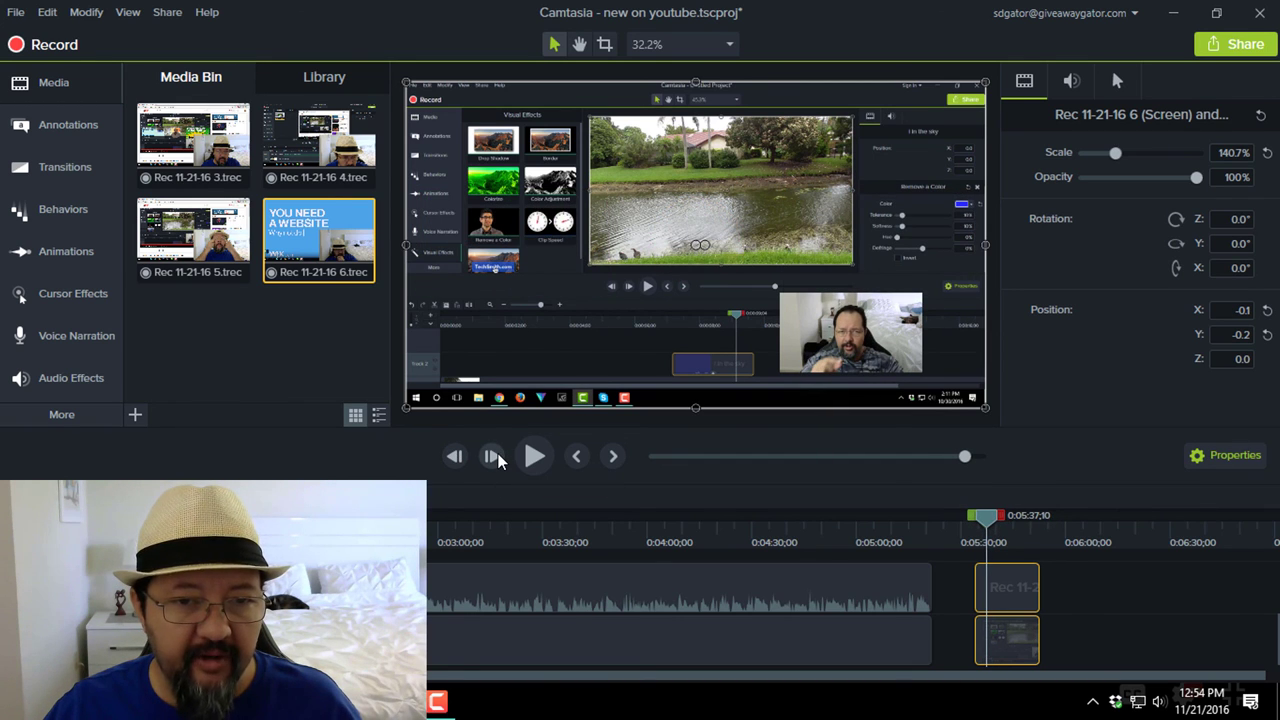
left_click(494, 457)
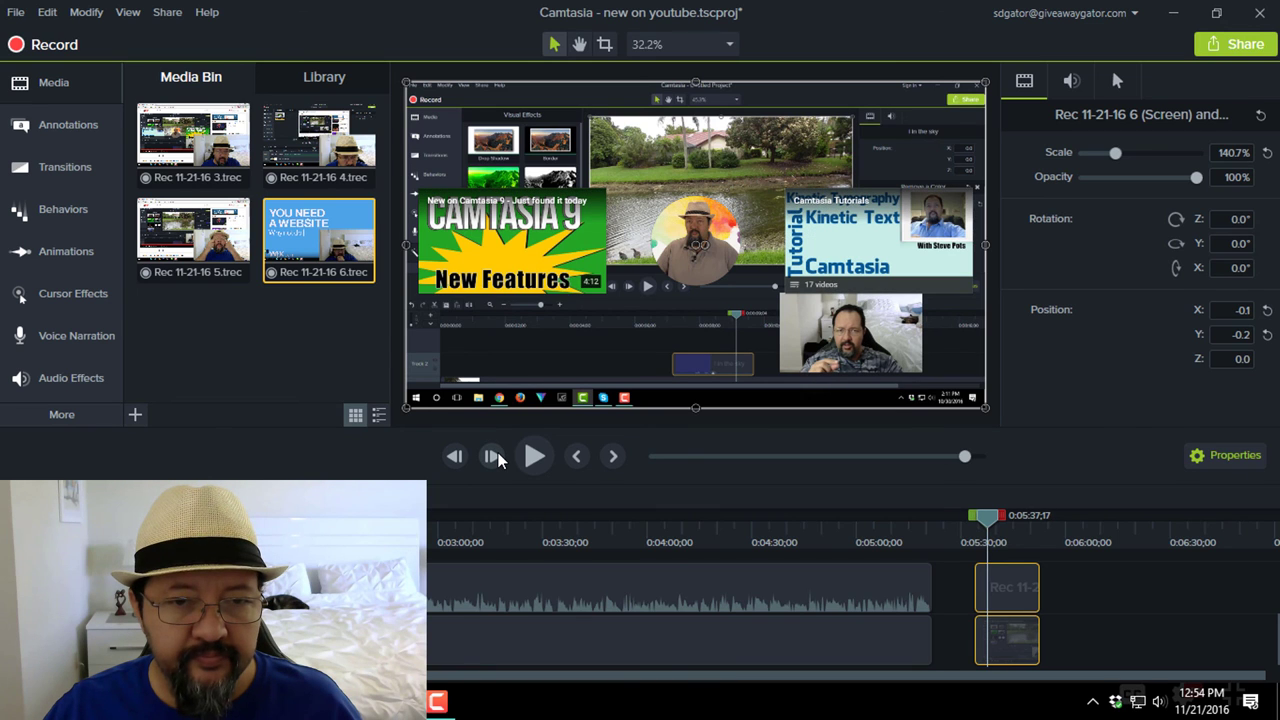
left_click(494, 457)
left_click(494, 457)
left_click(494, 457)
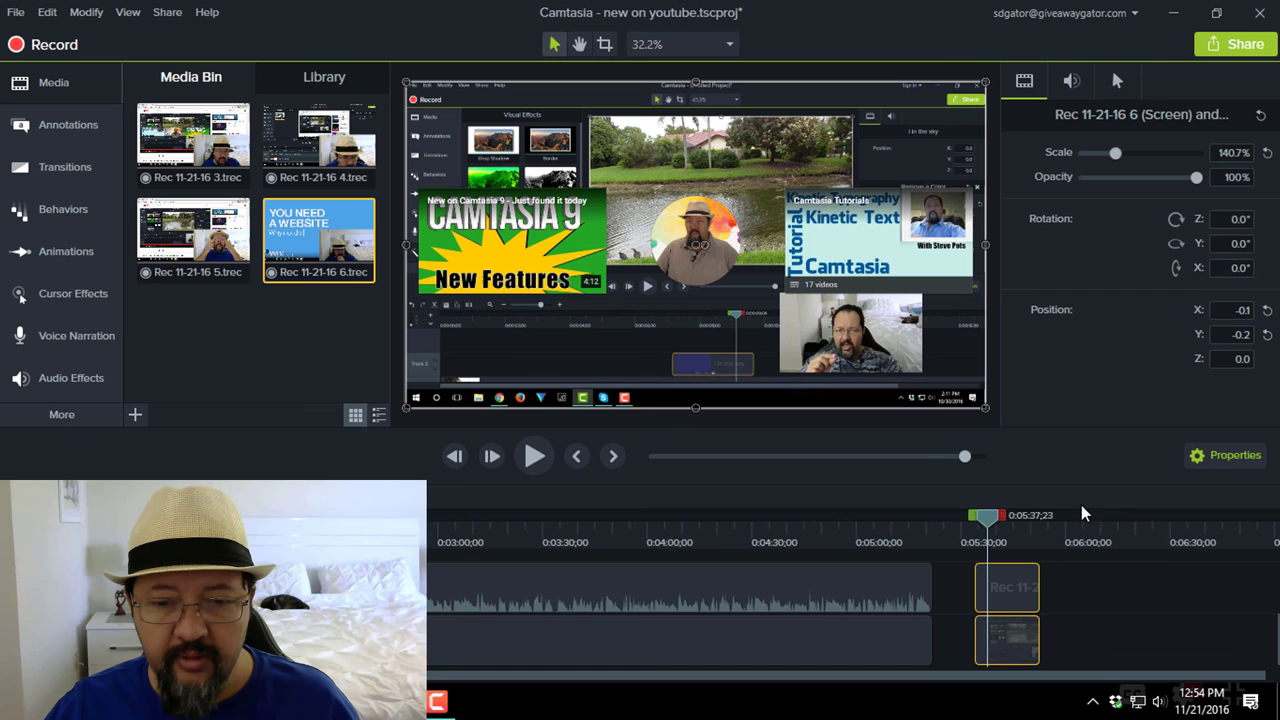
scroll(1122, 623, "up", 3)
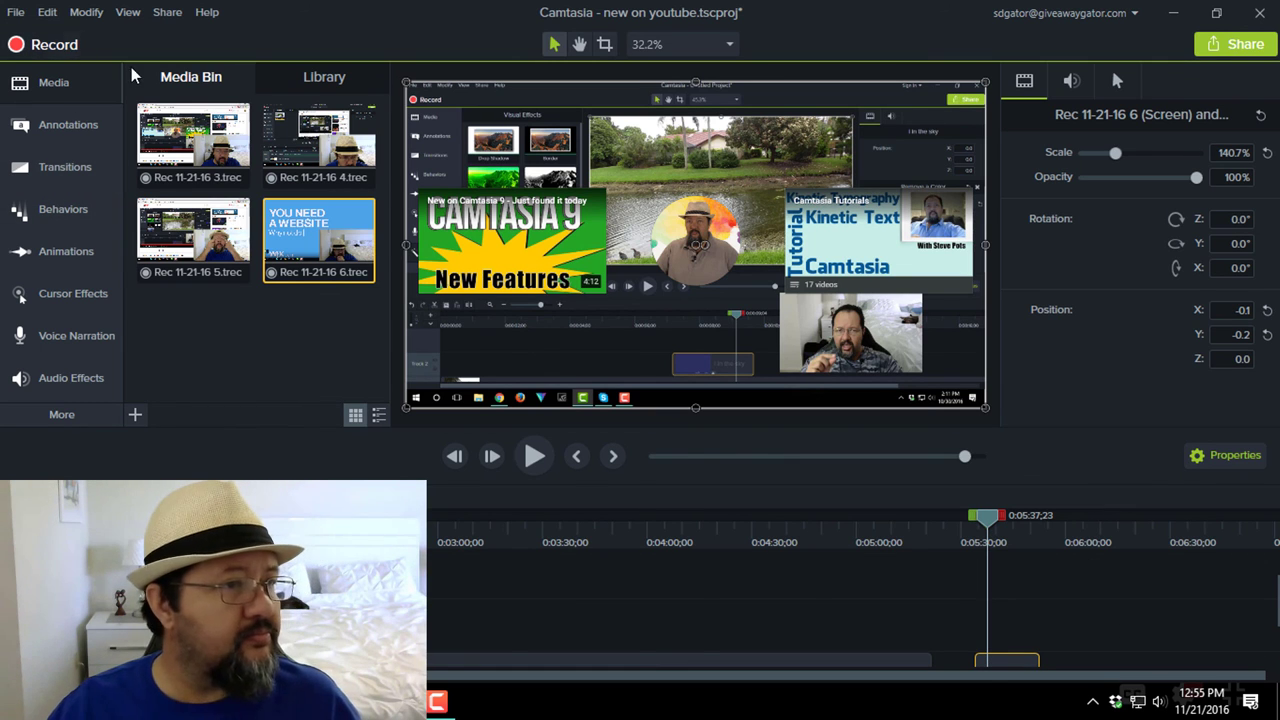
- Add a plain ABC text callout at the playhead, lengthen it, and play to preview
left_click(71, 122)
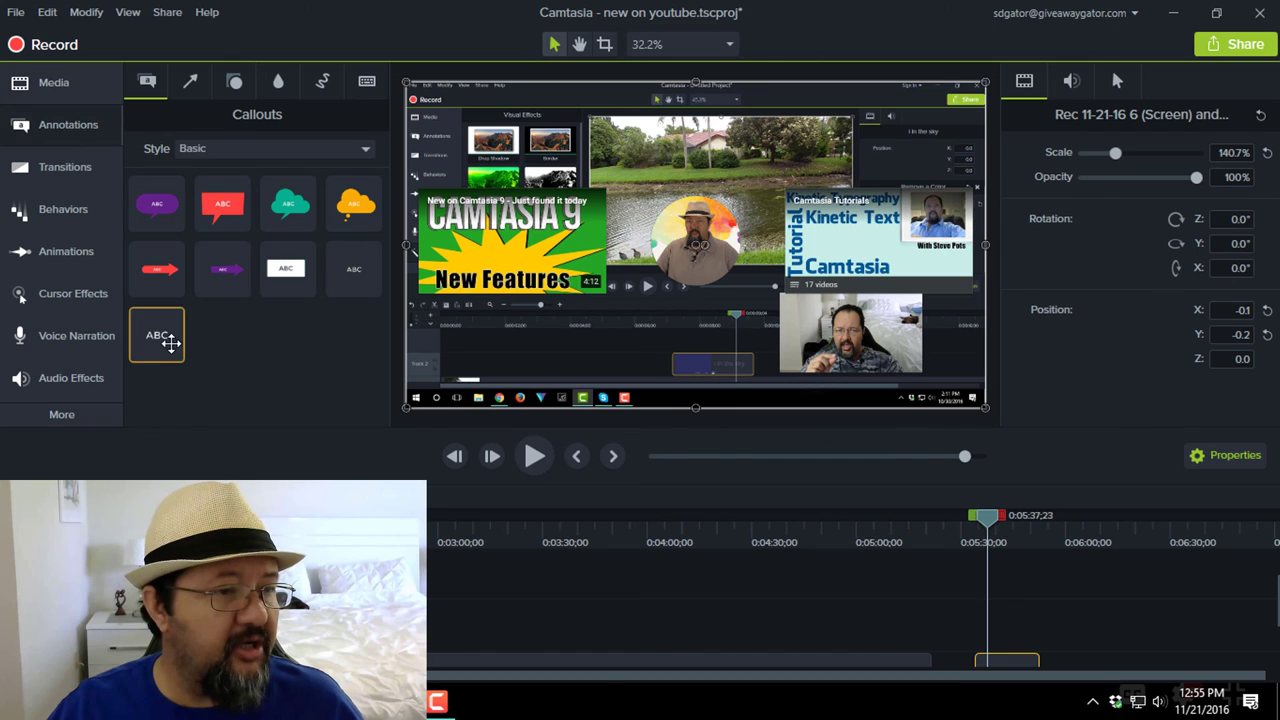
left_click_drag(161, 334, 993, 648)
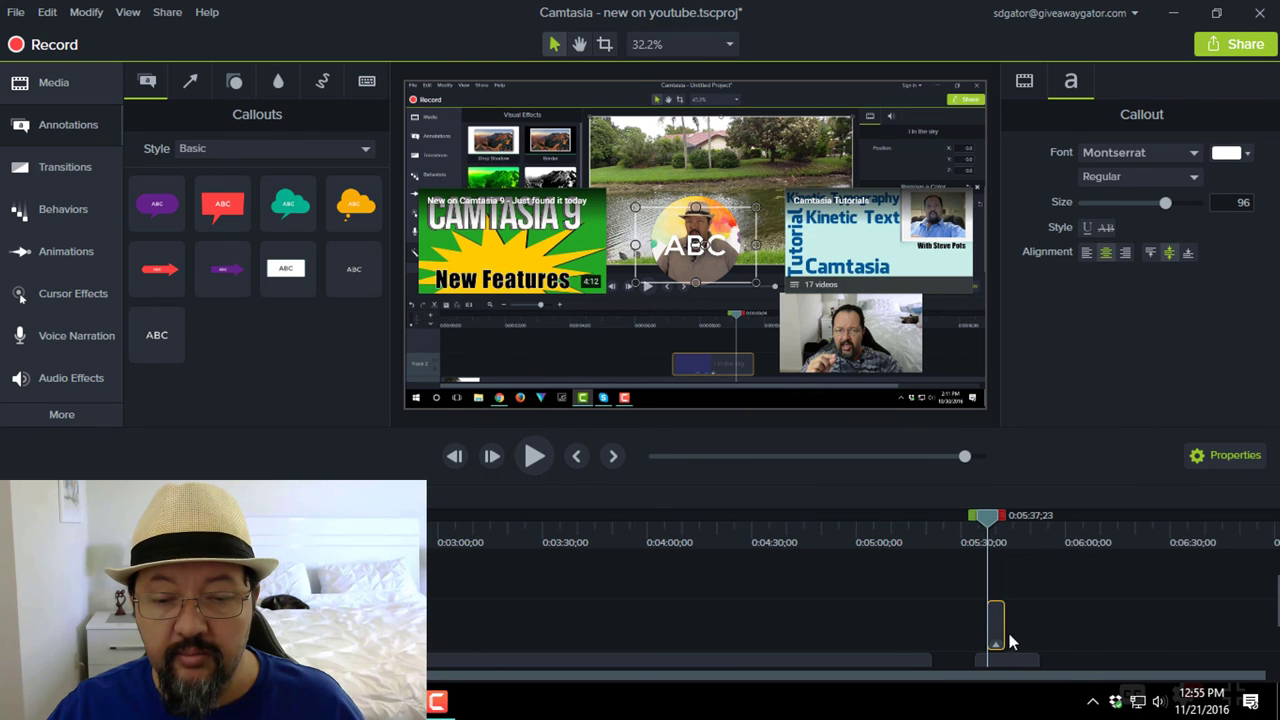
left_click_drag(1002, 632, 1037, 637)
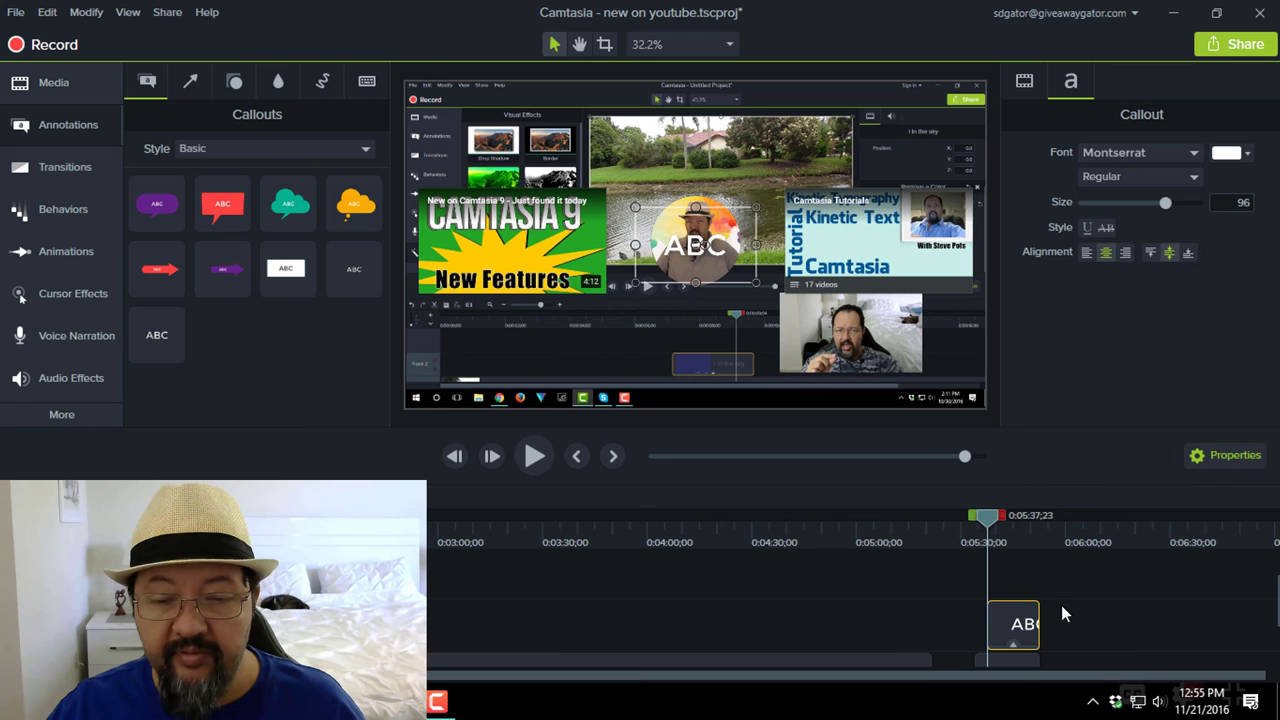
left_click(535, 455)
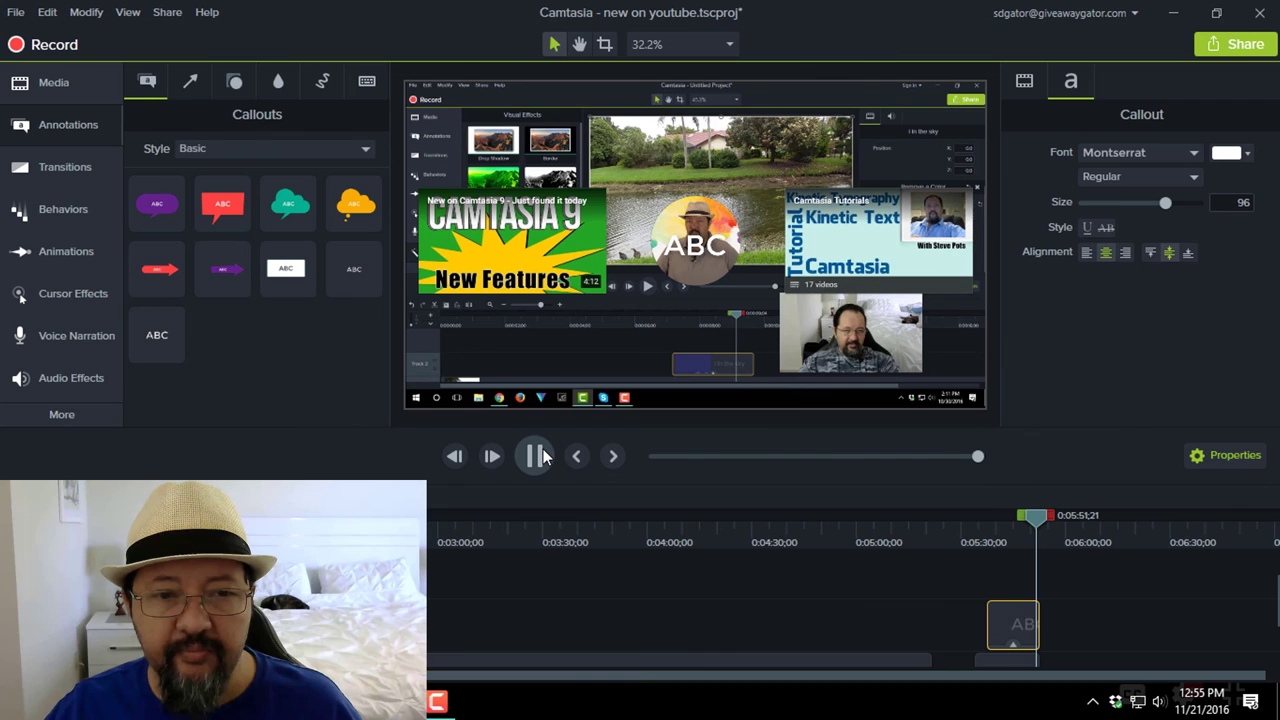
left_click(543, 456)
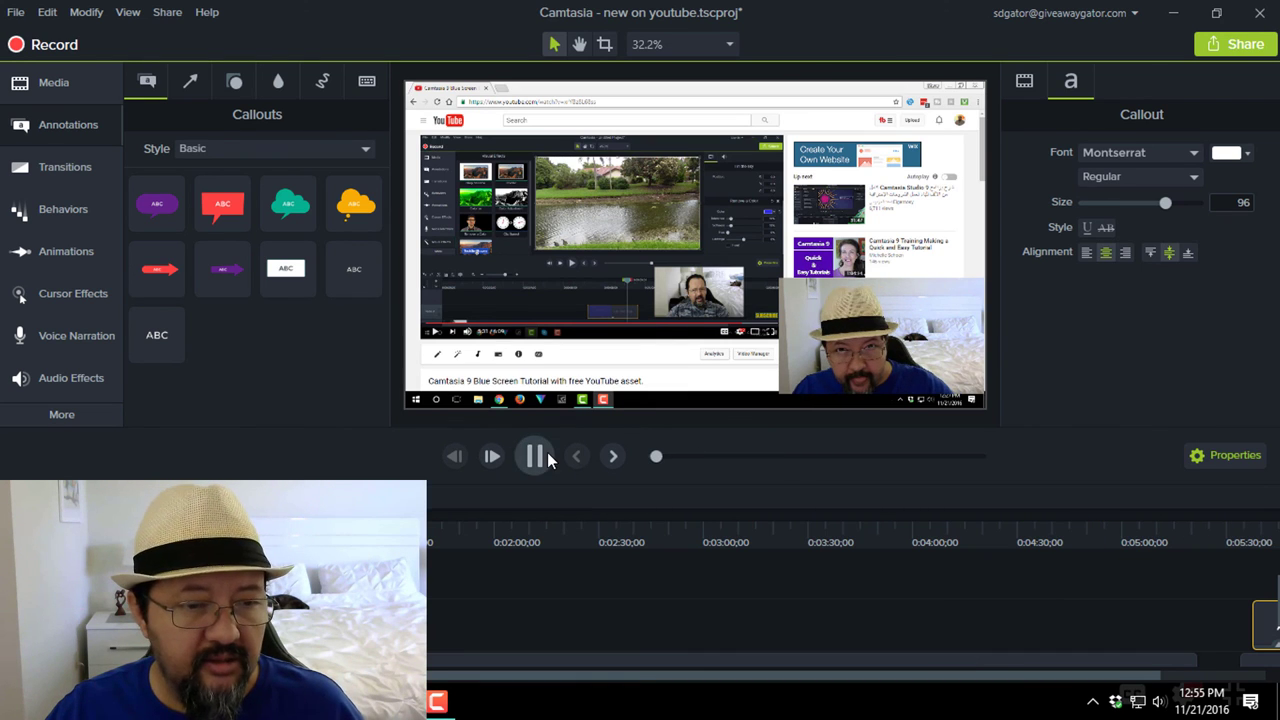
left_click(547, 452)
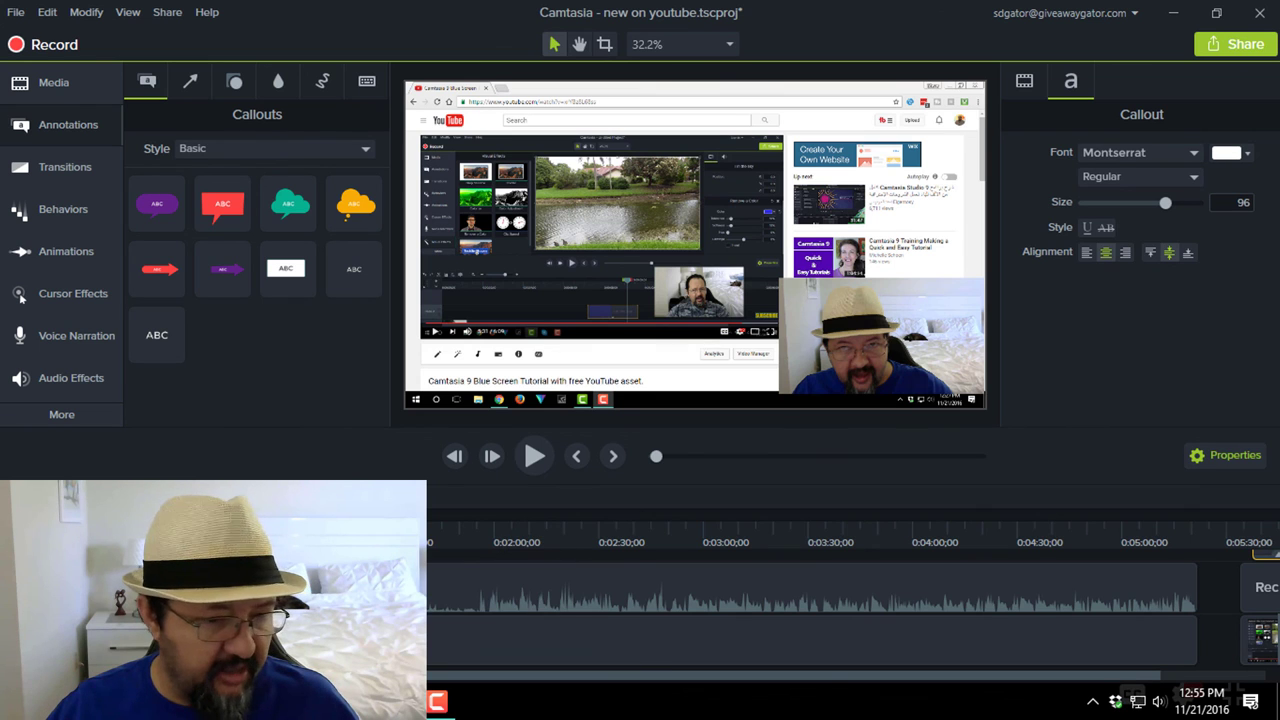
left_click_drag(1051, 563, 977, 620)
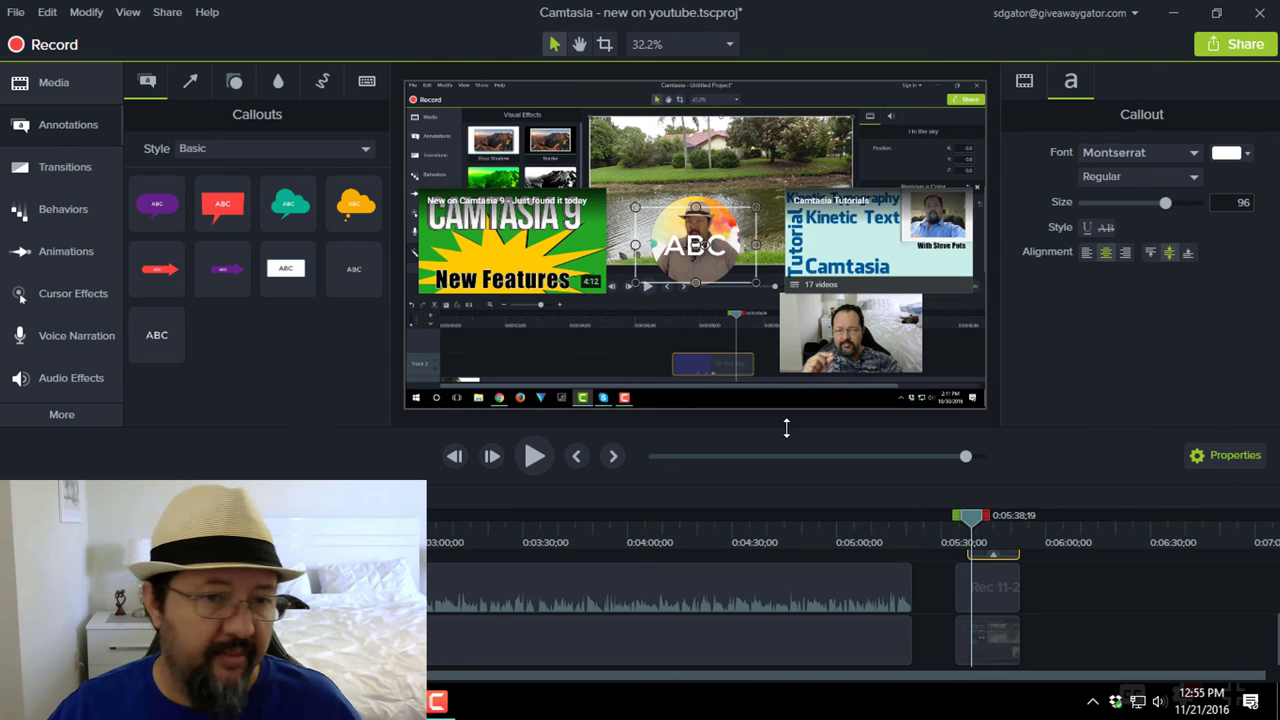
- Move the ABC callout up, change its text to Subscribe, and add a second ABC callout
left_click_drag(697, 272, 700, 207)
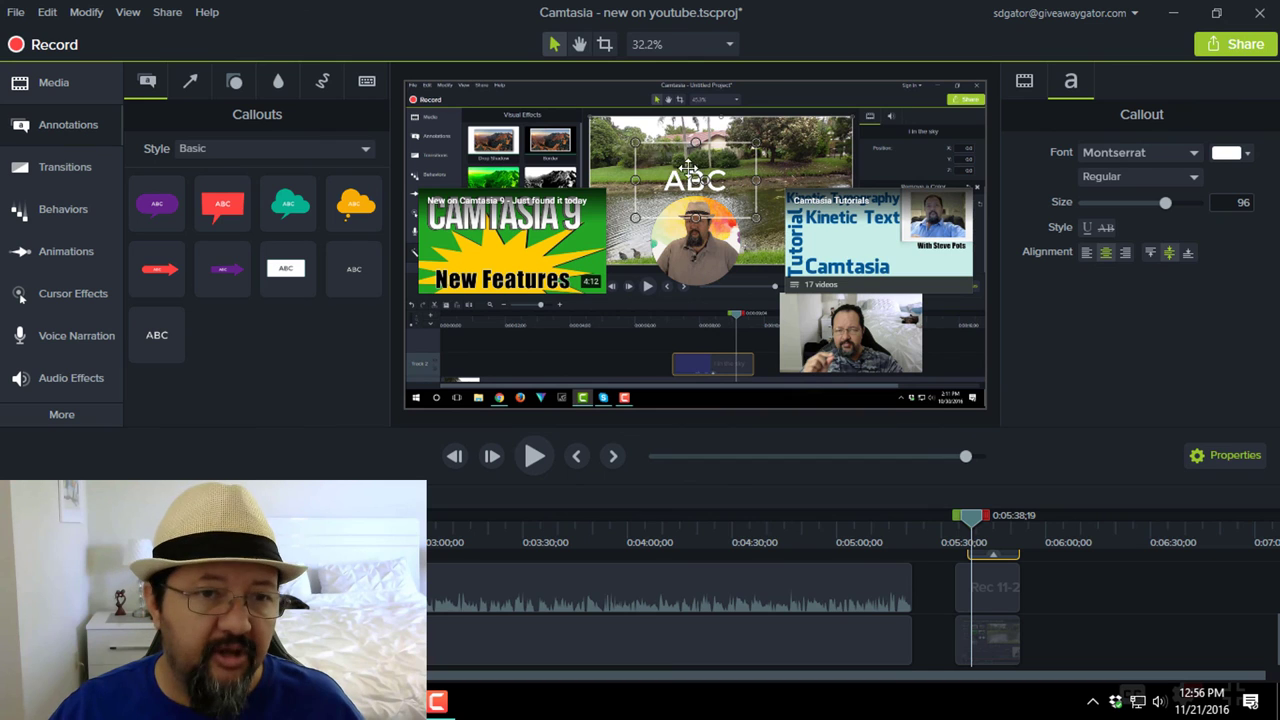
double_click(685, 185)
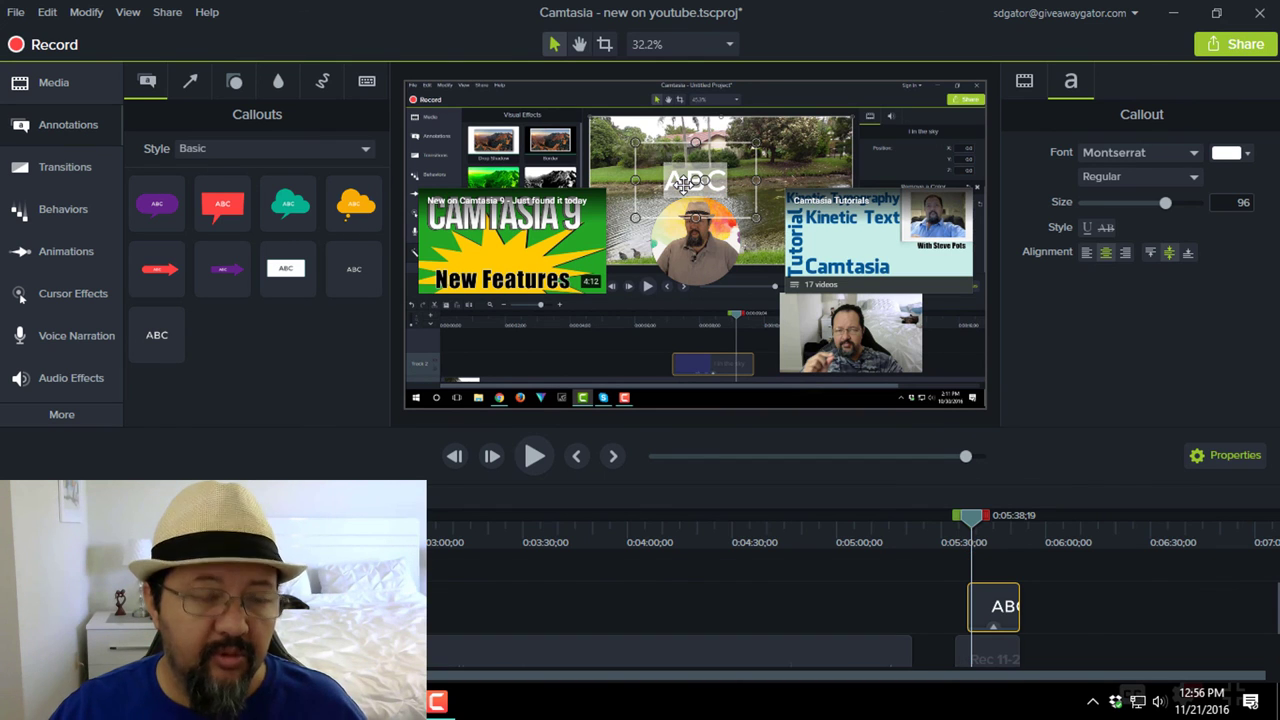
type("S")
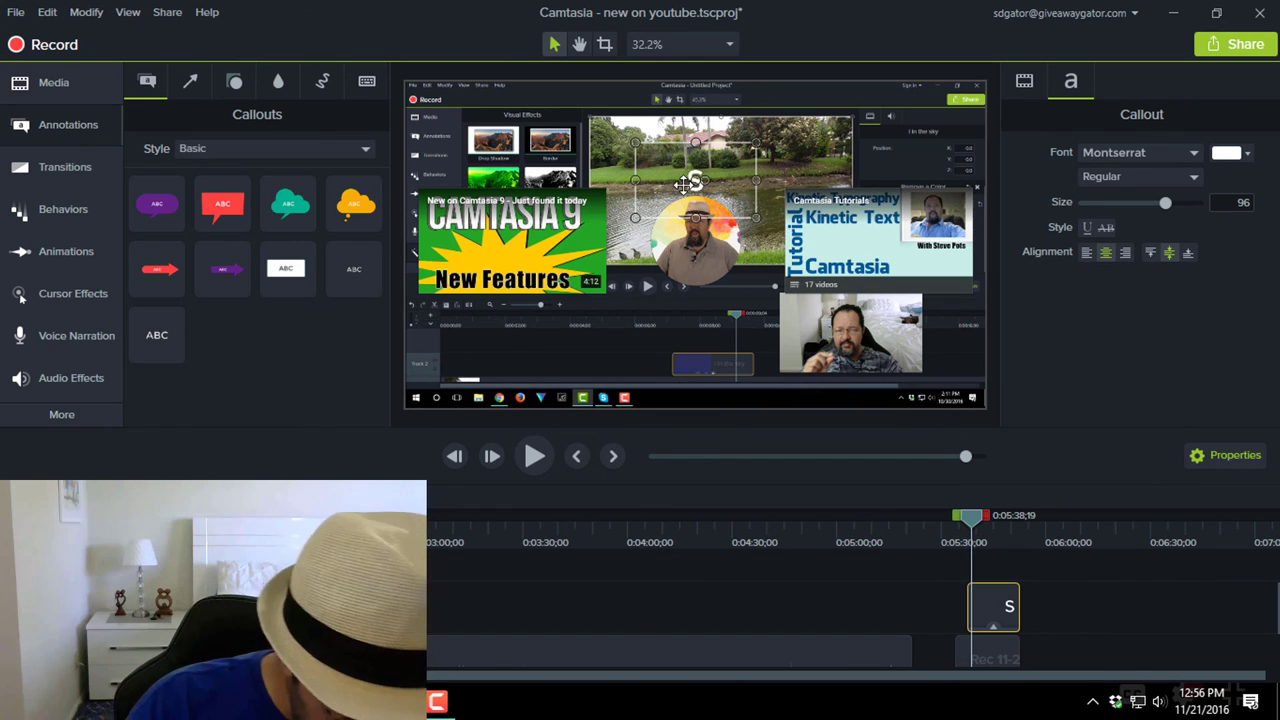
type("ubscri")
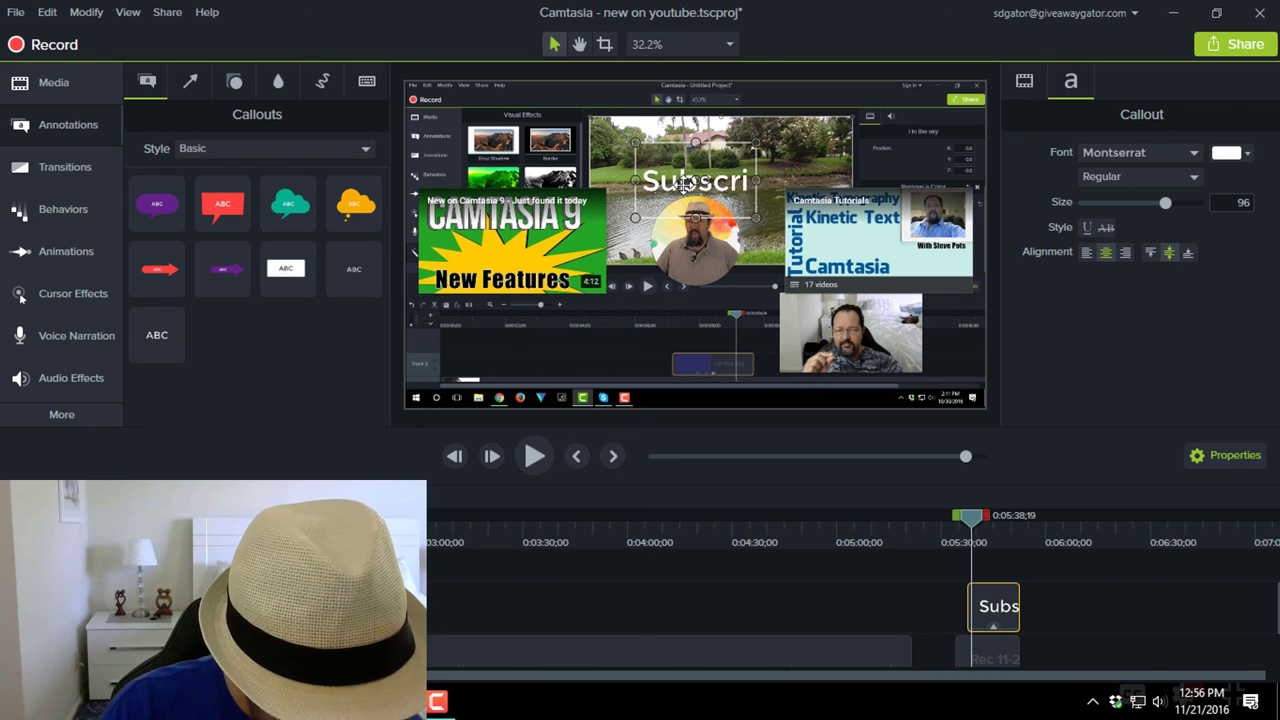
type("be")
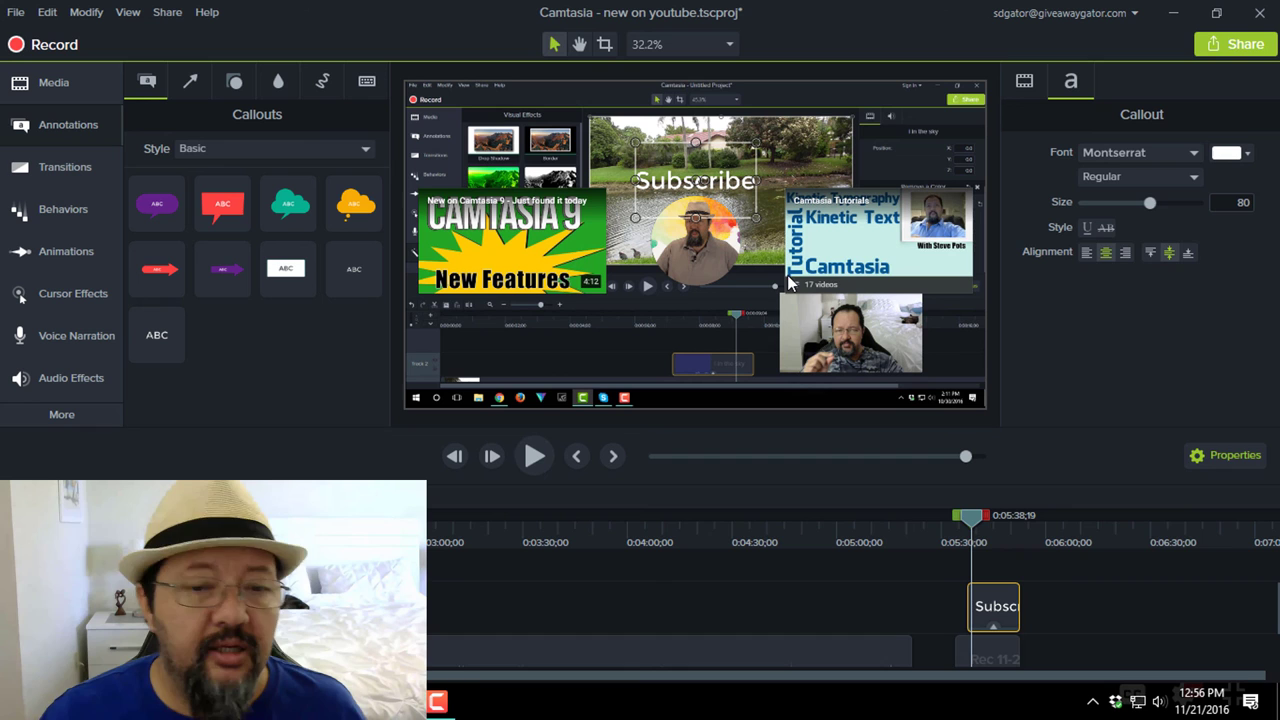
scroll(1037, 582, "up", 1)
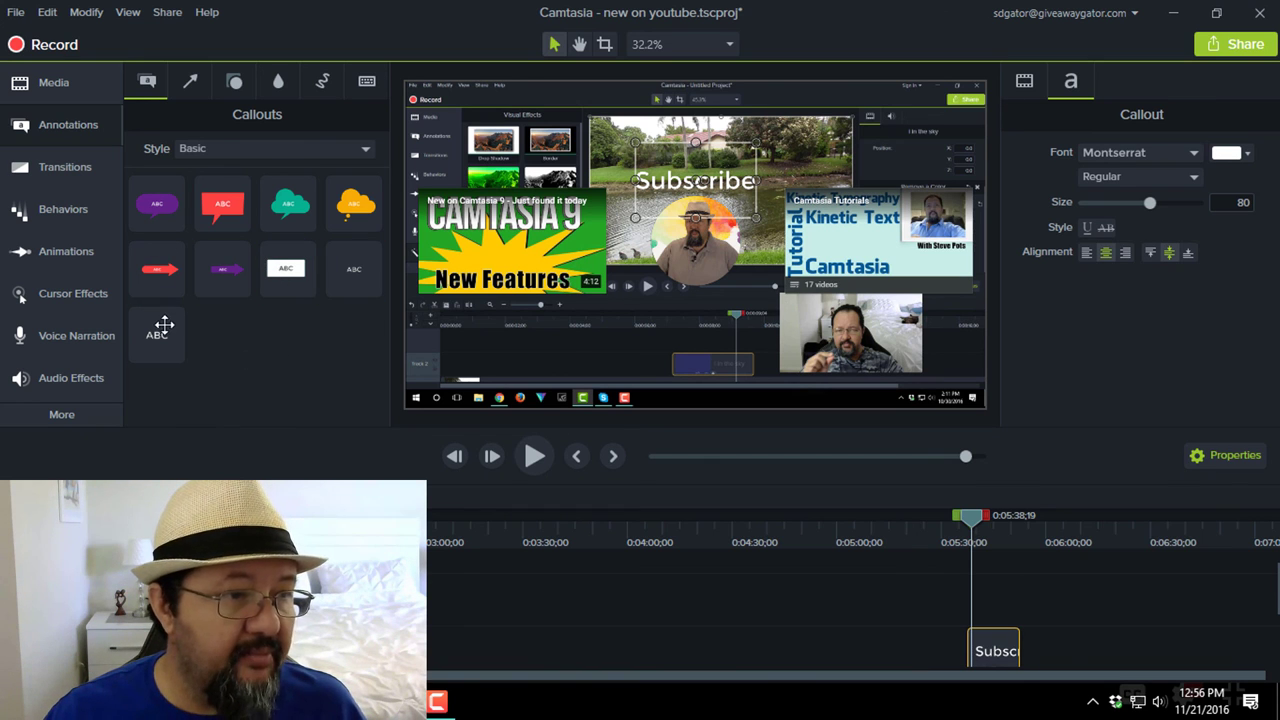
left_click_drag(160, 331, 960, 603)
- Trim the second callout to start with Subscribe and move it over the lower-right webcam insert
left_click_drag(970, 516, 923, 530)
left_click_drag(973, 599, 968, 599)
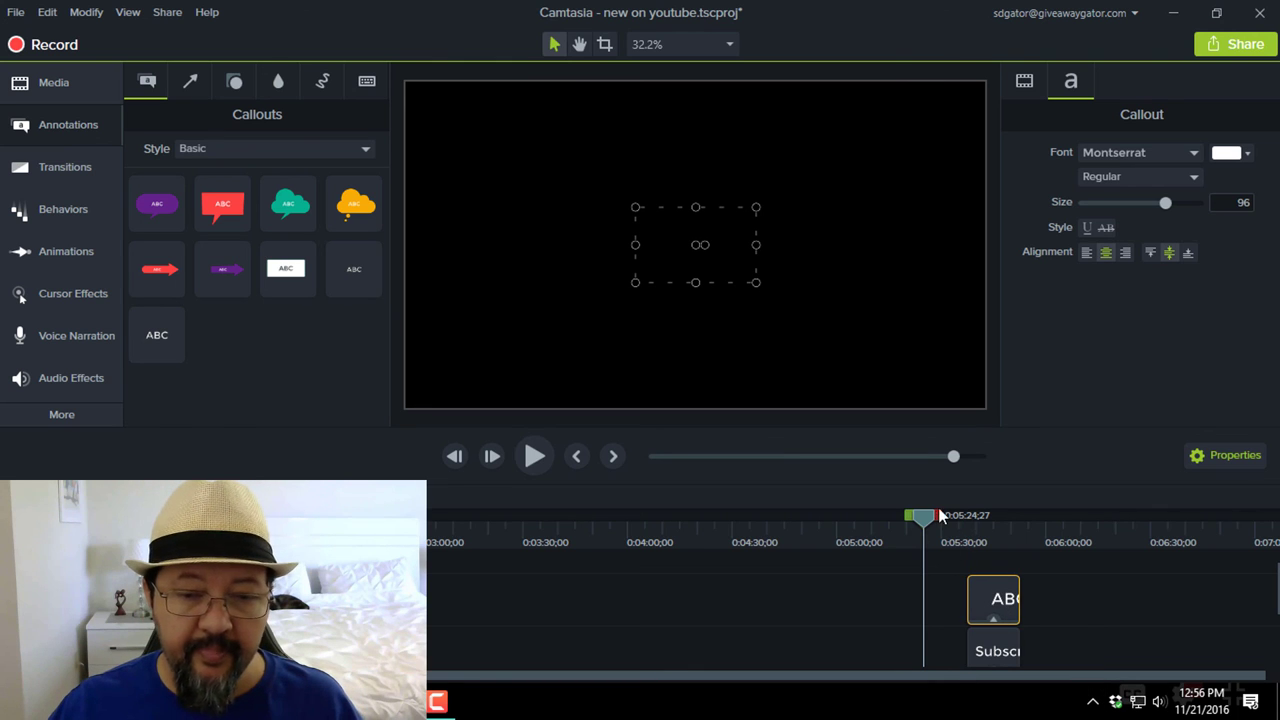
left_click_drag(910, 524, 985, 528)
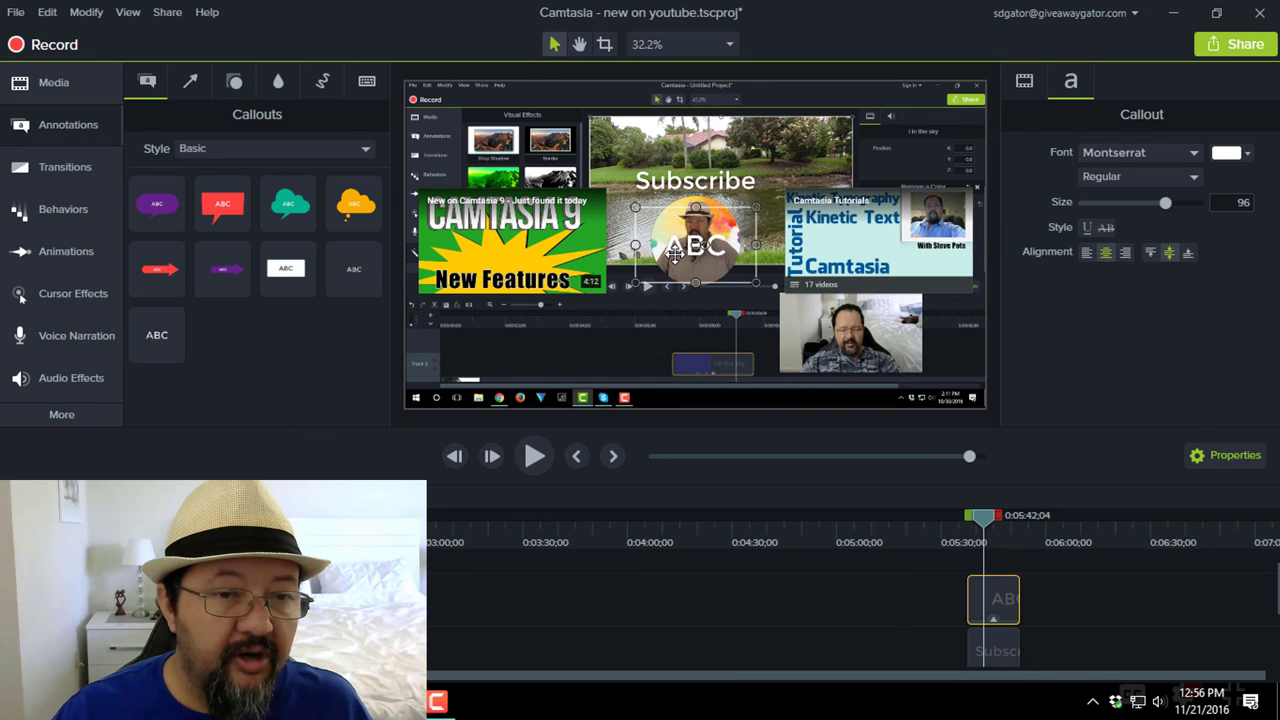
left_click_drag(675, 252, 848, 300)
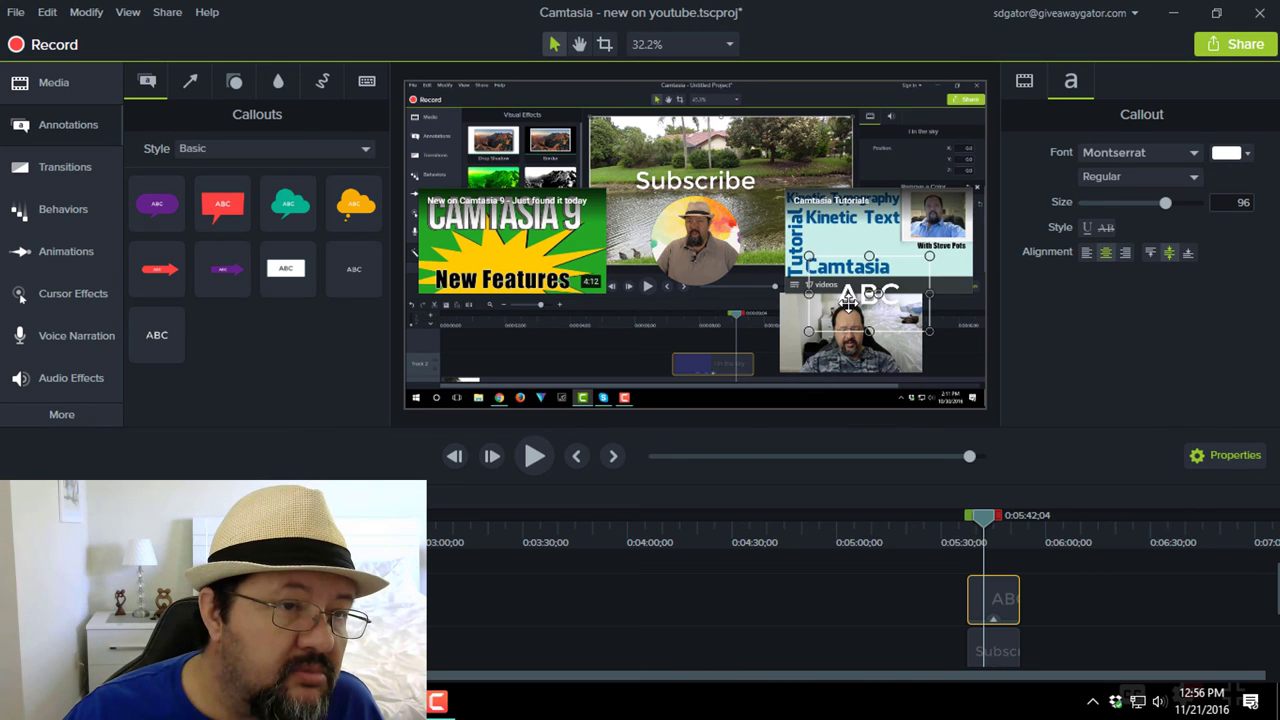
- Change the second callout's text to Playlist and position it over the lower-right video card
mouse_move(848, 300)
left_mouse_down()
mouse_move(575, 285)
mouse_move(508, 256)
mouse_move(505, 290)
mouse_move(680, 295)
mouse_move(830, 272)
mouse_move(820, 325)
mouse_move(813, 290)
mouse_move(843, 312)
left_mouse_up()
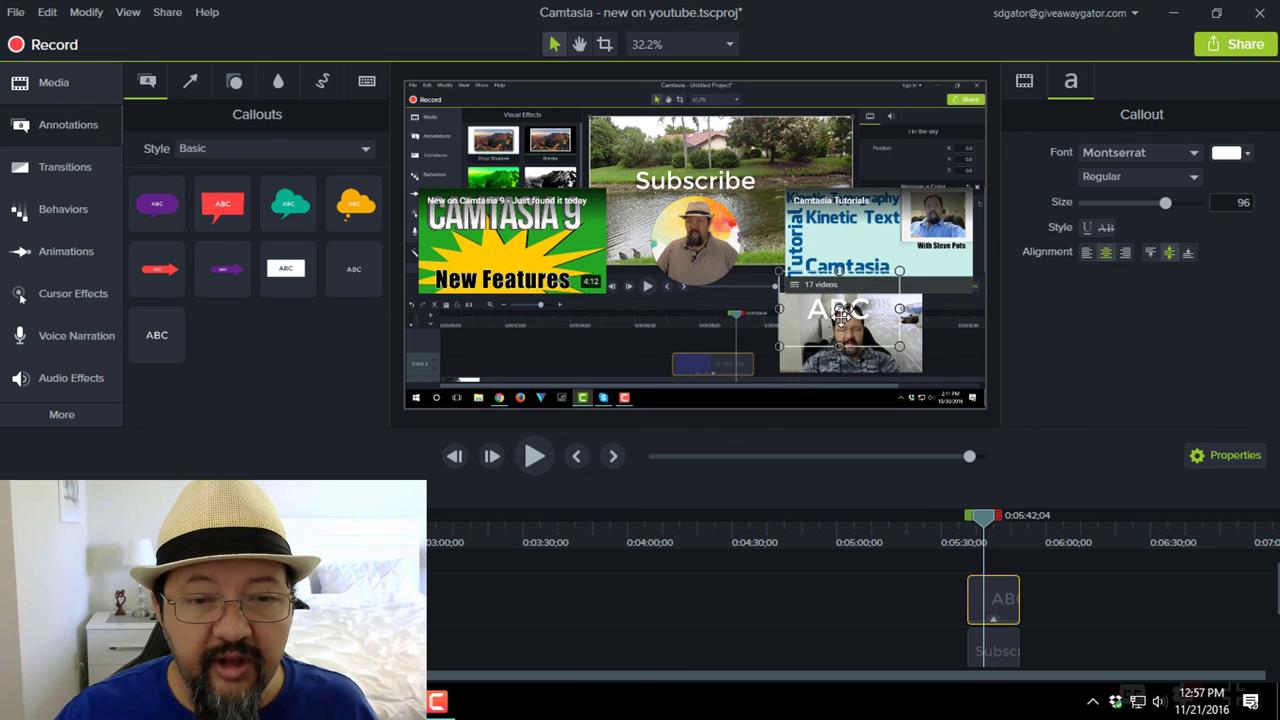
double_click(818, 316)
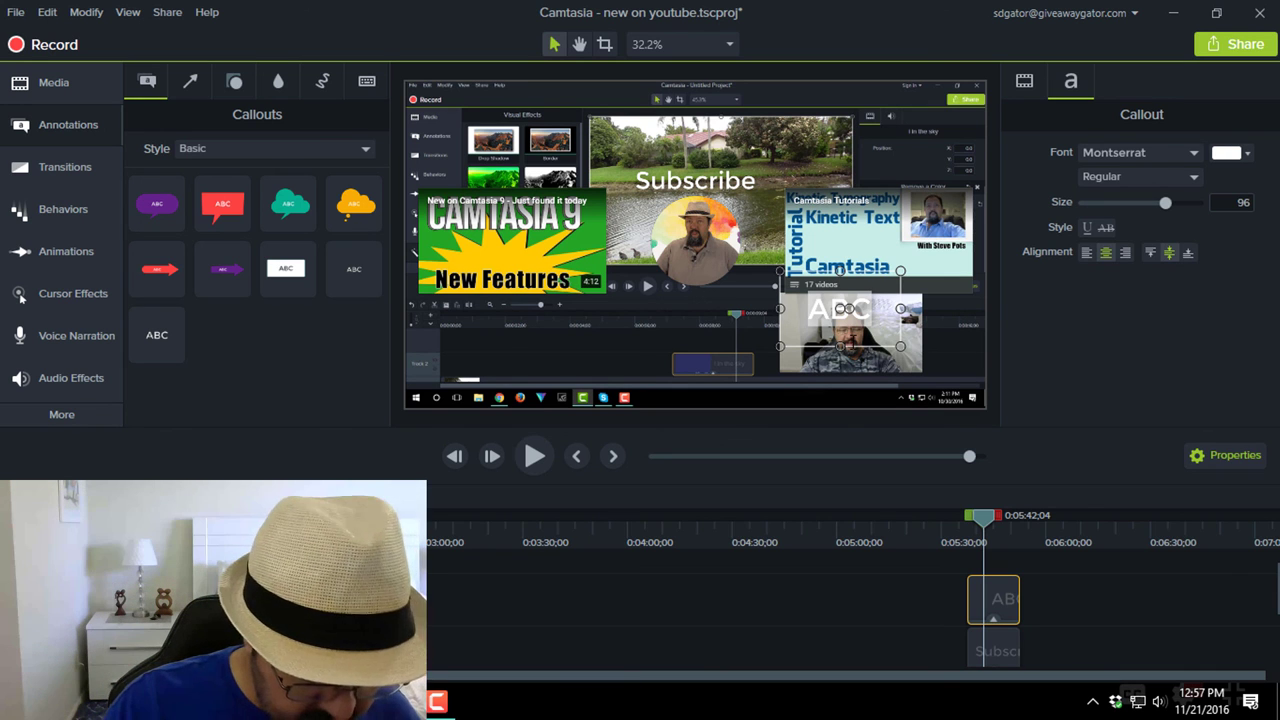
type("Plalist")
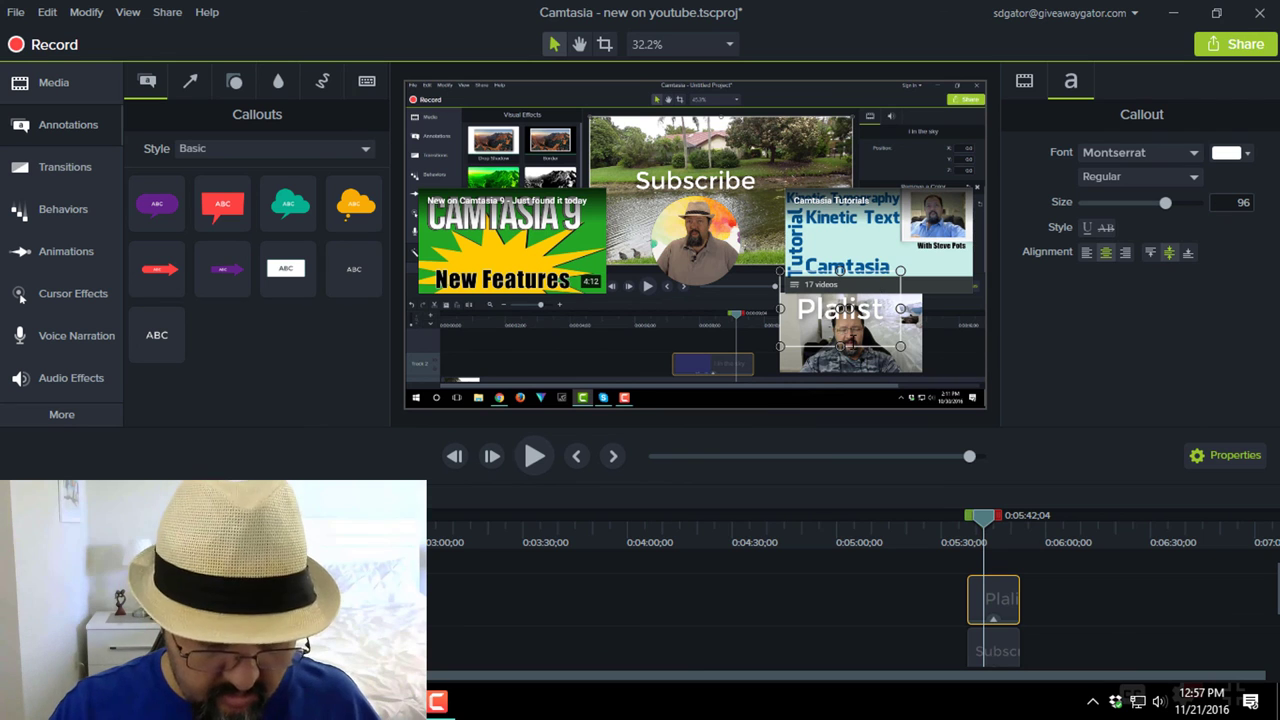
key("BackSpace")
key("BackSpace")
key("BackSpace")
key("BackSpace")
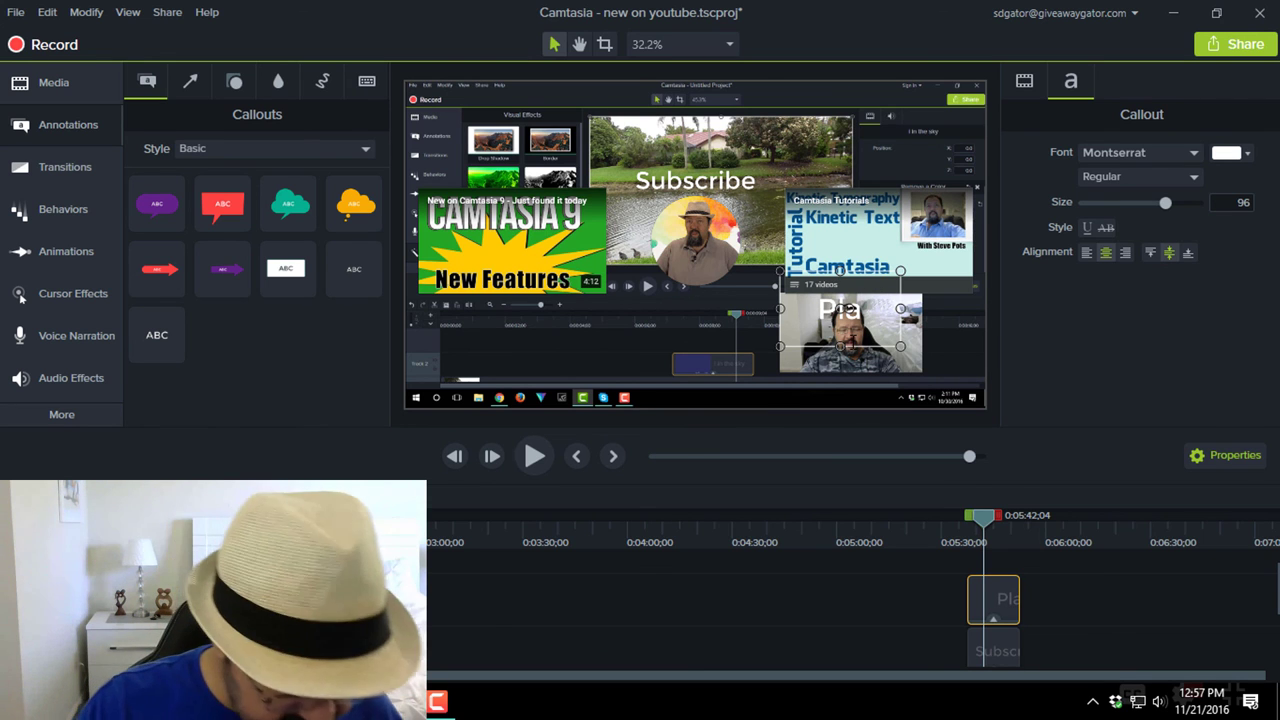
type("y")
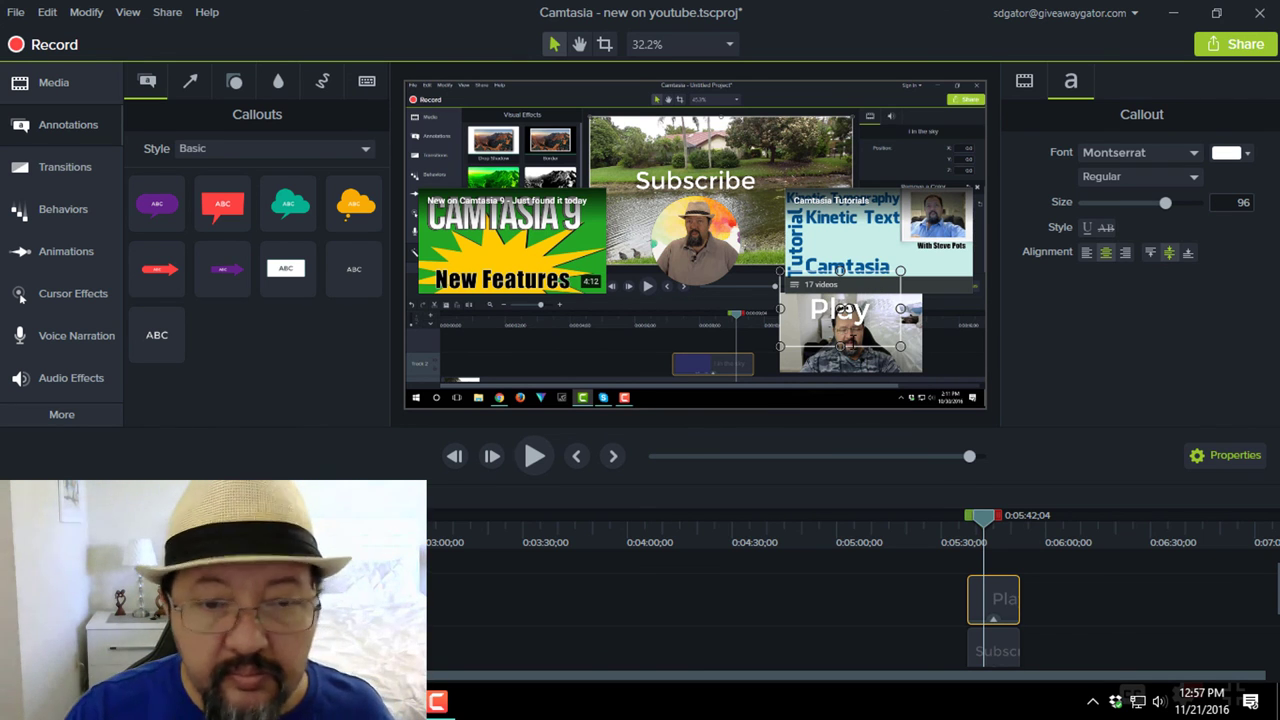
type("list")
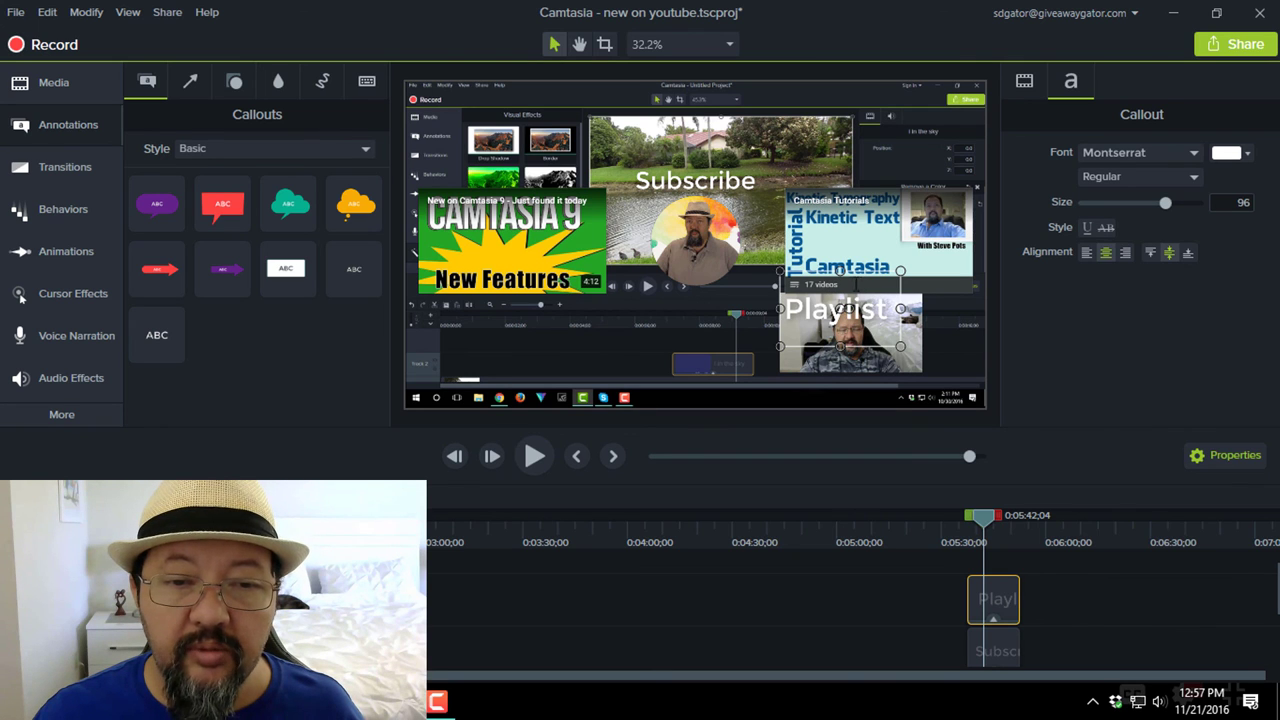
left_click(727, 297)
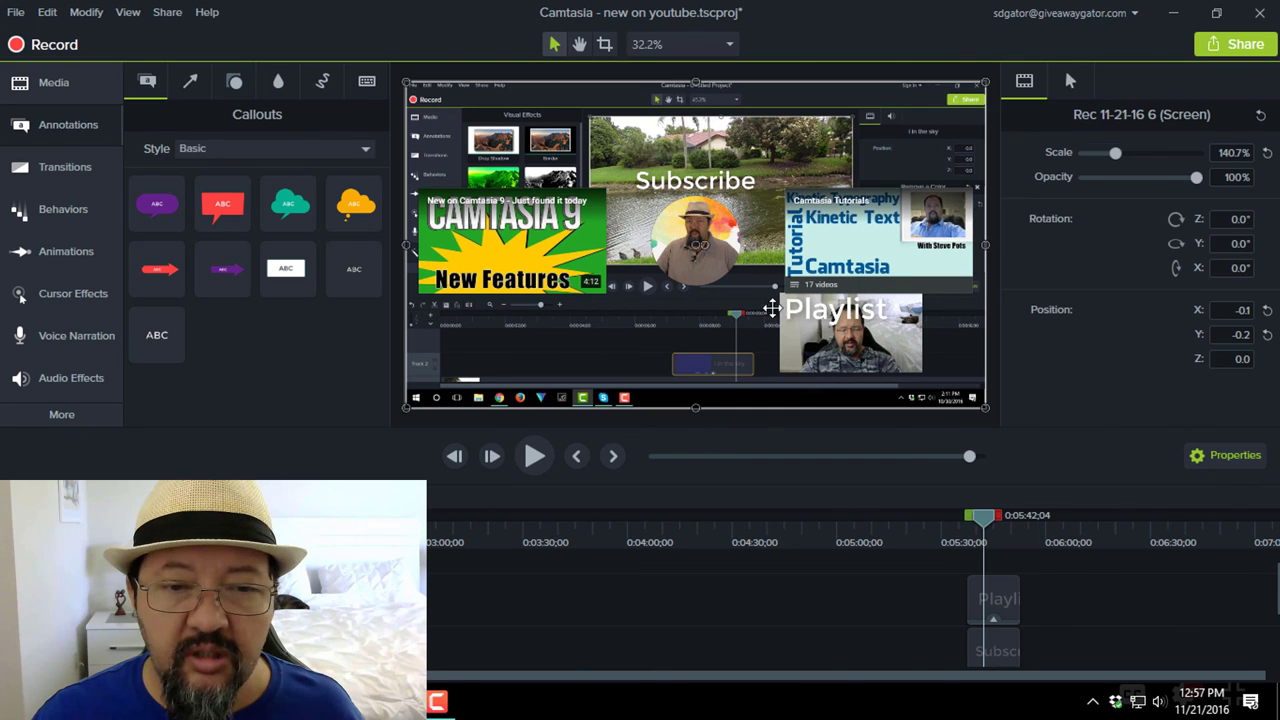
left_click(840, 327)
left_click_drag(840, 327, 880, 331)
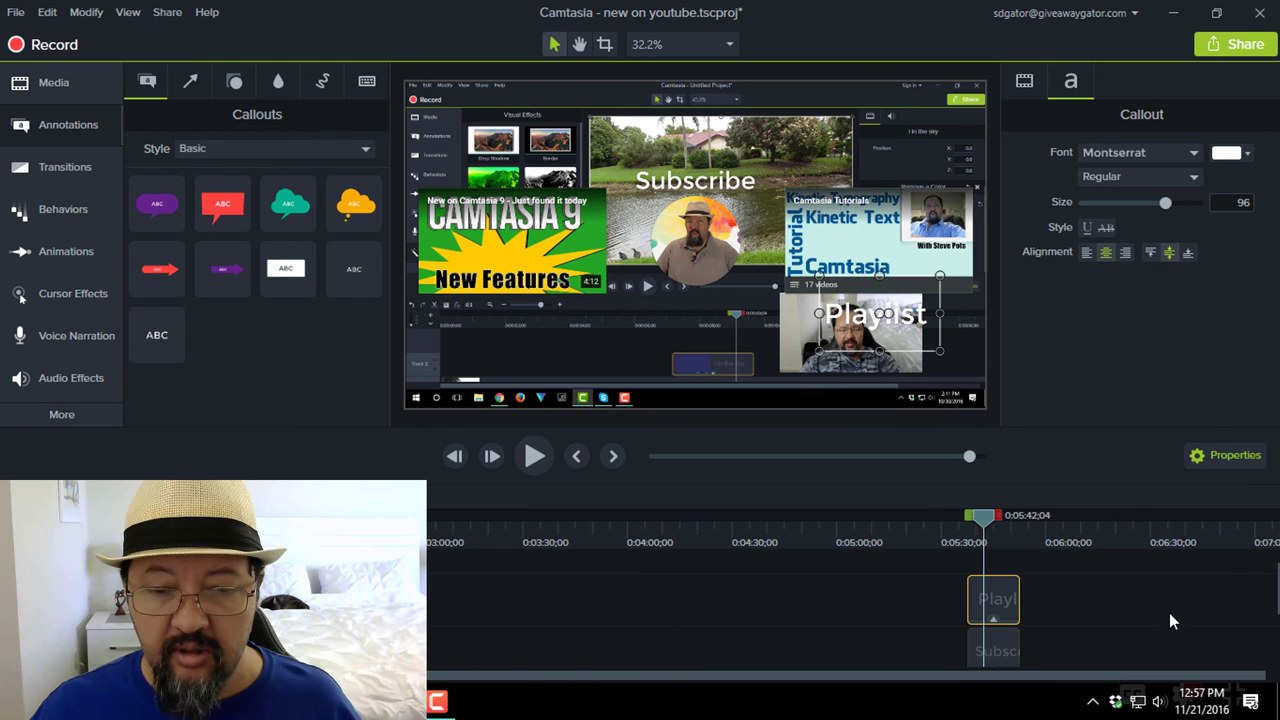
scroll(1172, 620, "up", 1)
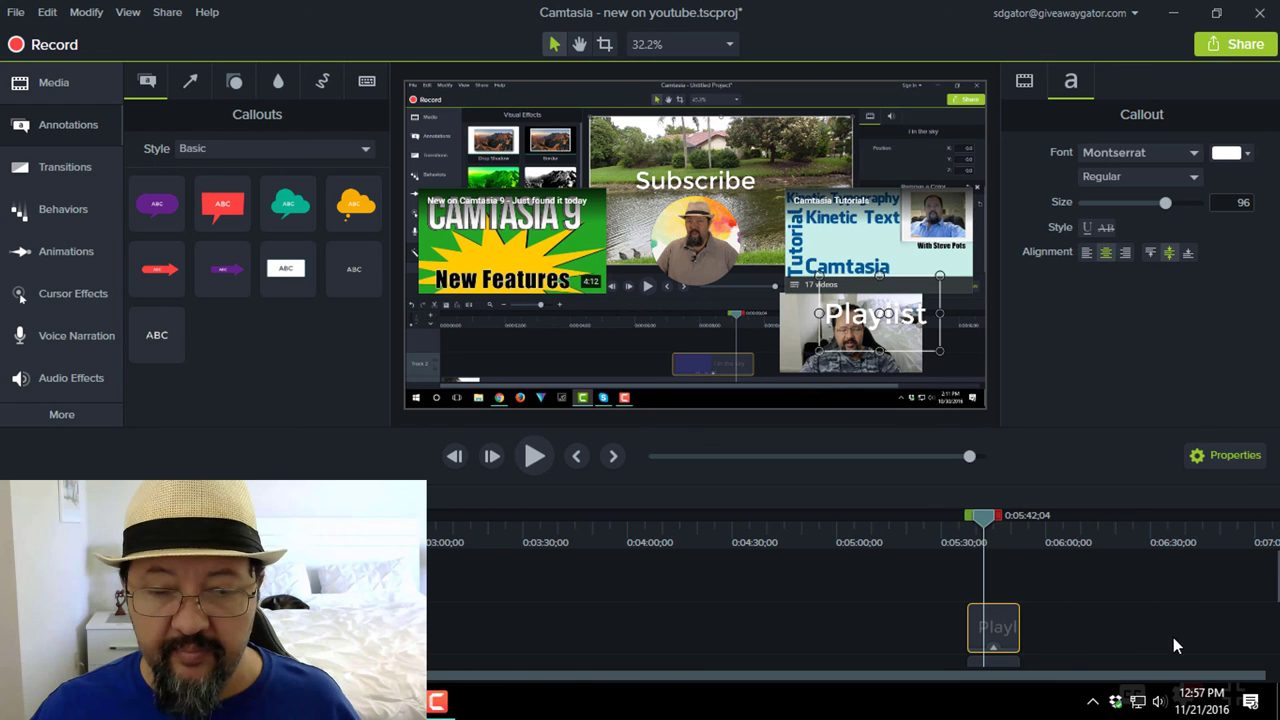
- Copy the Playlist callout onto the track above, align it, and move it over the left New Features card
right_click(1001, 630)
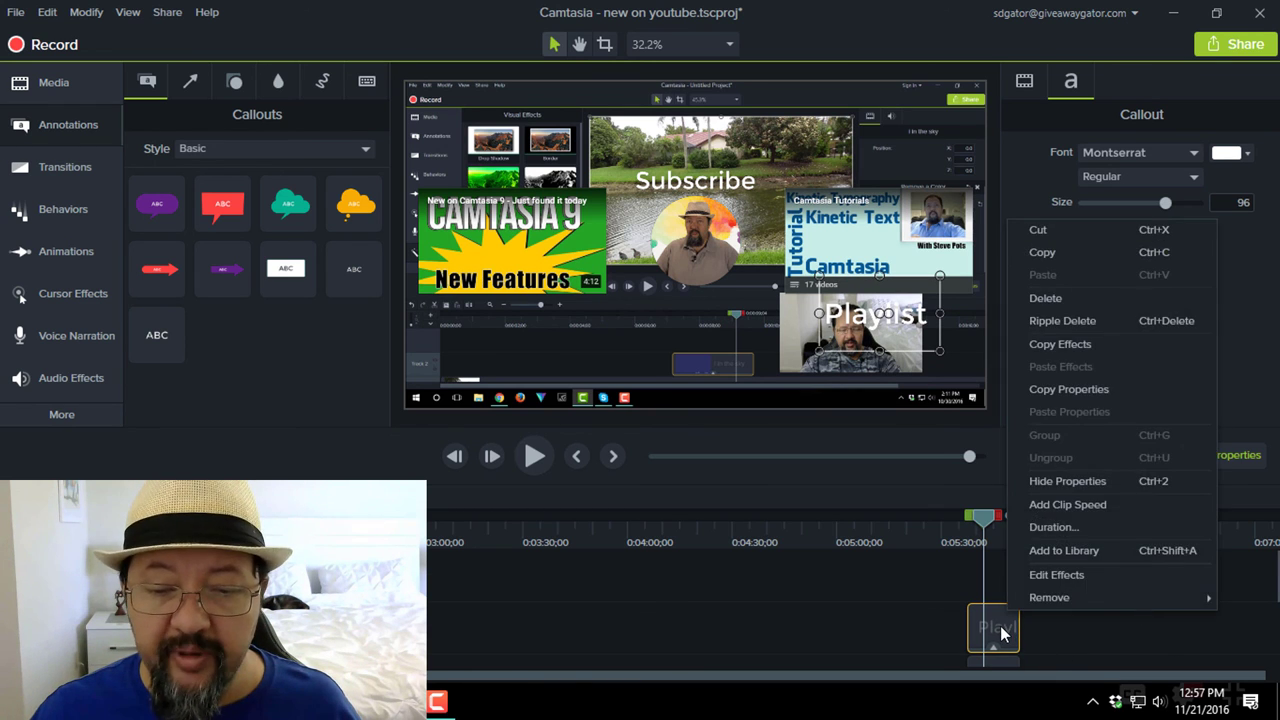
left_click(1047, 252)
left_click_drag(986, 522, 941, 523)
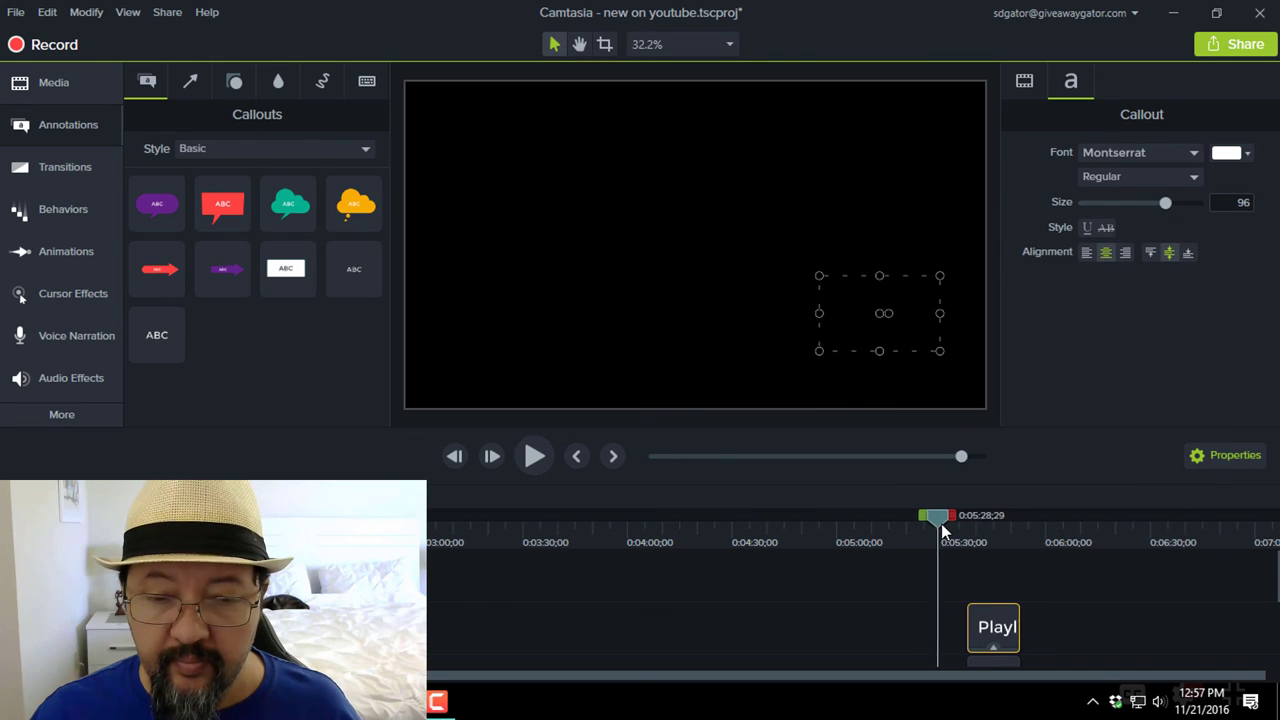
right_click(982, 582)
left_click(1027, 356)
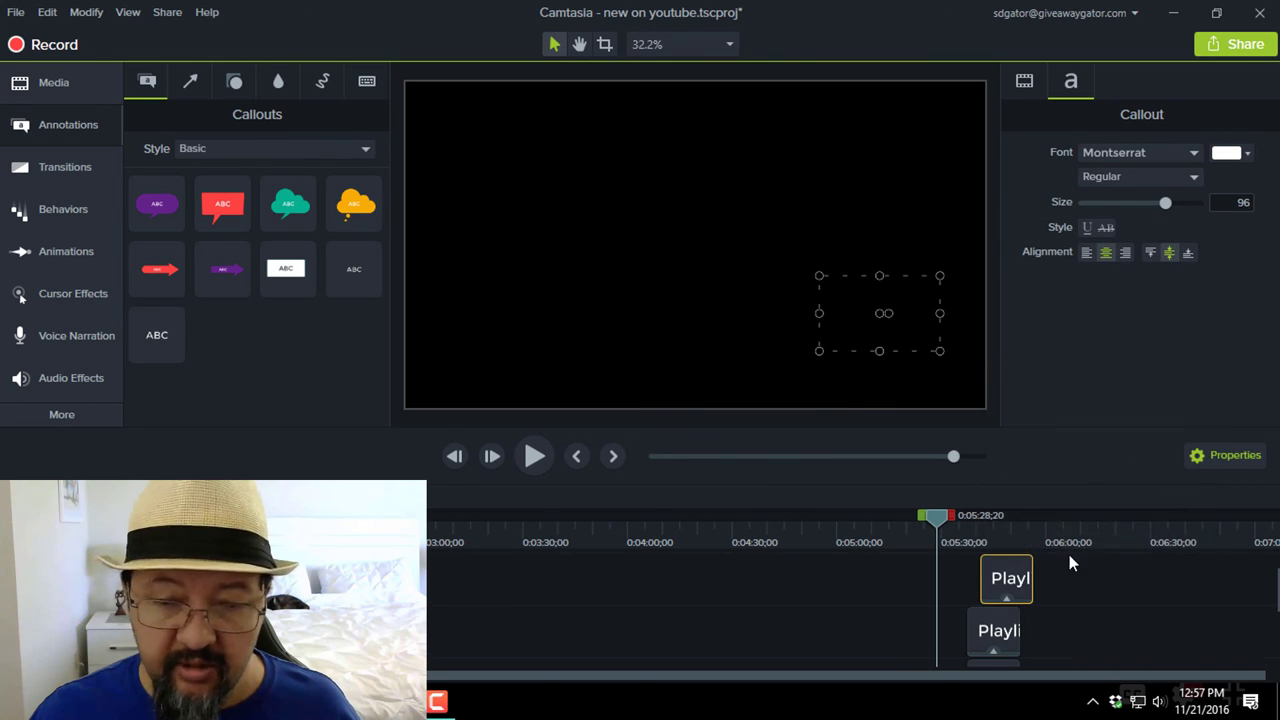
left_click_drag(1007, 573, 998, 573)
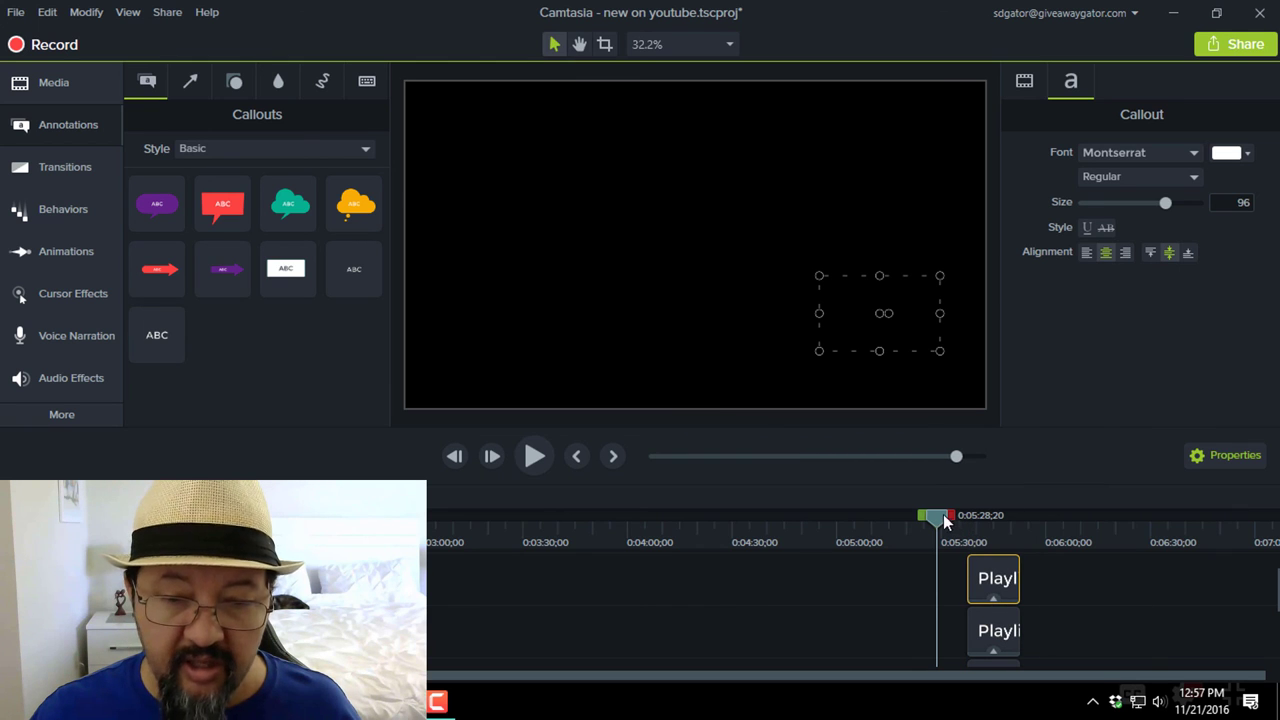
left_click_drag(938, 524, 975, 522)
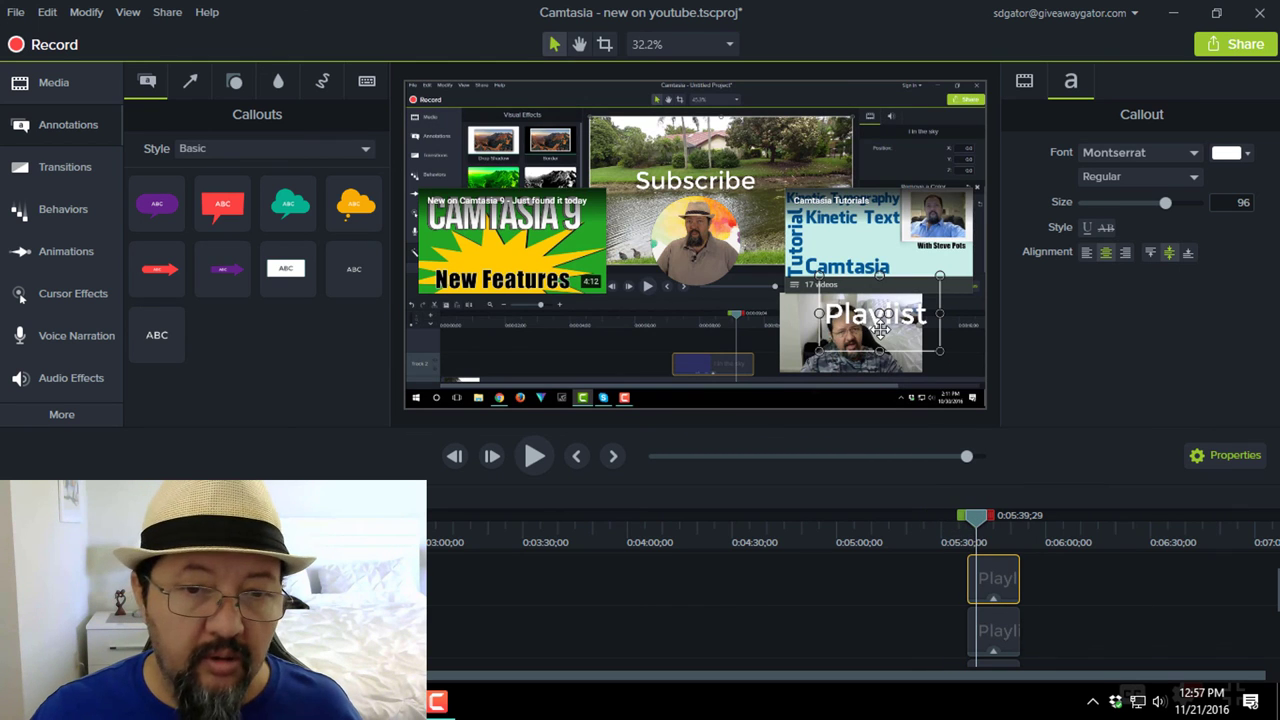
left_click_drag(884, 343, 503, 341)
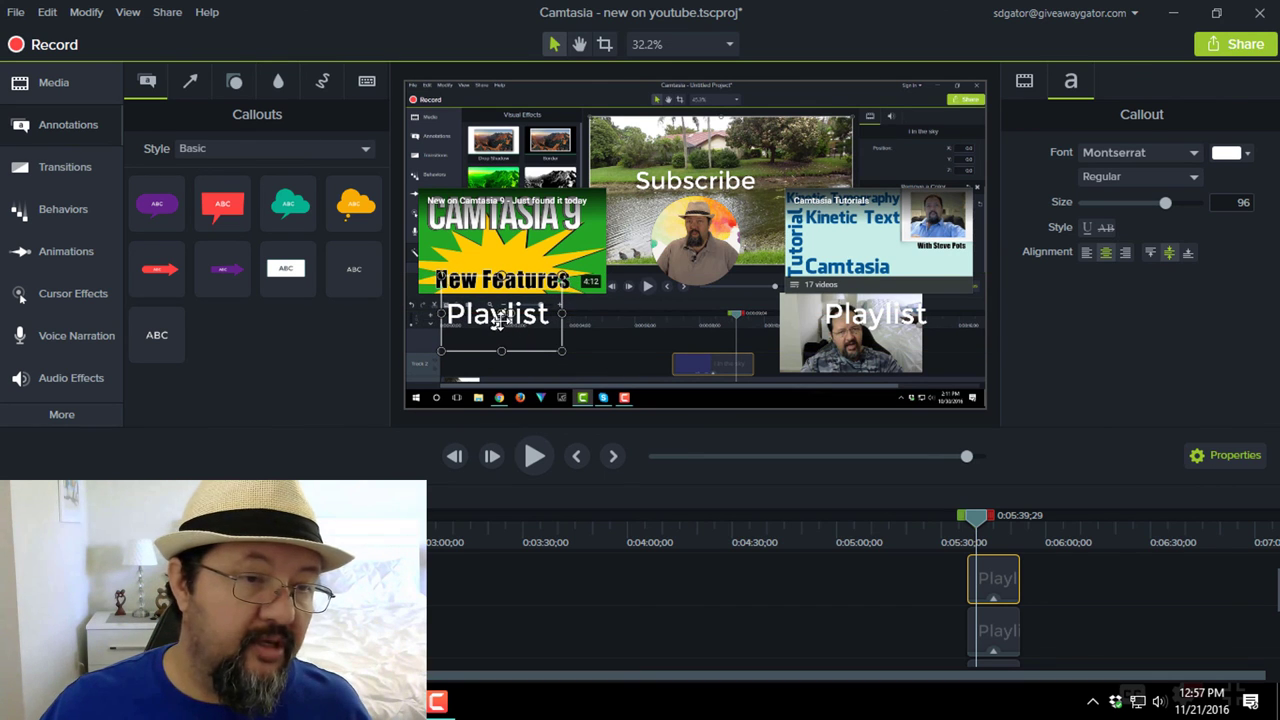
- Change the copied callout to 'You might like this', widen it to one line, and nudge it left
double_click(479, 316)
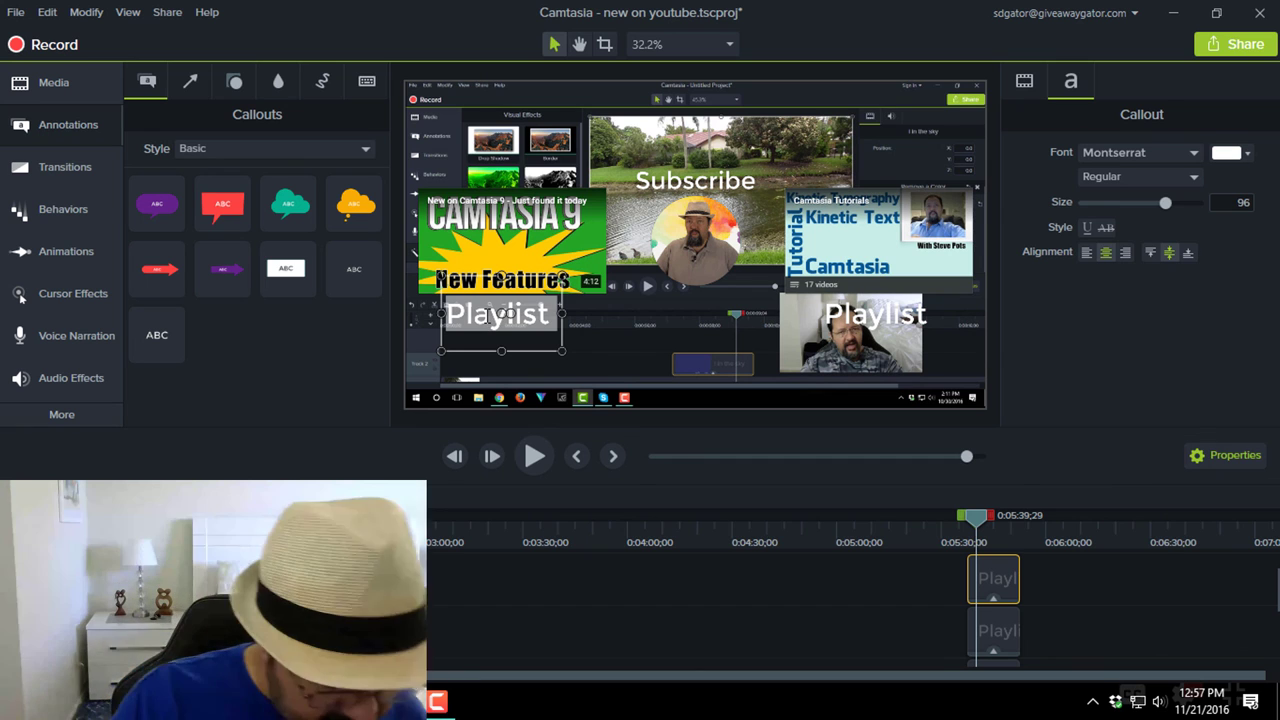
type("You mi")
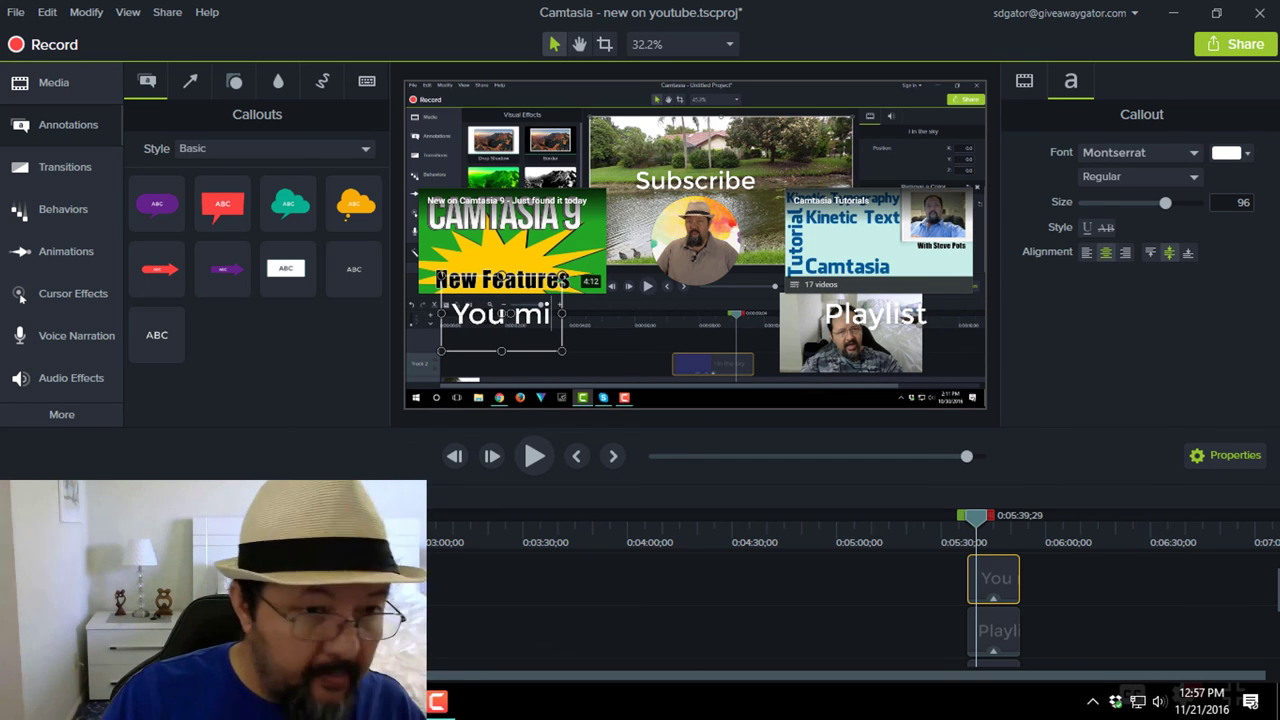
type("ght")
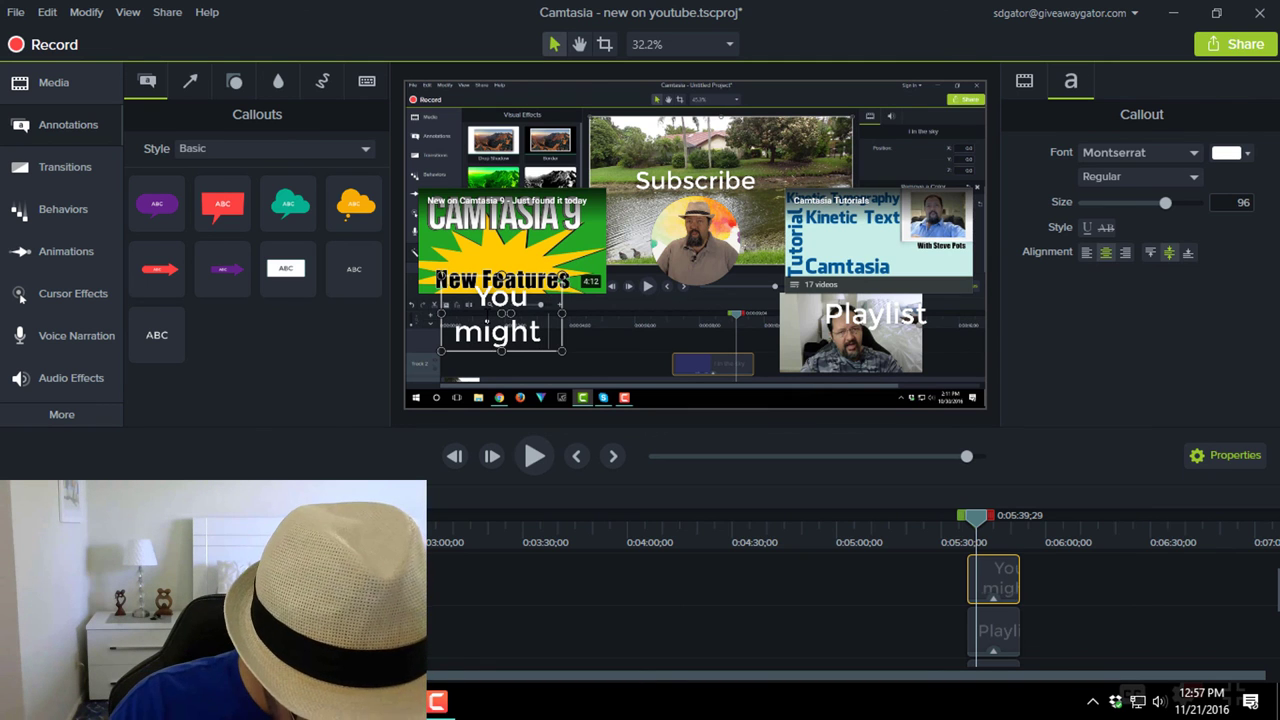
type(" like this")
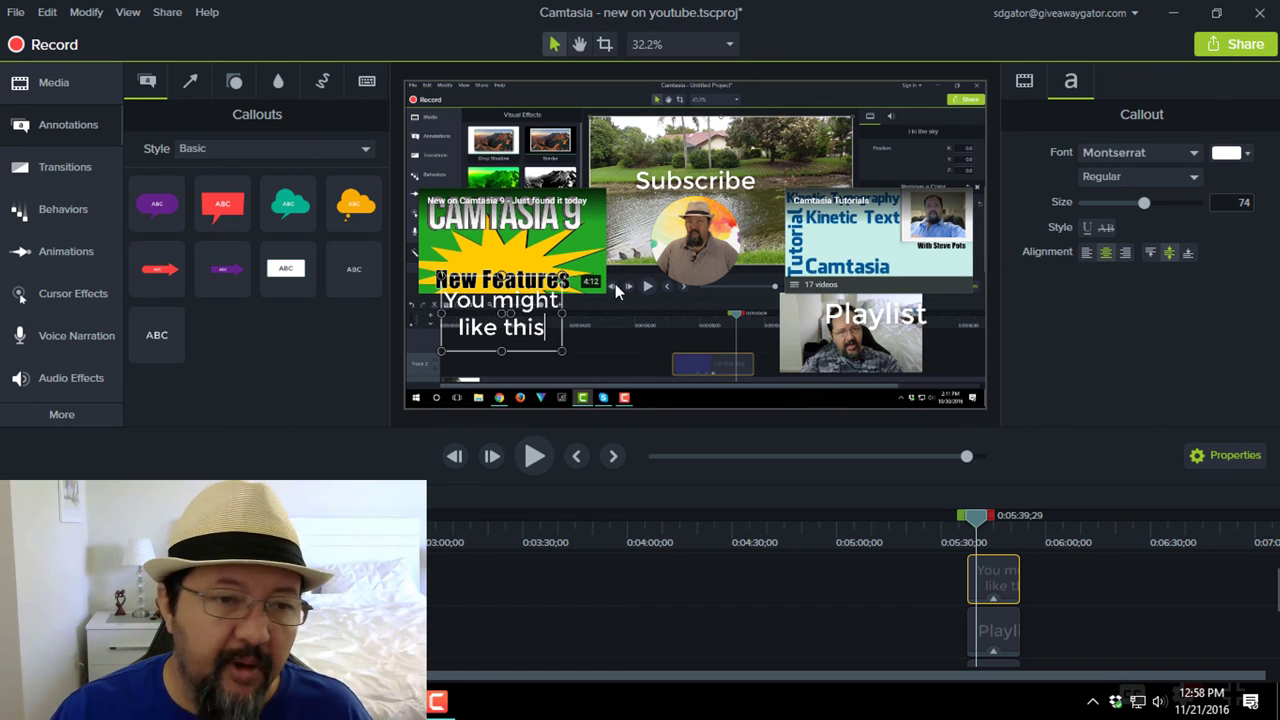
left_click_drag(563, 313, 717, 294)
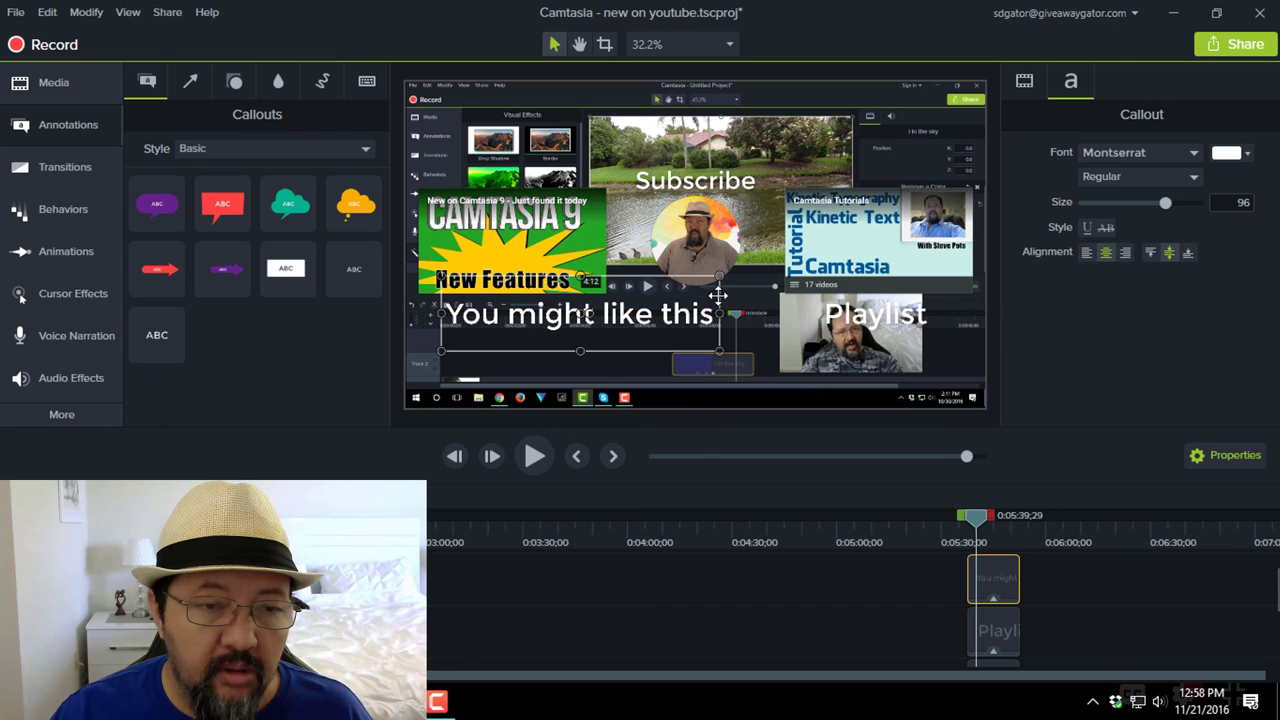
left_click_drag(583, 323, 565, 330)
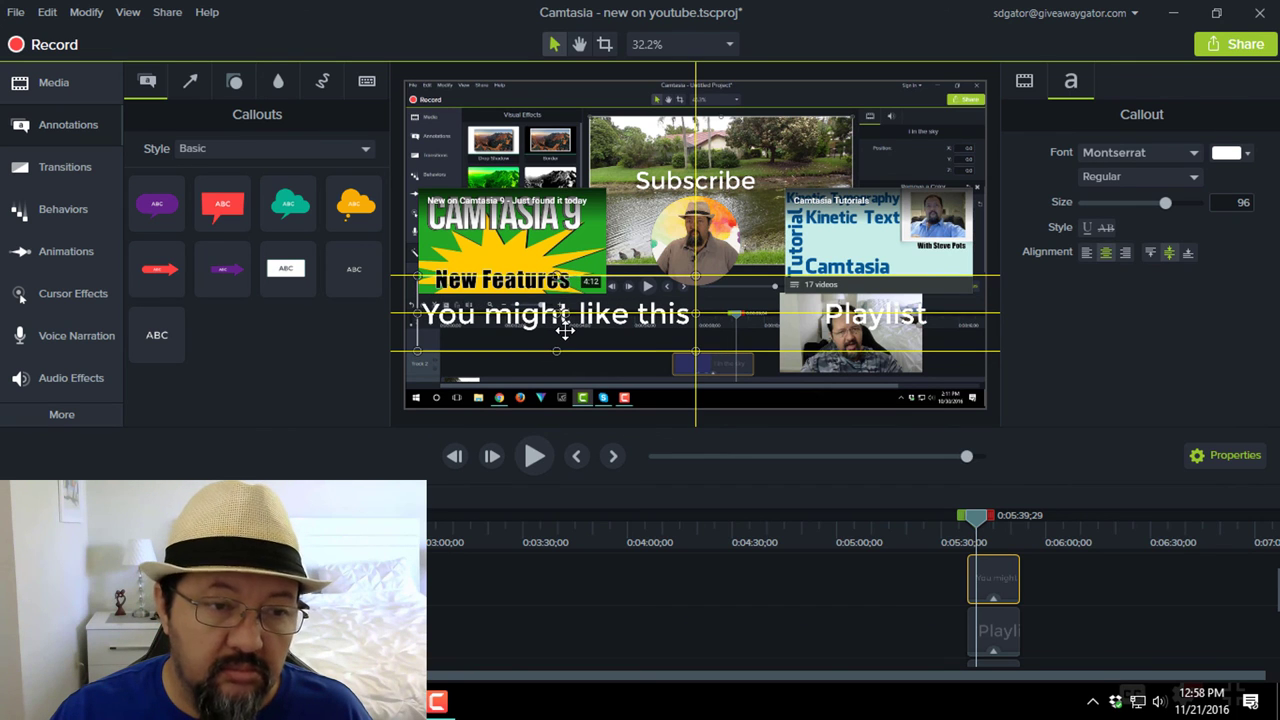
left_click_drag(565, 330, 565, 331)
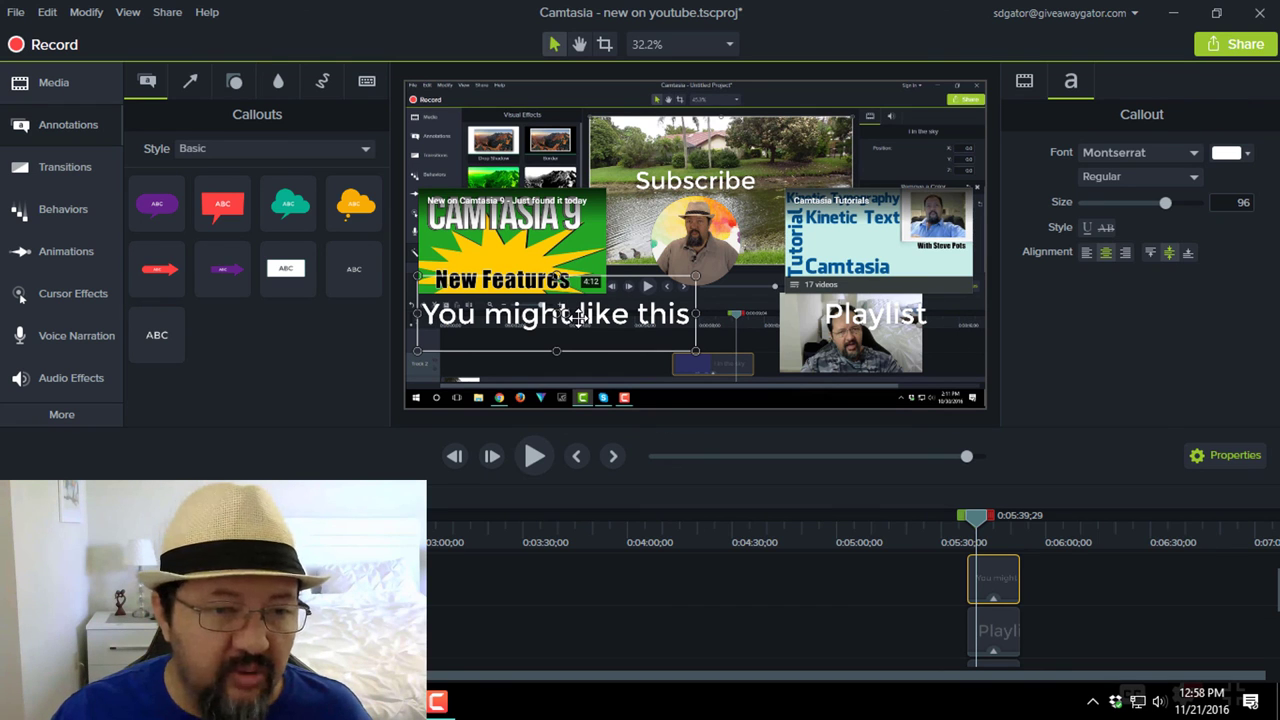
- Shrink the 'You might like this' text to about size 84 and left-align it
double_click(590, 316)
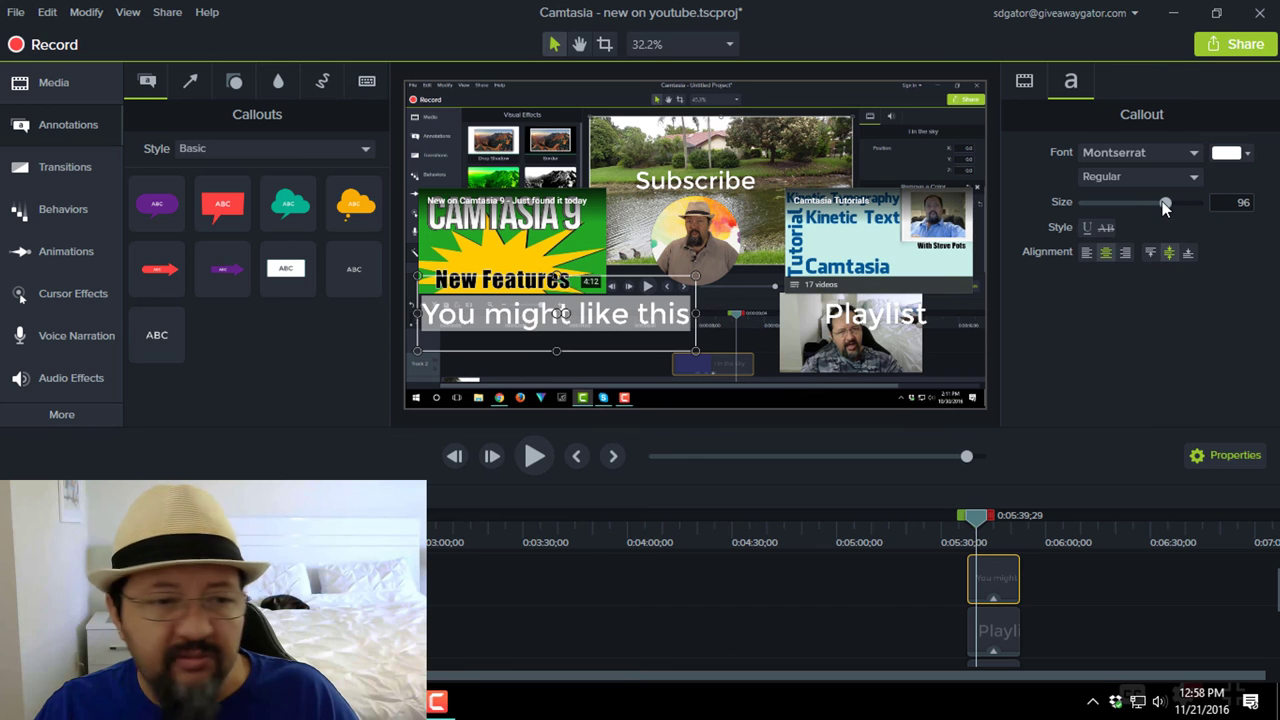
left_click_drag(1162, 201, 1152, 201)
left_click(1087, 254)
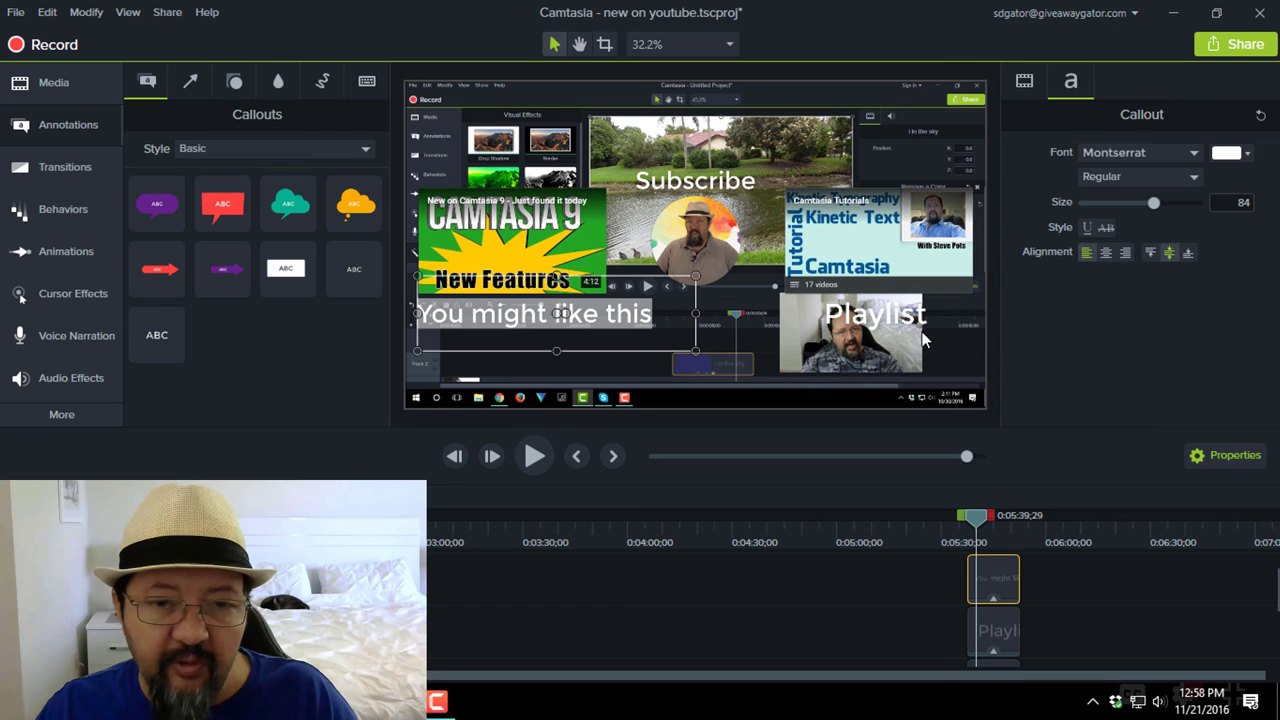
- Shrink the Playlist text to about size 84, nudge it left, and left-align it
left_click(884, 318)
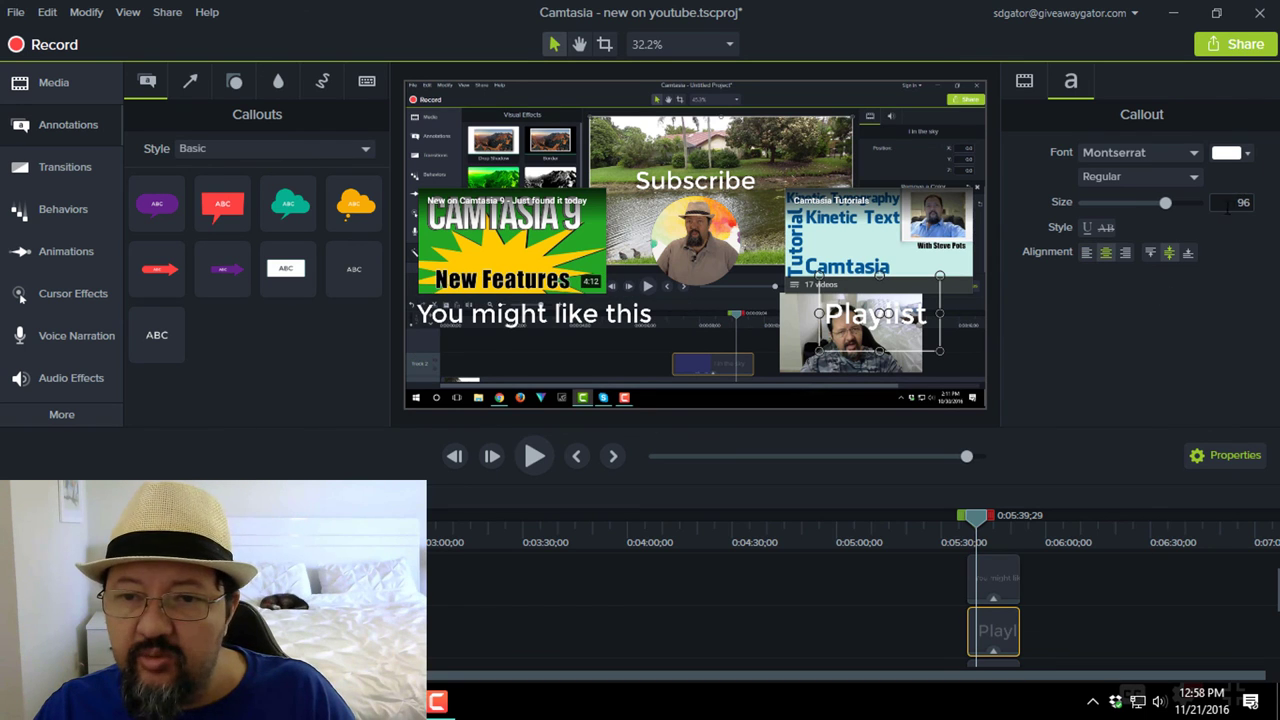
left_click_drag(1168, 199, 1152, 200)
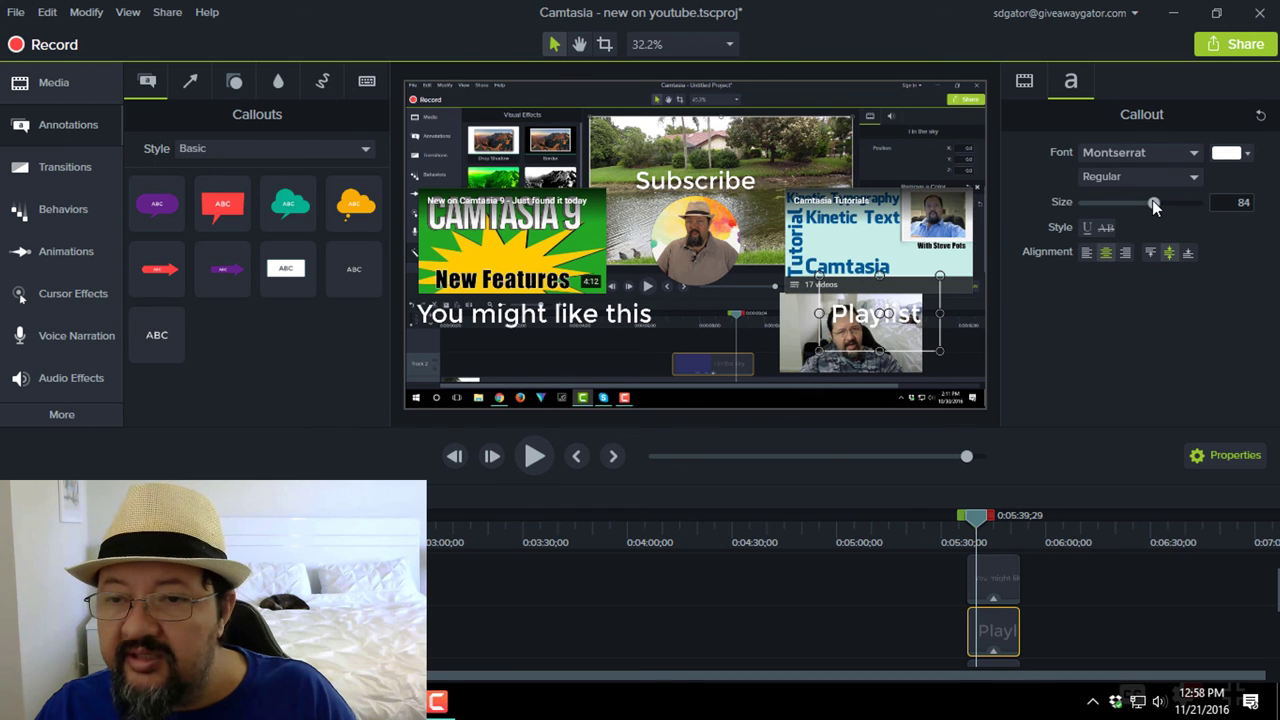
left_click_drag(888, 344, 843, 330)
left_click(1087, 252)
- Widen the Subscribe text box, raise it to size 84, and centre it horizontally at the top
left_click(730, 182)
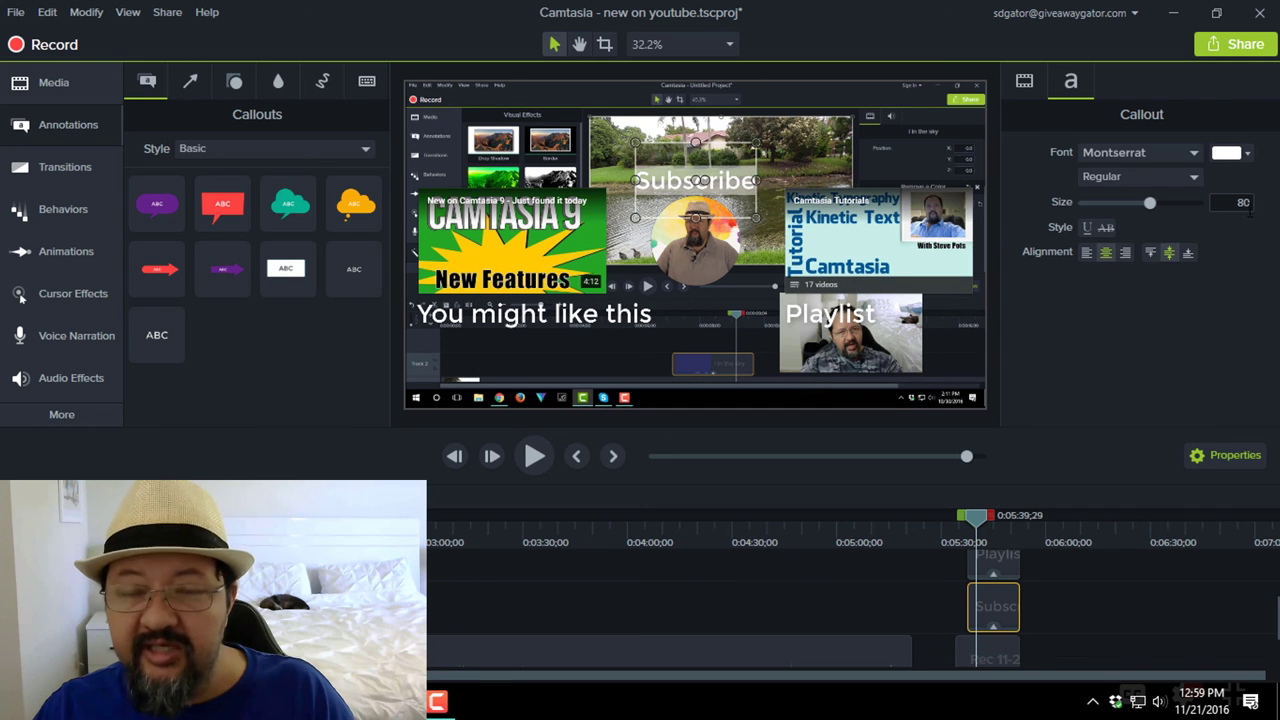
left_click_drag(1149, 203, 1152, 204)
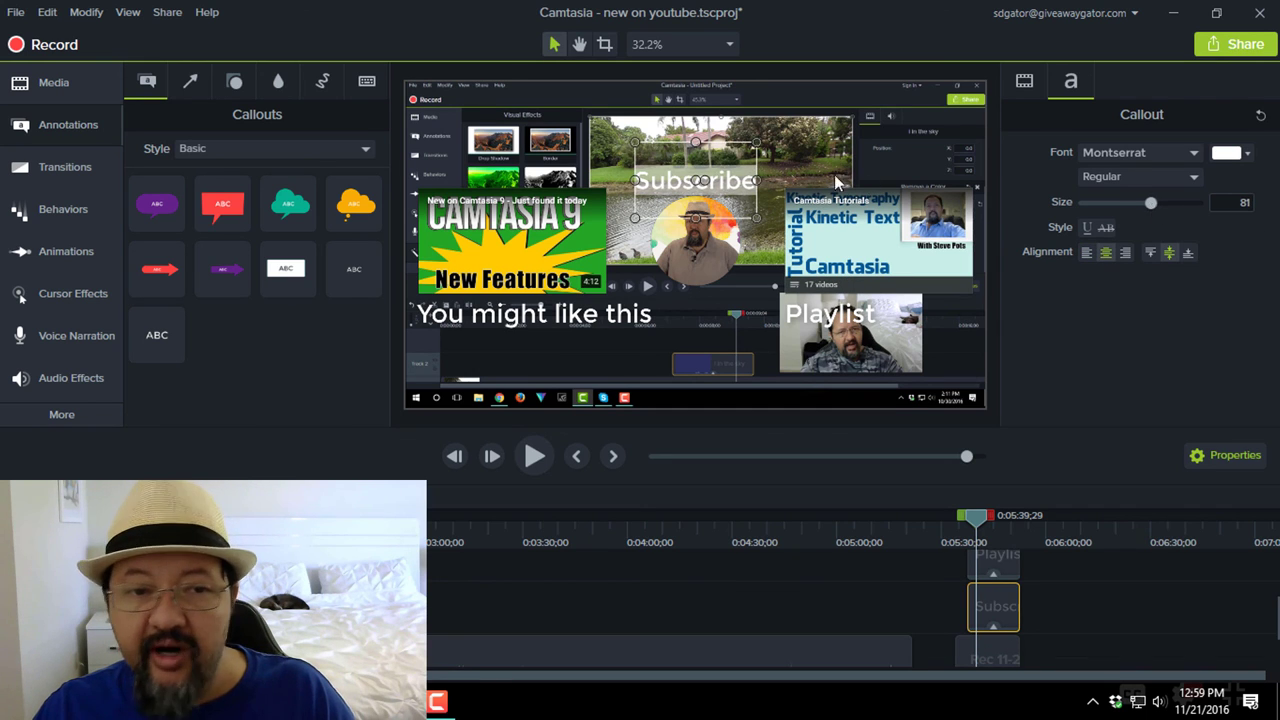
left_click_drag(763, 176, 786, 176)
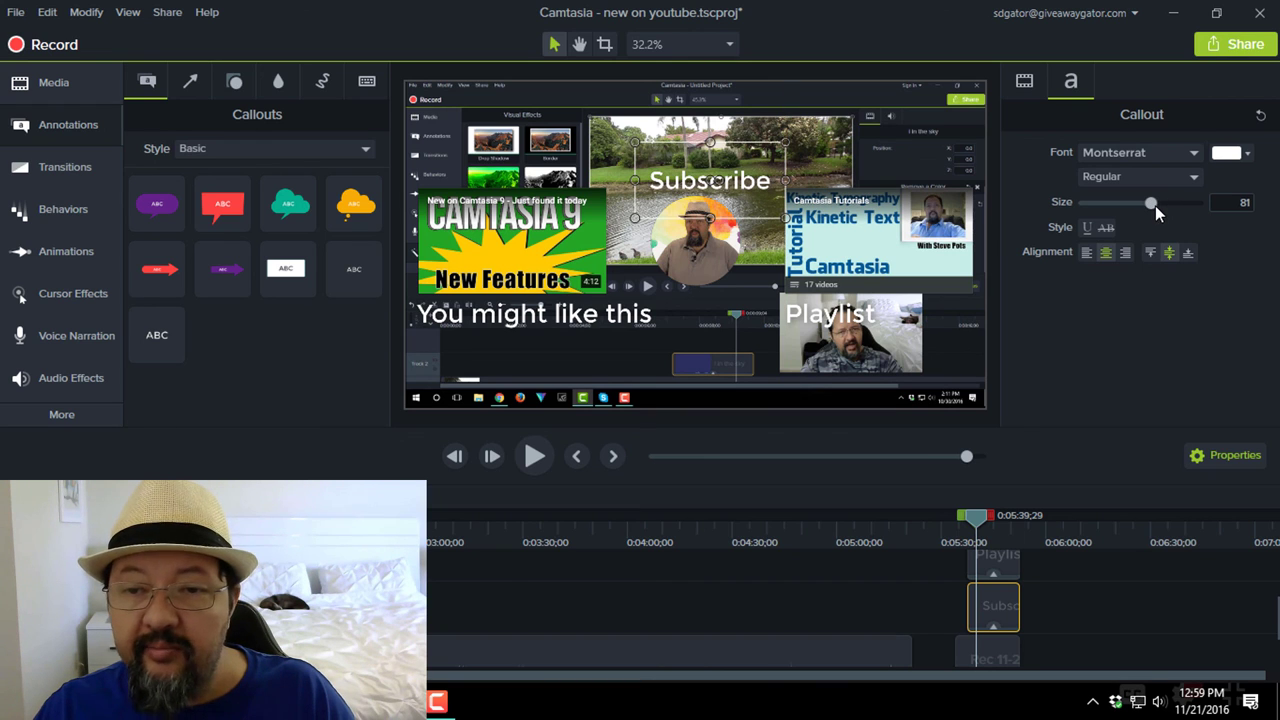
left_click_drag(1152, 205, 1155, 205)
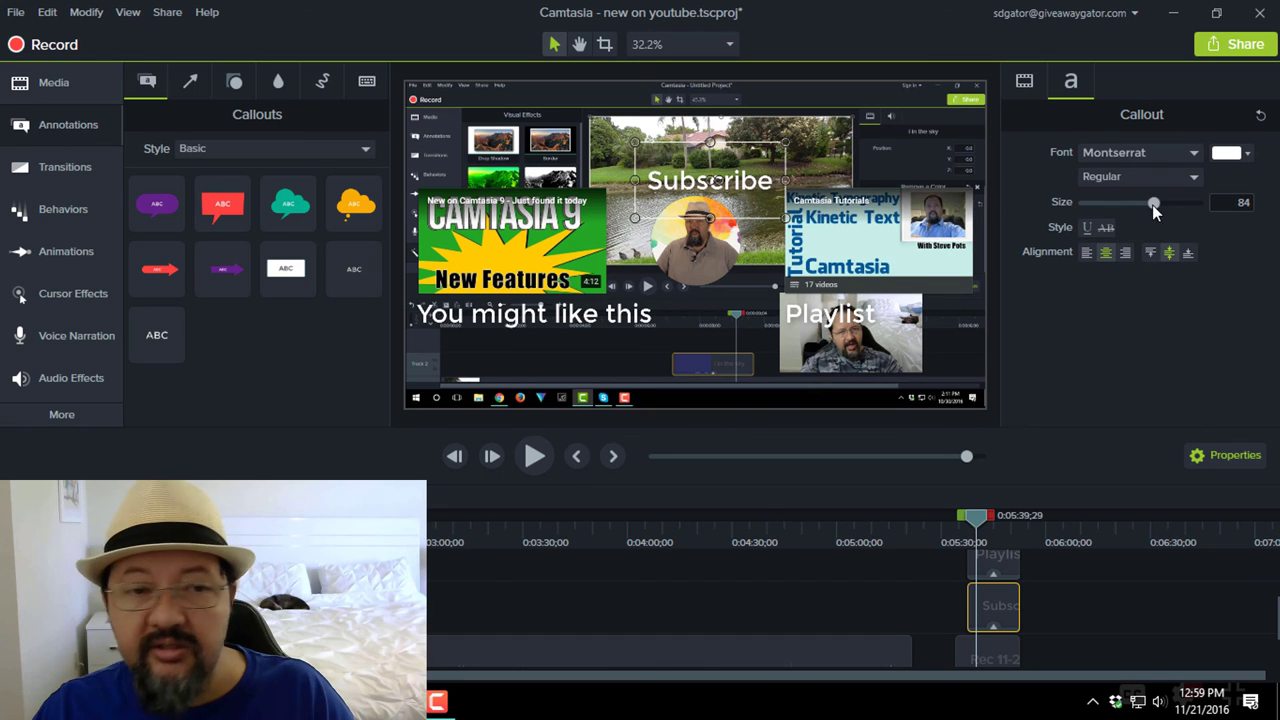
left_click_drag(751, 177, 737, 175)
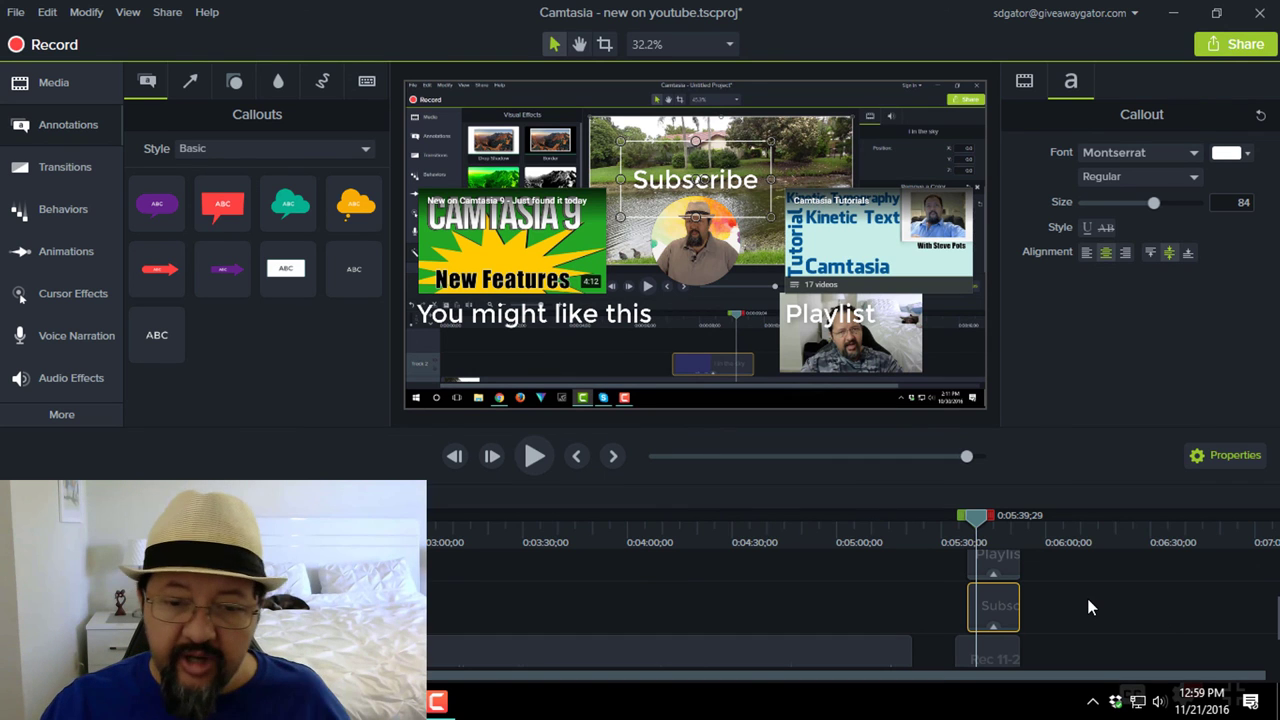
scroll(1090, 607, "up", 1)
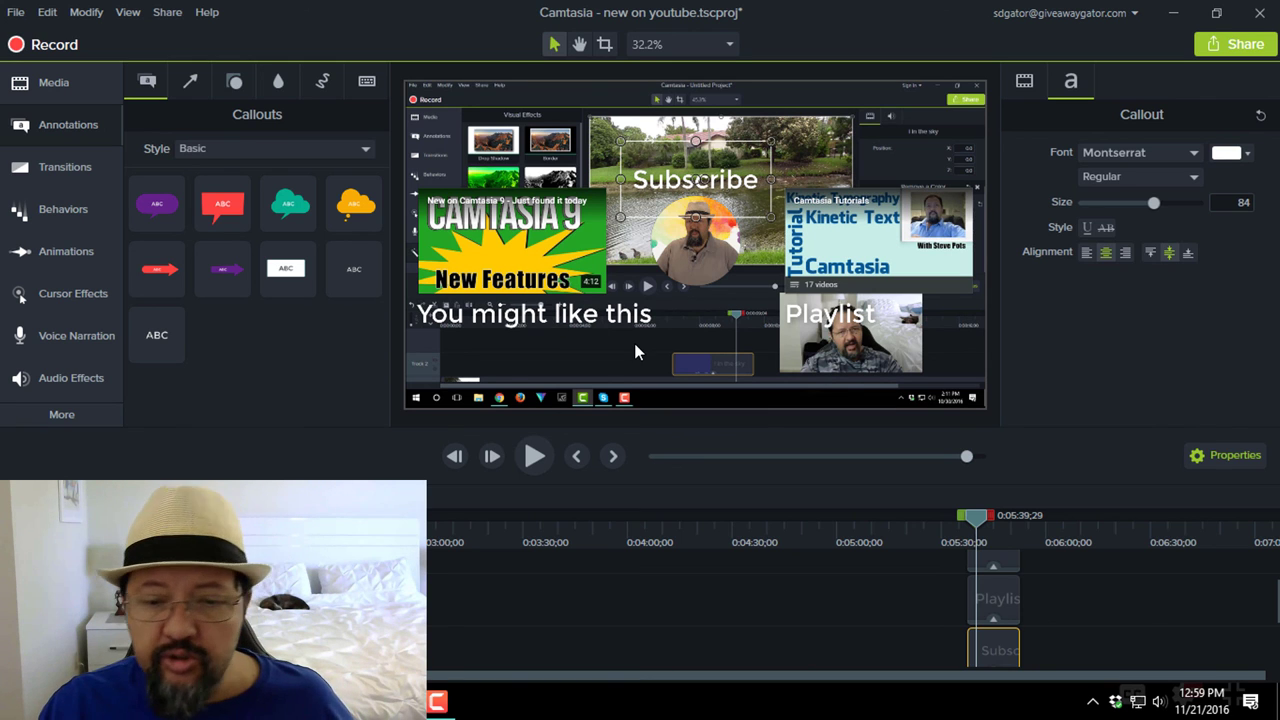
- Delete the screen-recording video clip under the end texts, leaving a black preview at 0:05:35;04
scroll(1126, 606, "down", 2)
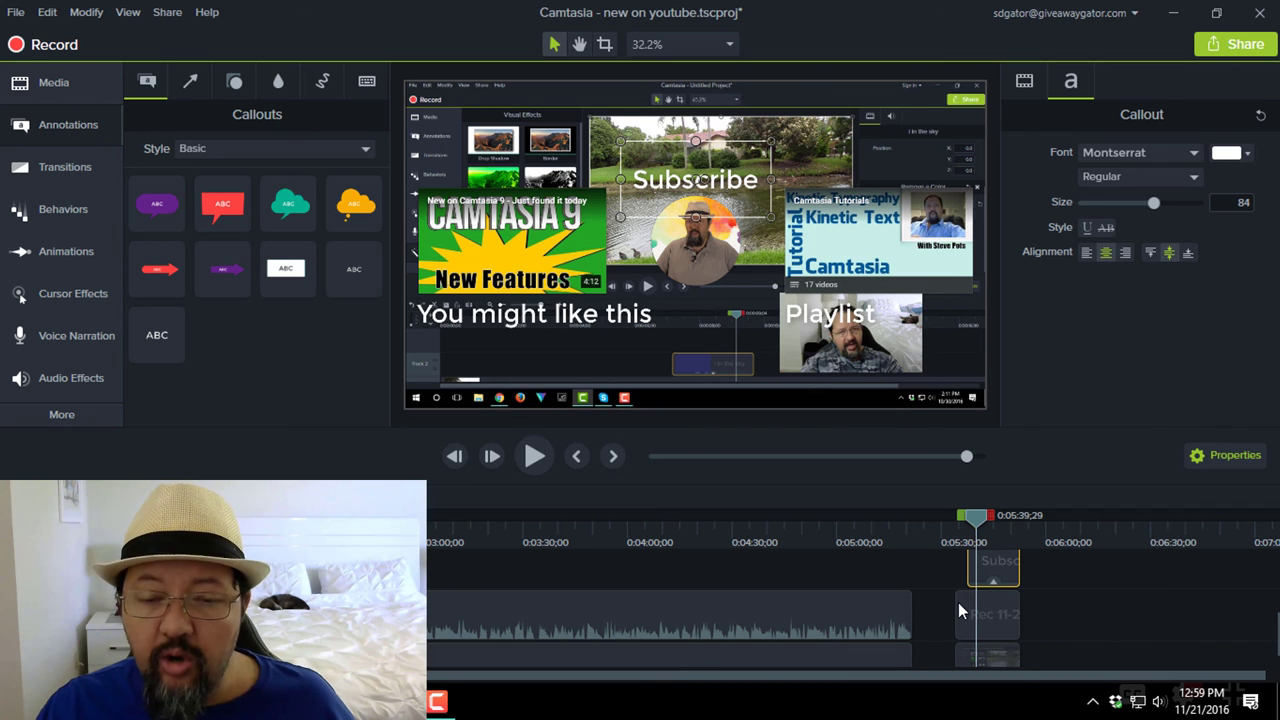
left_click(971, 606)
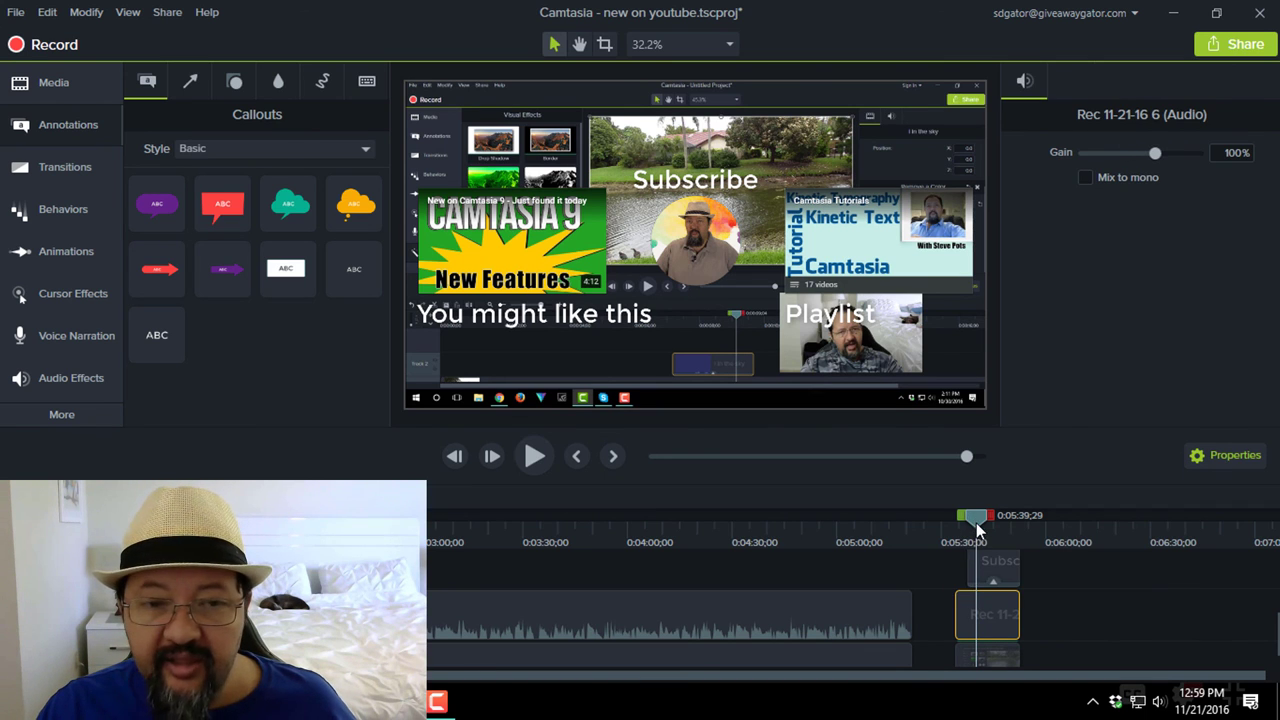
mouse_move(977, 526)
left_mouse_down()
mouse_move(951, 522)
mouse_move(1020, 531)
mouse_move(959, 530)
left_mouse_up()
scroll(1105, 638, "down", 1)
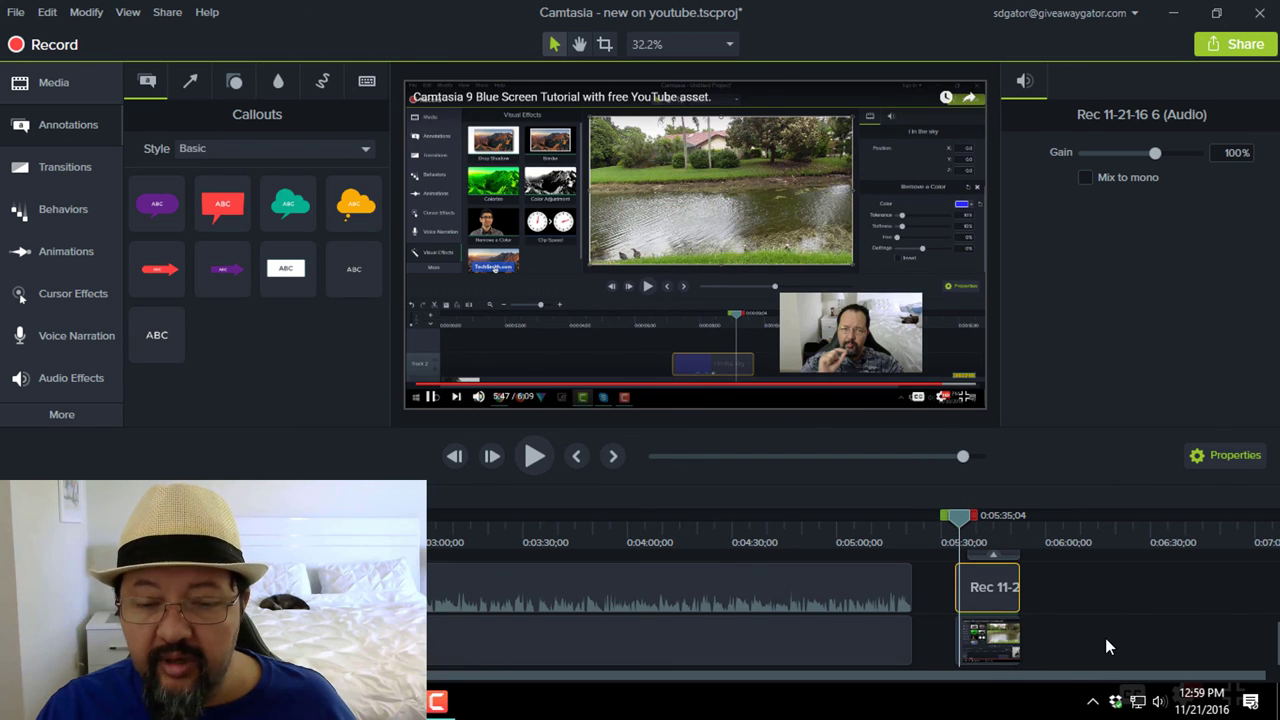
left_click(970, 645)
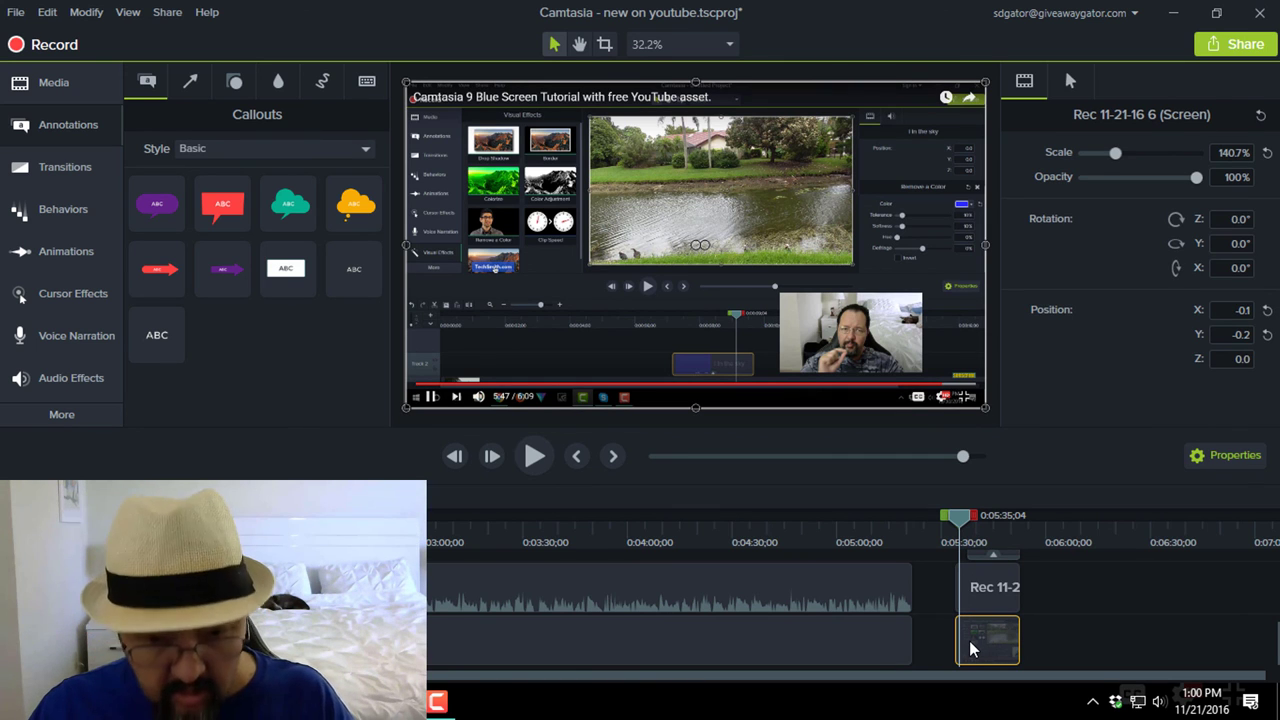
key("Delete")
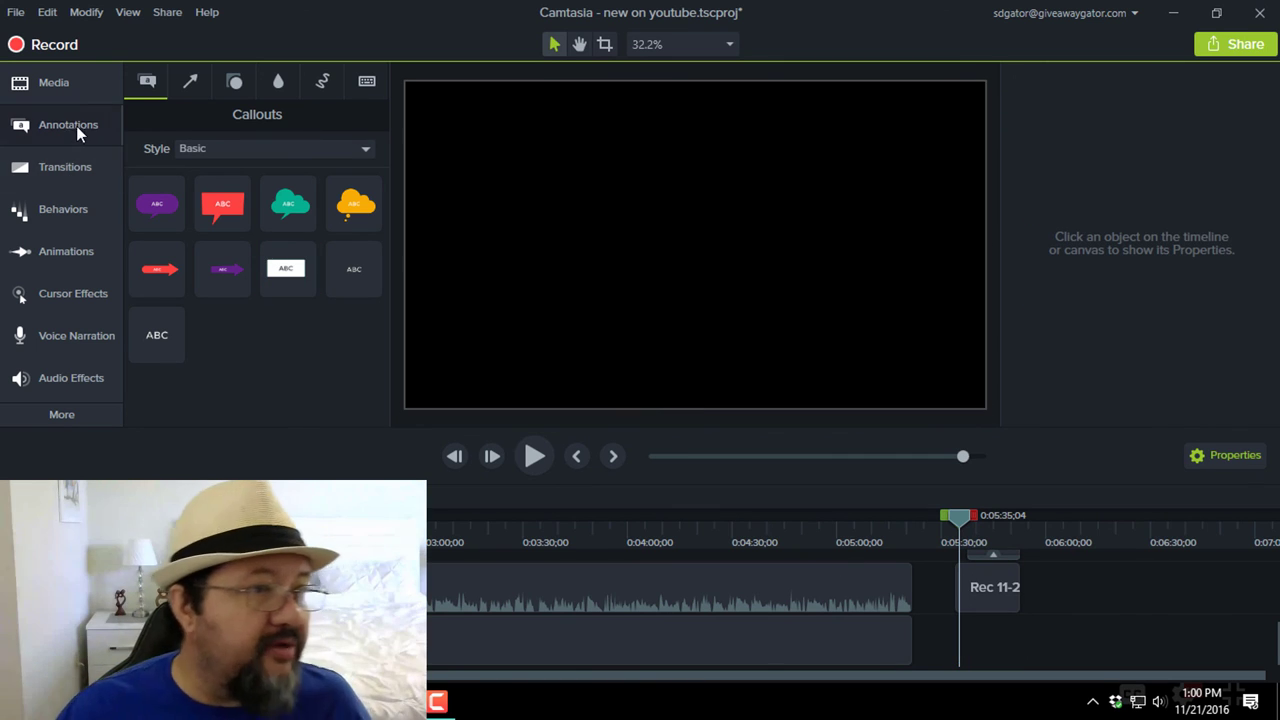
- Place the rainbowwaves animated background from the Library onto the emptied lower track at the end
left_click(55, 80)
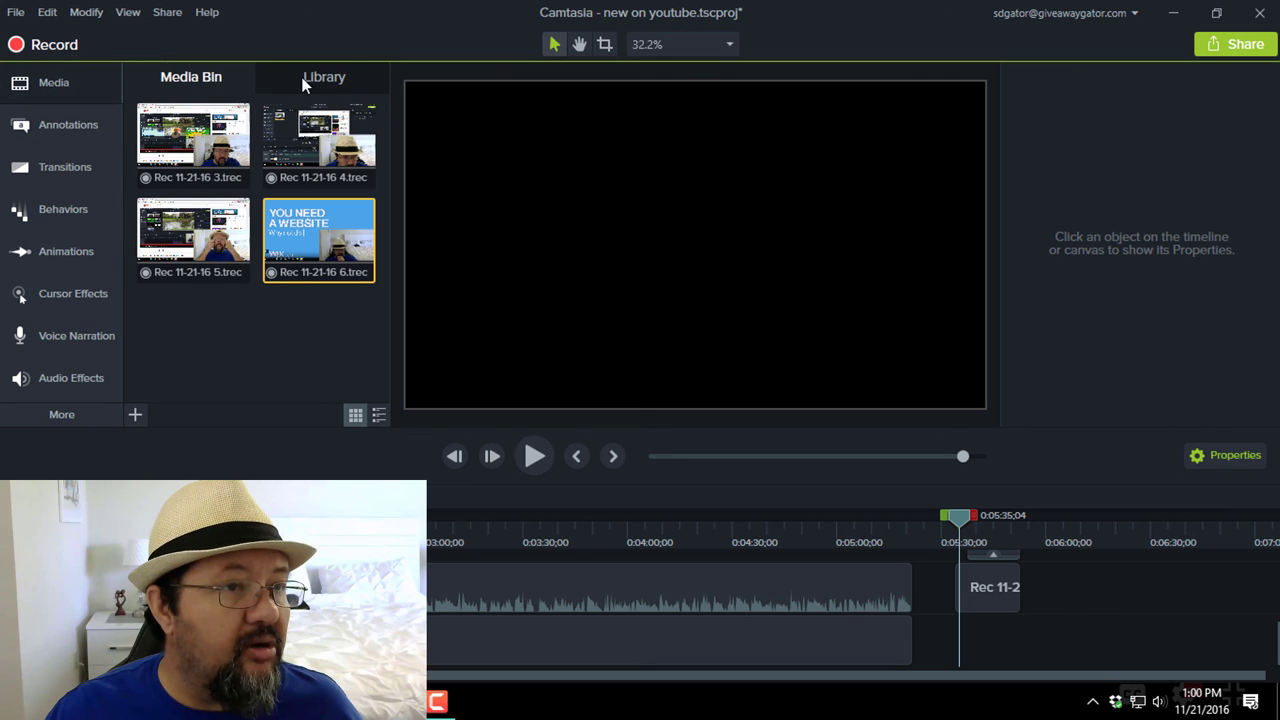
left_click(318, 78)
scroll(236, 125, "up", 1)
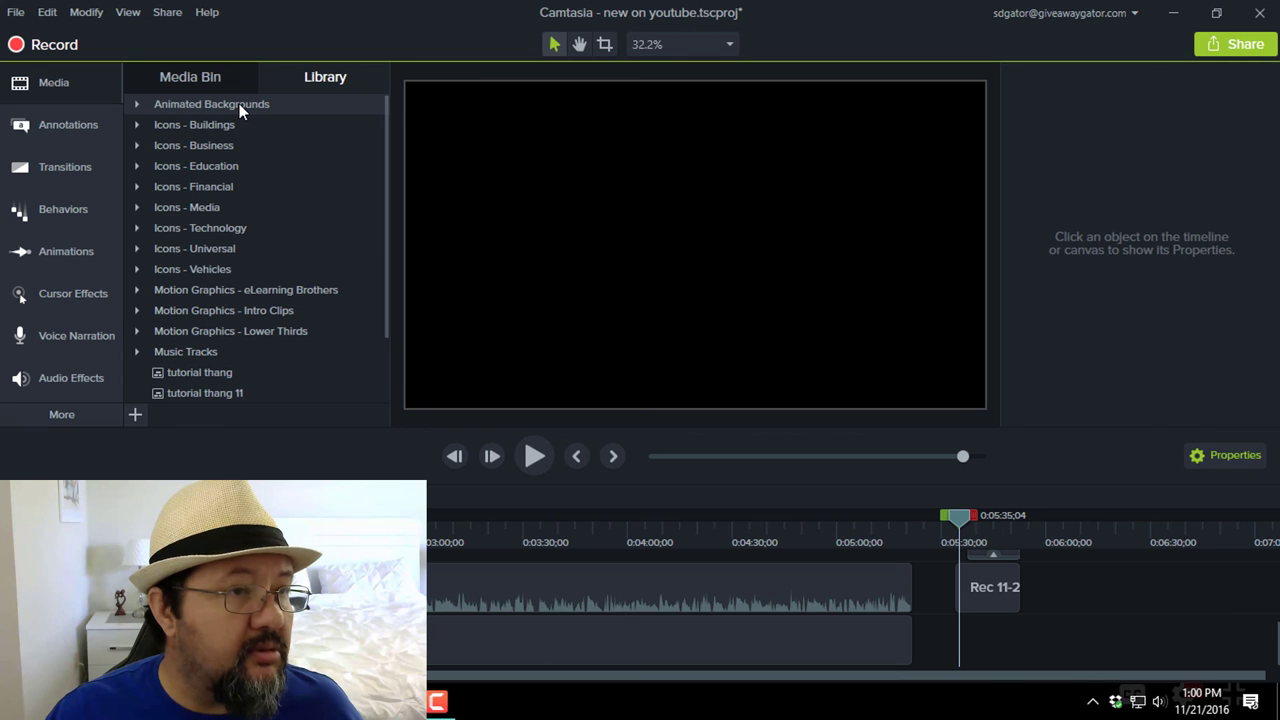
left_click(137, 104)
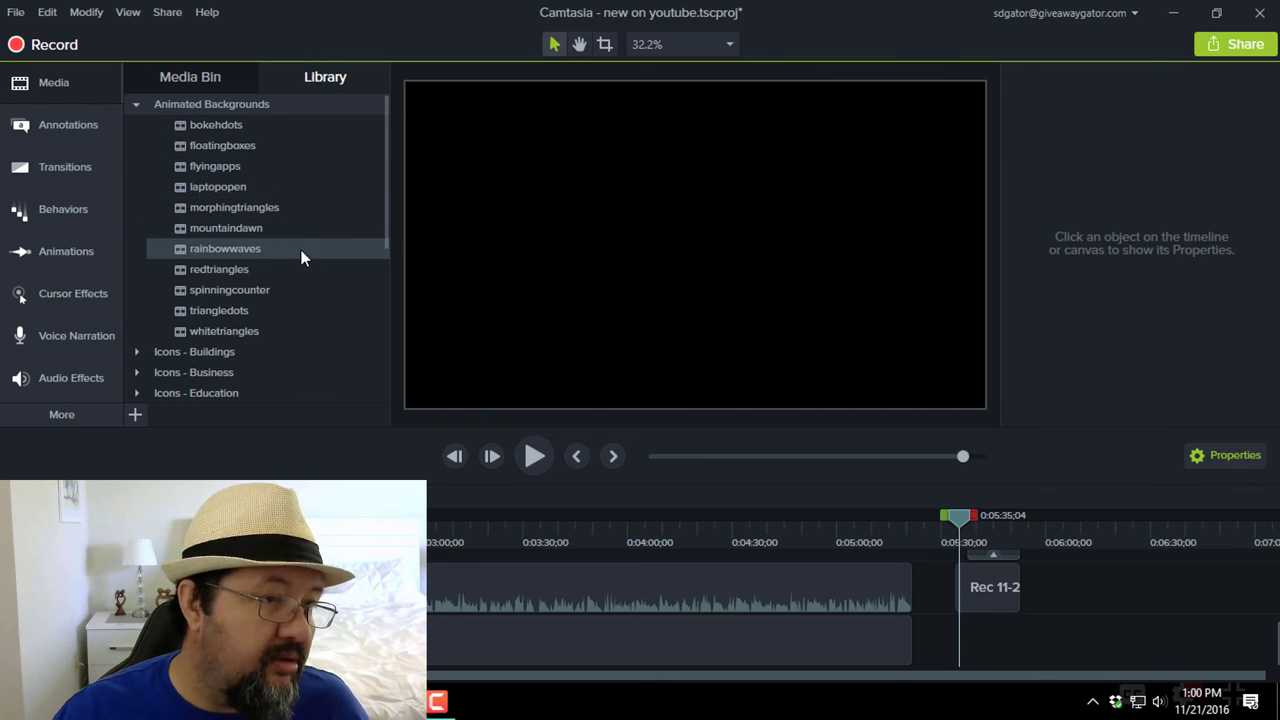
left_click_drag(250, 248, 957, 665)
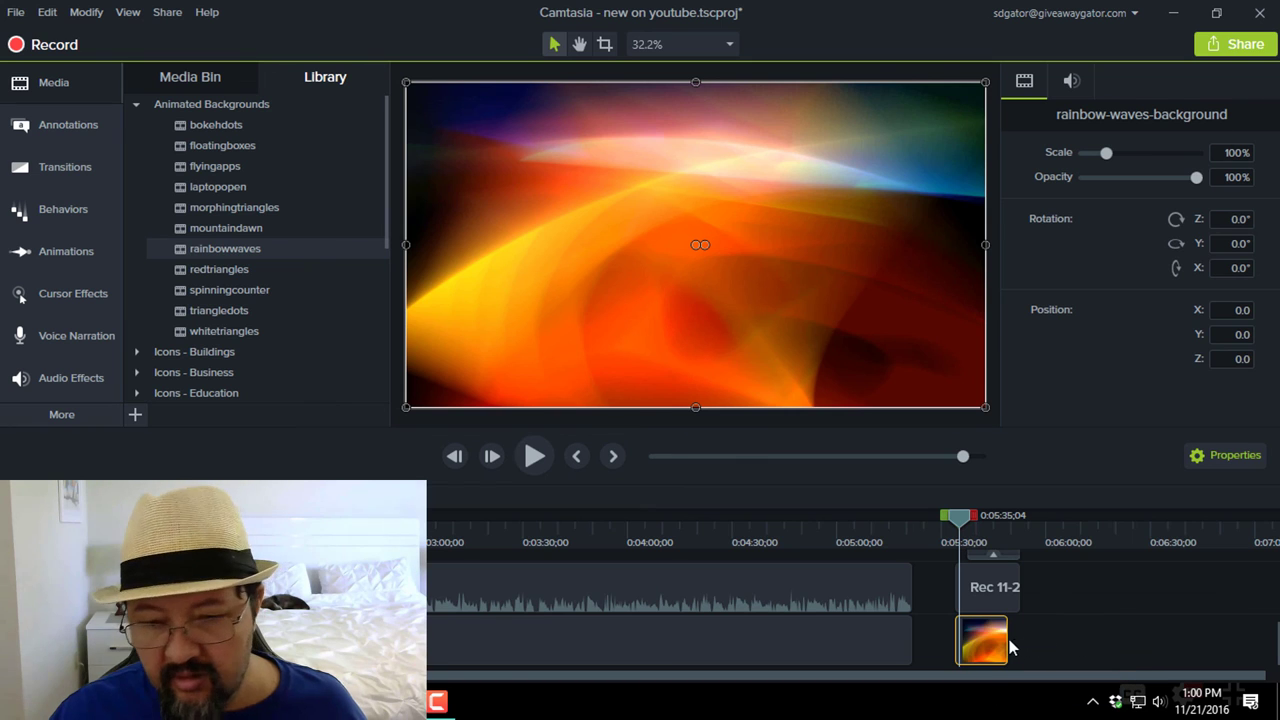
mouse_move(989, 639)
left_mouse_down()
mouse_move(1034, 646)
mouse_move(1008, 645)
left_mouse_up()
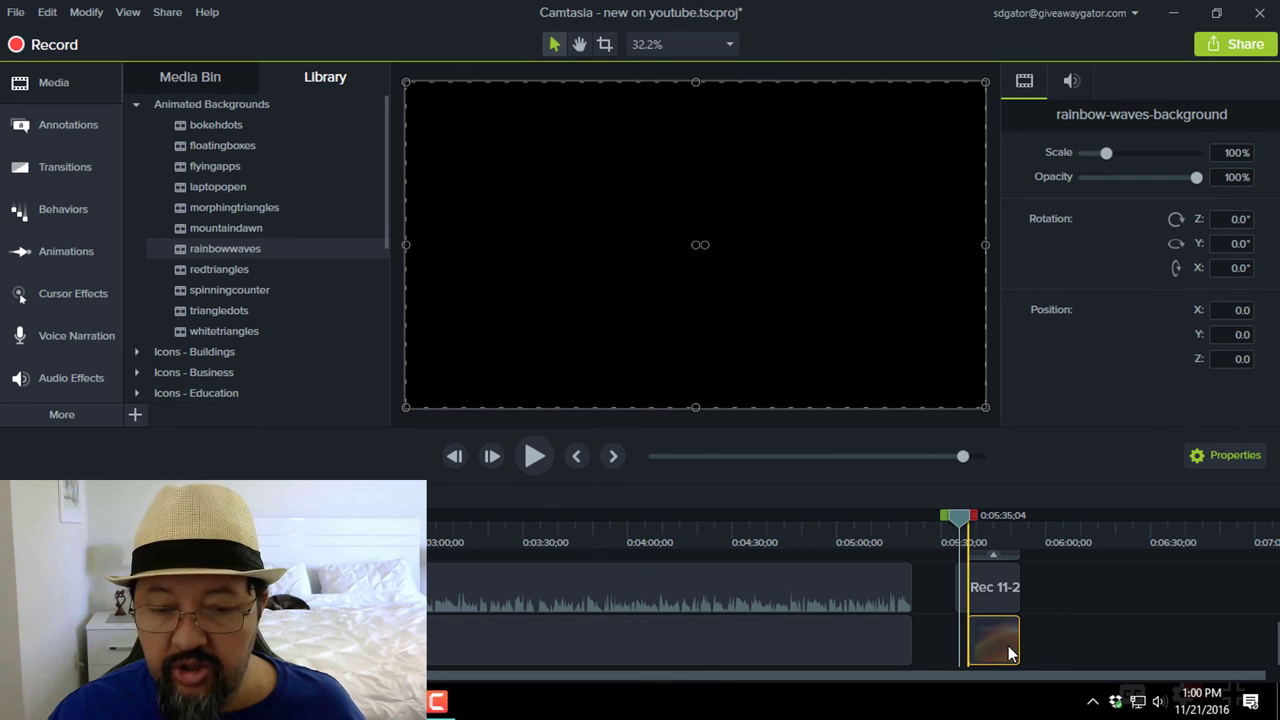
- Align rainbowwaves with the playhead and preview the end screen from a few seconds earlier
left_click_drag(1008, 645, 1006, 642)
left_click_drag(959, 515, 948, 520)
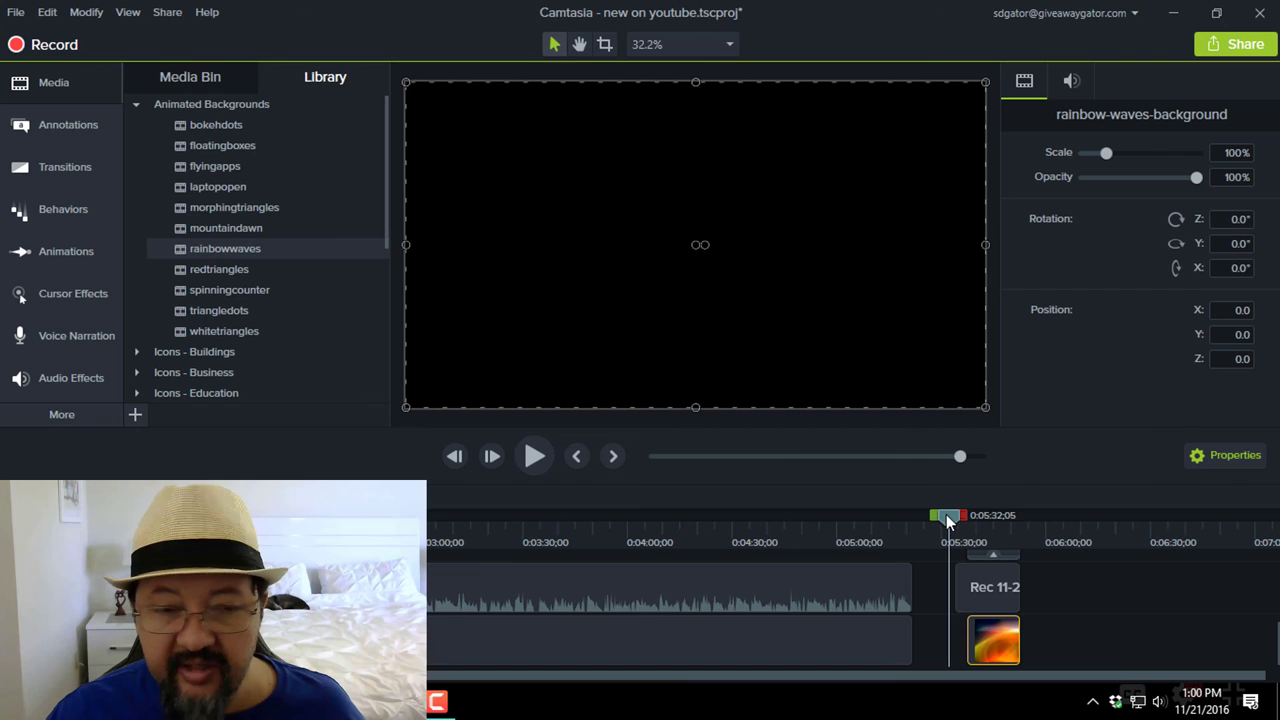
left_click(542, 455)
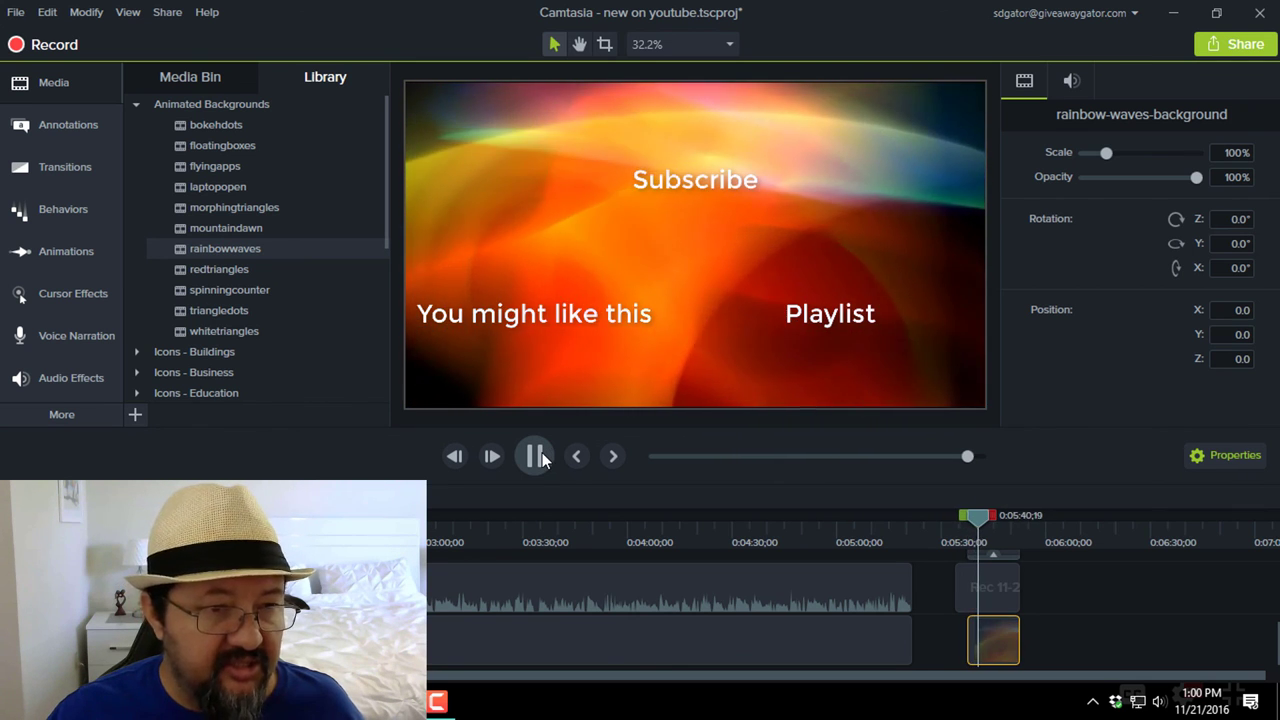
left_click(536, 456)
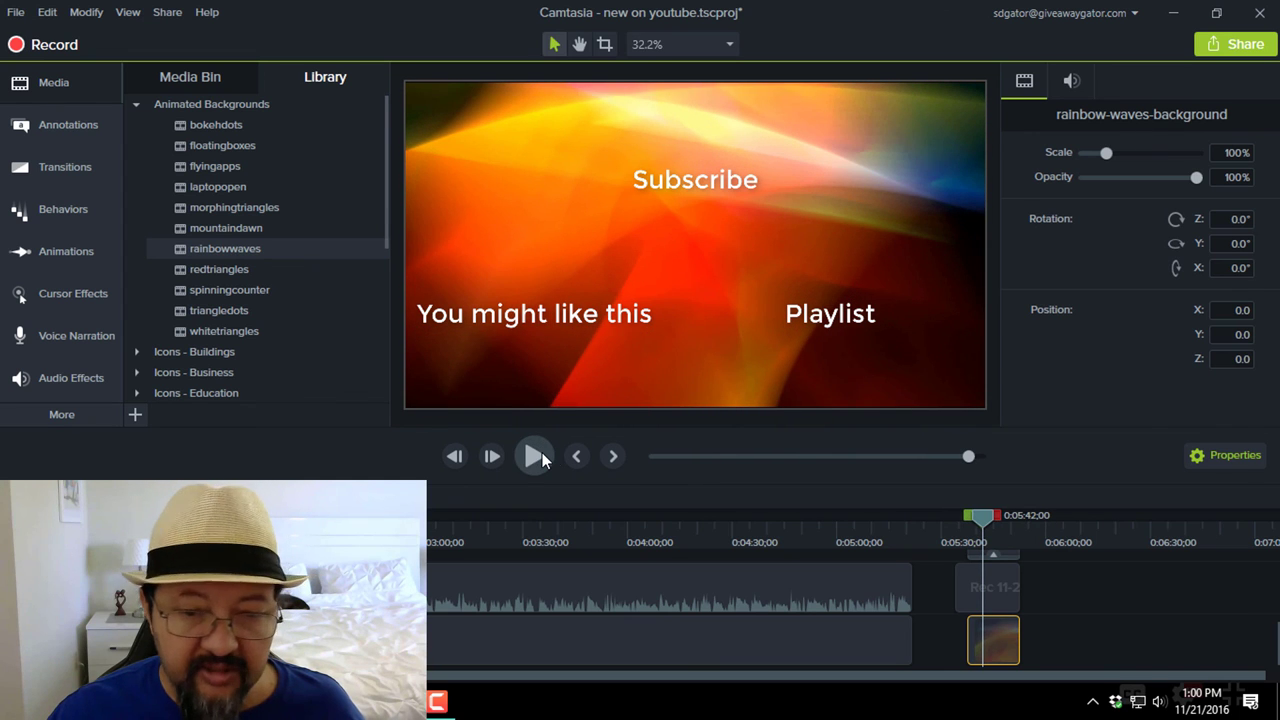
scroll(1093, 623, "up", 1)
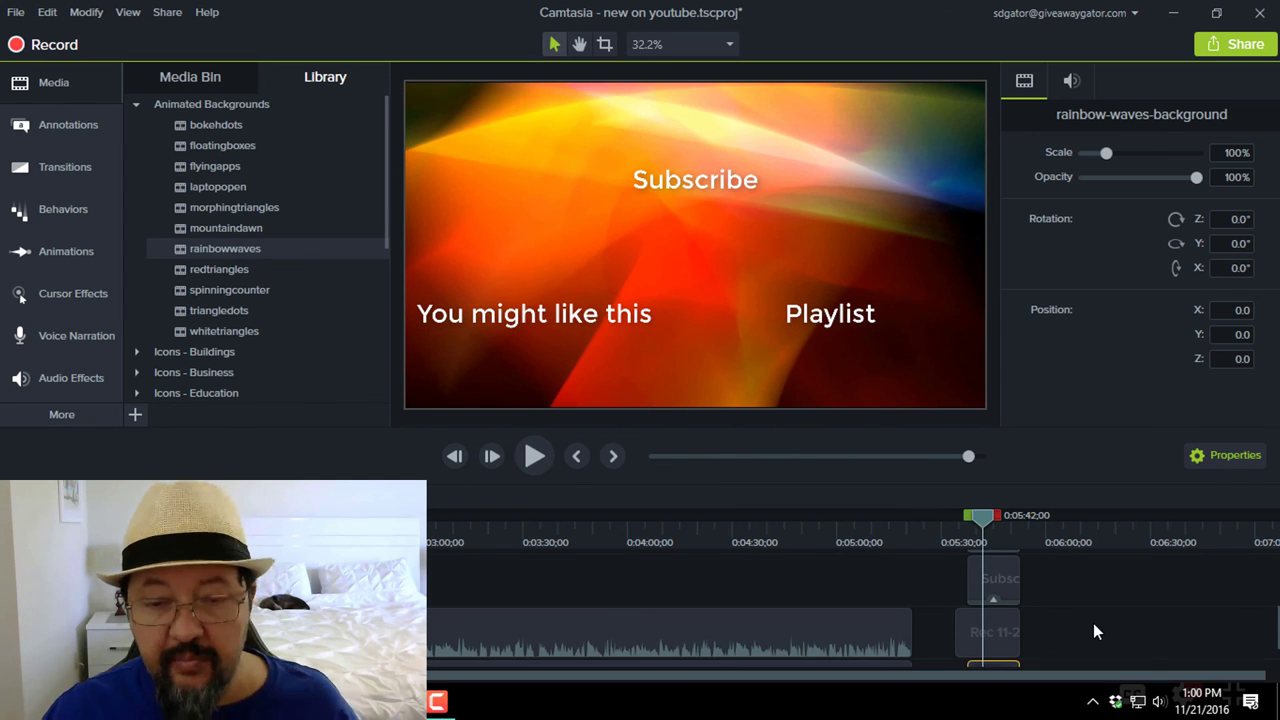
scroll(1061, 616, "down", 1)
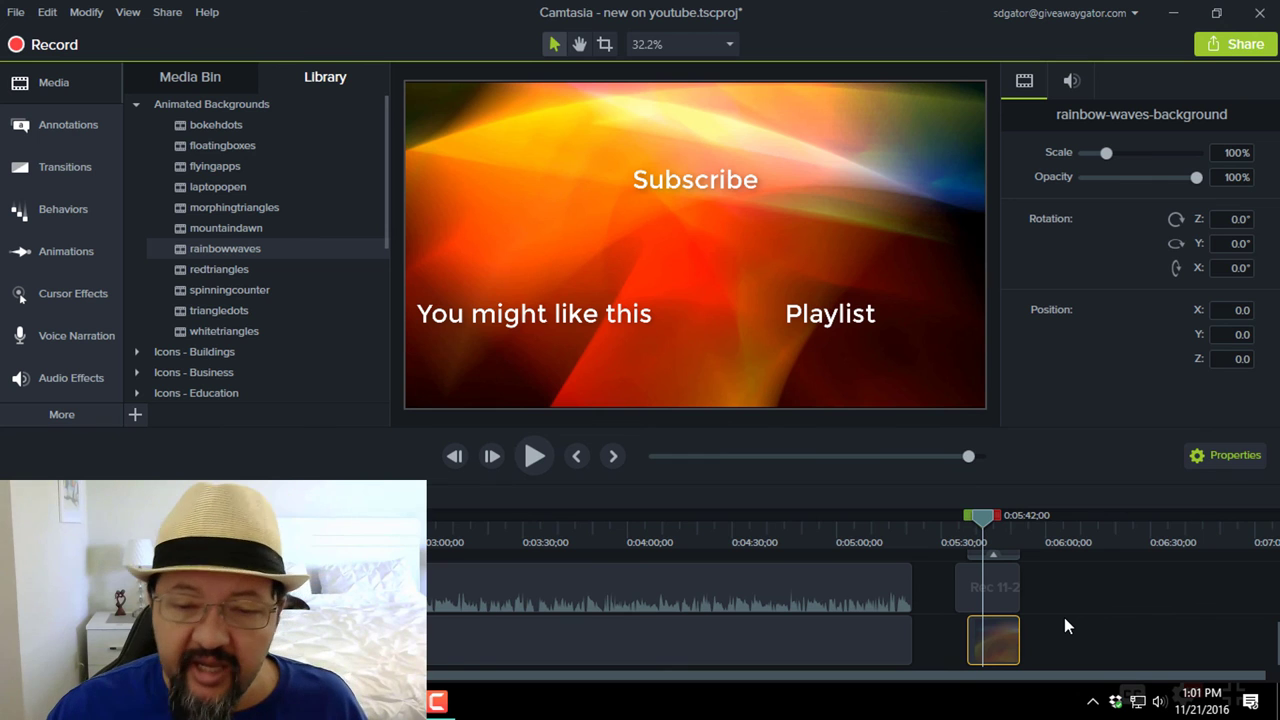
- Scroll up to the title tracks and select all three end-screen text clips together
left_click(990, 587)
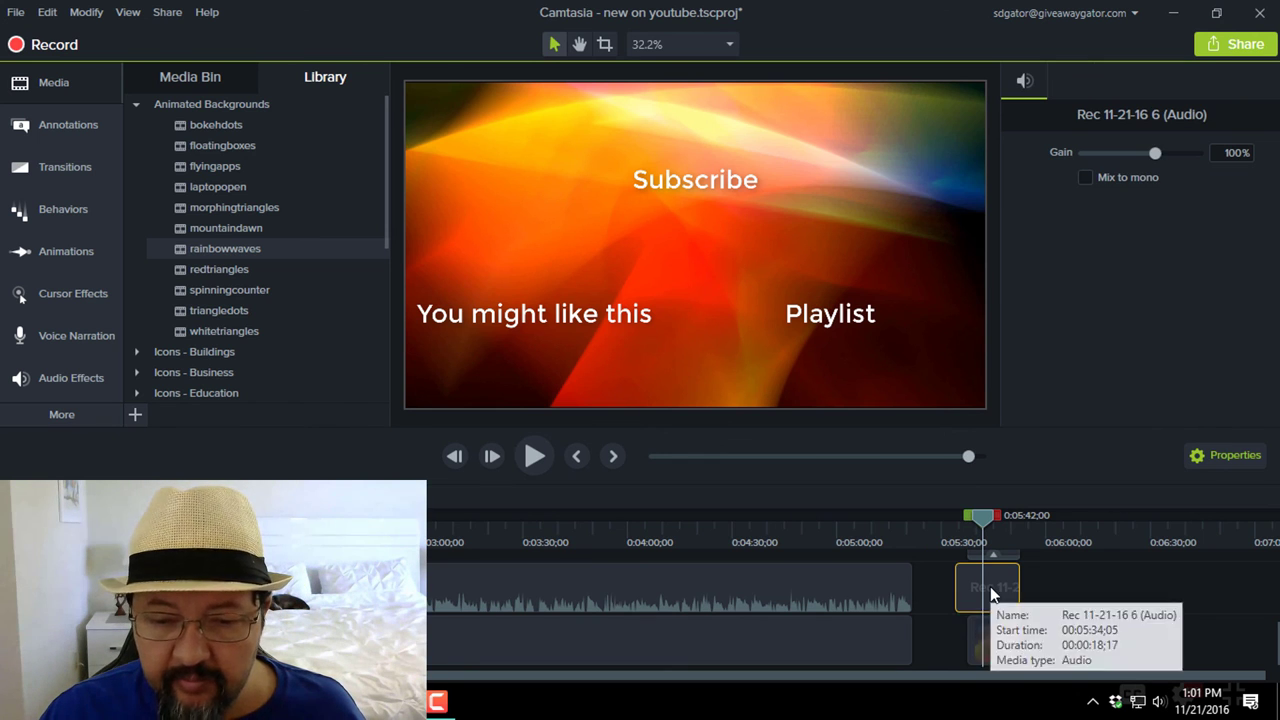
scroll(1064, 601, "up", 1)
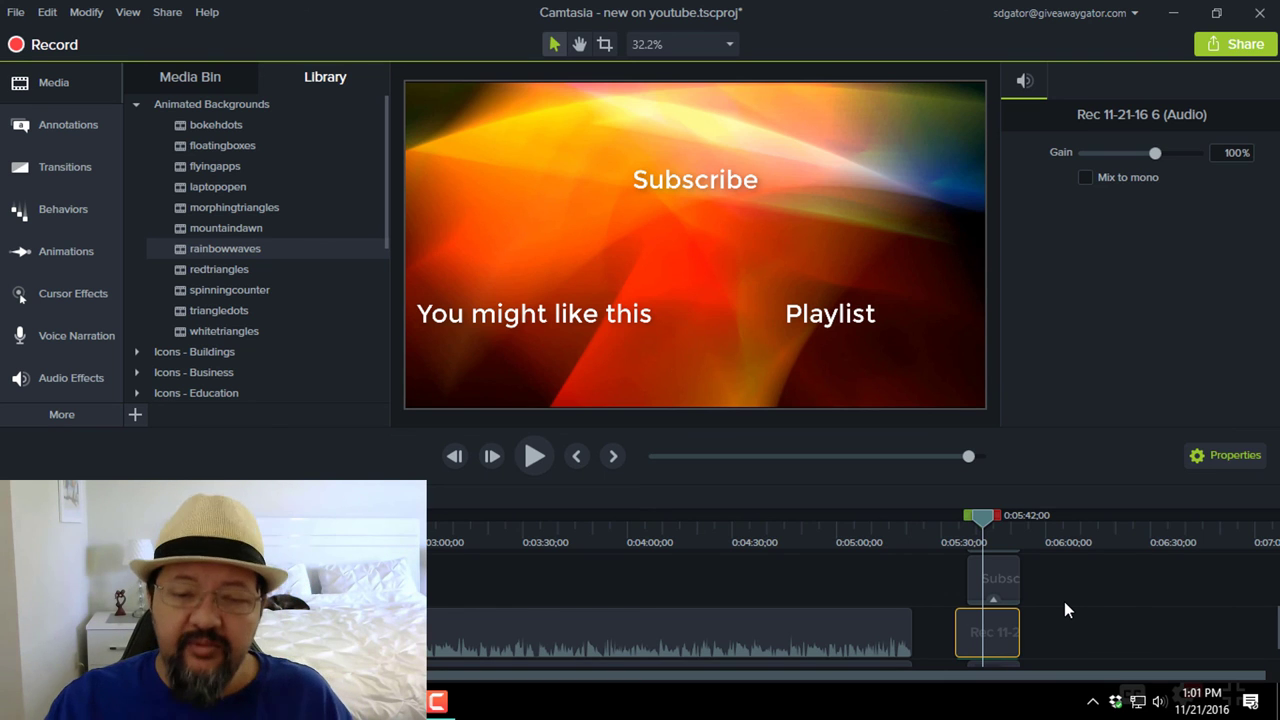
scroll(1065, 602, "up", 1)
scroll(1116, 612, "up", 1)
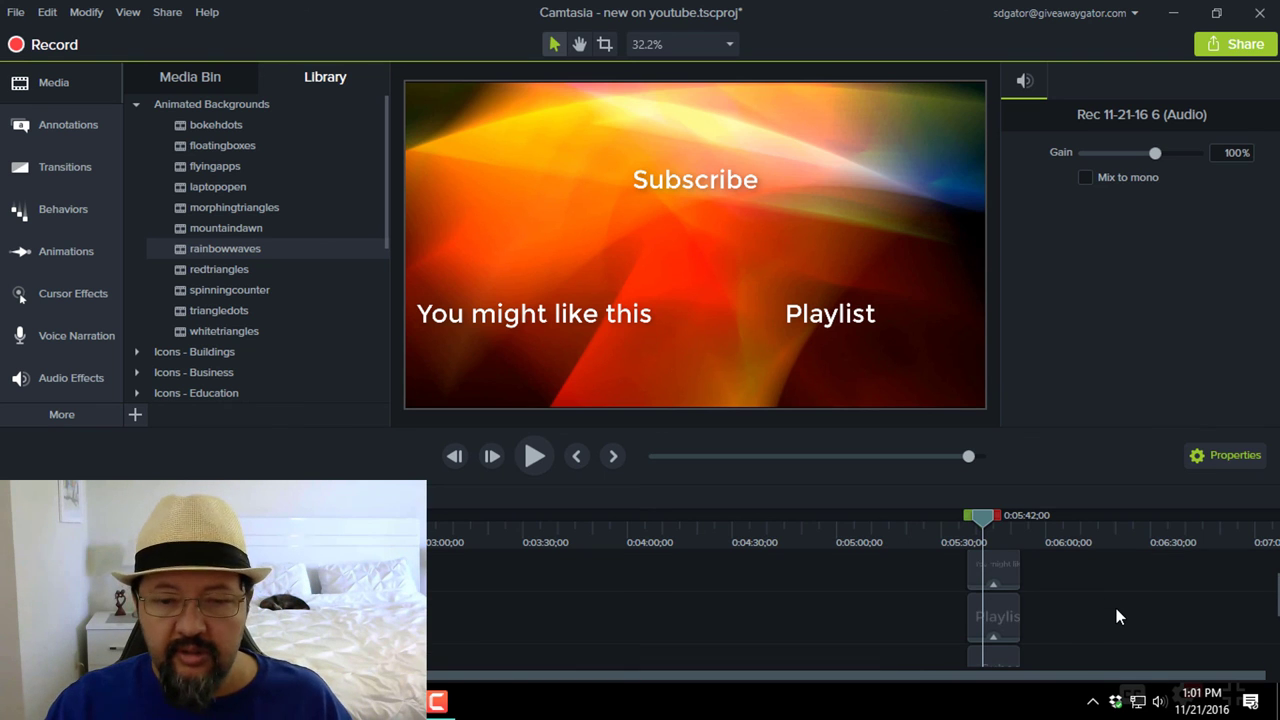
scroll(1022, 606, "up", 1)
left_click_drag(937, 571, 1040, 628)
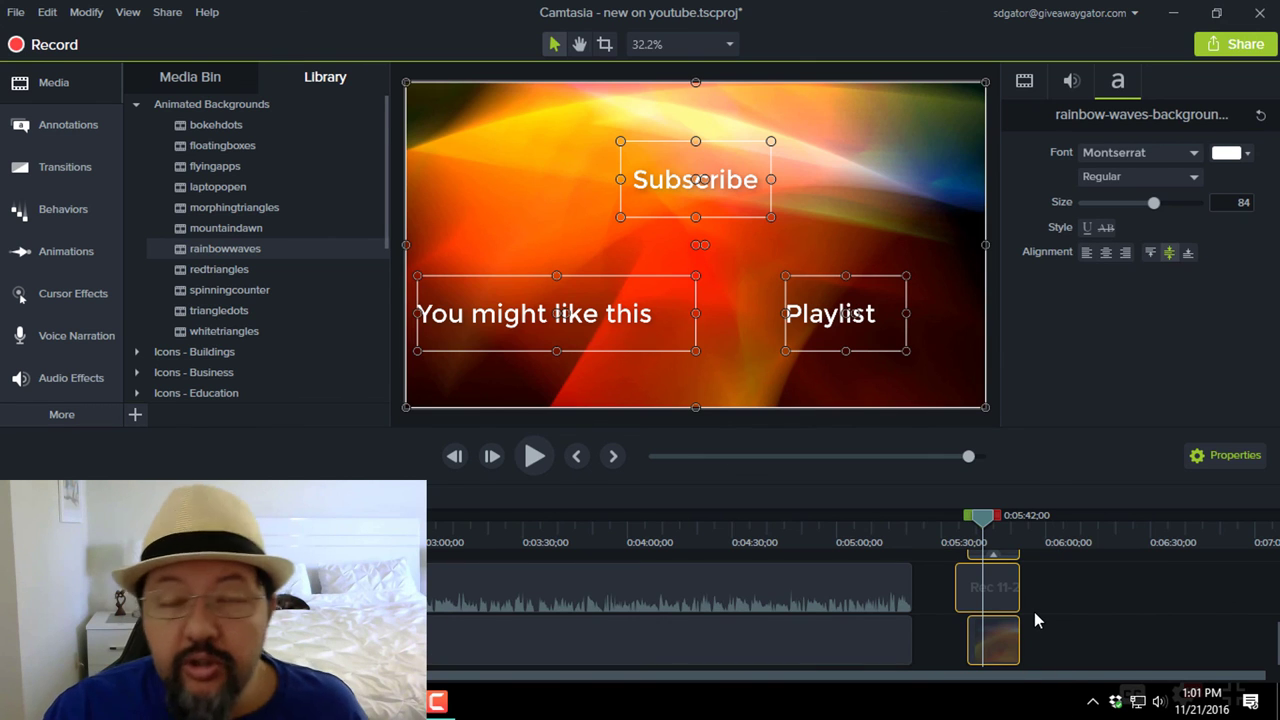
scroll(717, 190, "up", 1)
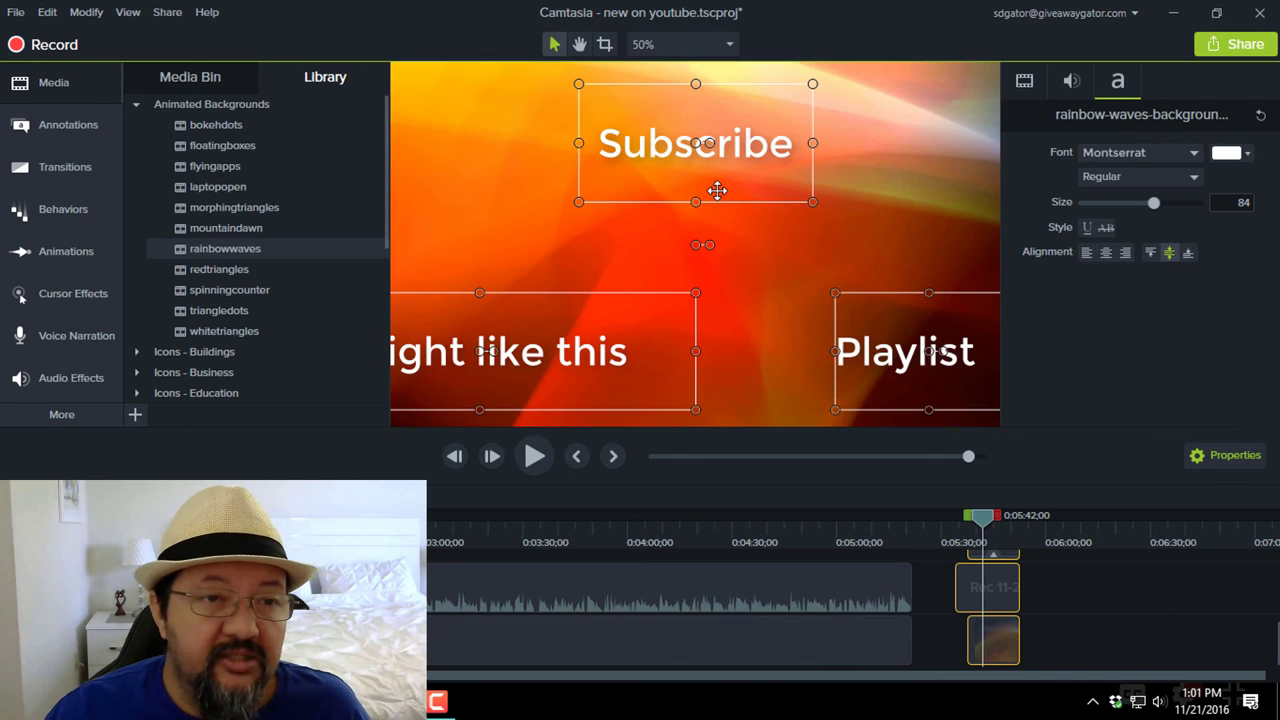
scroll(717, 190, "down", 1)
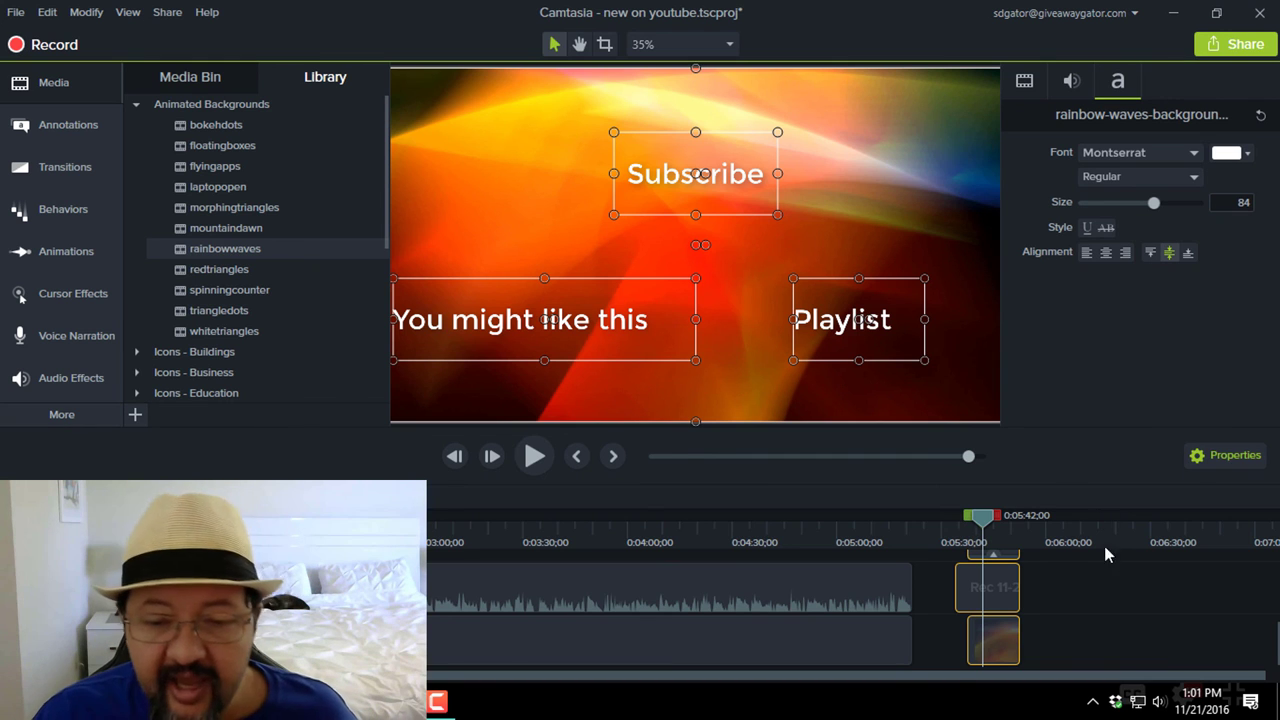
scroll(1093, 616, "up", 3)
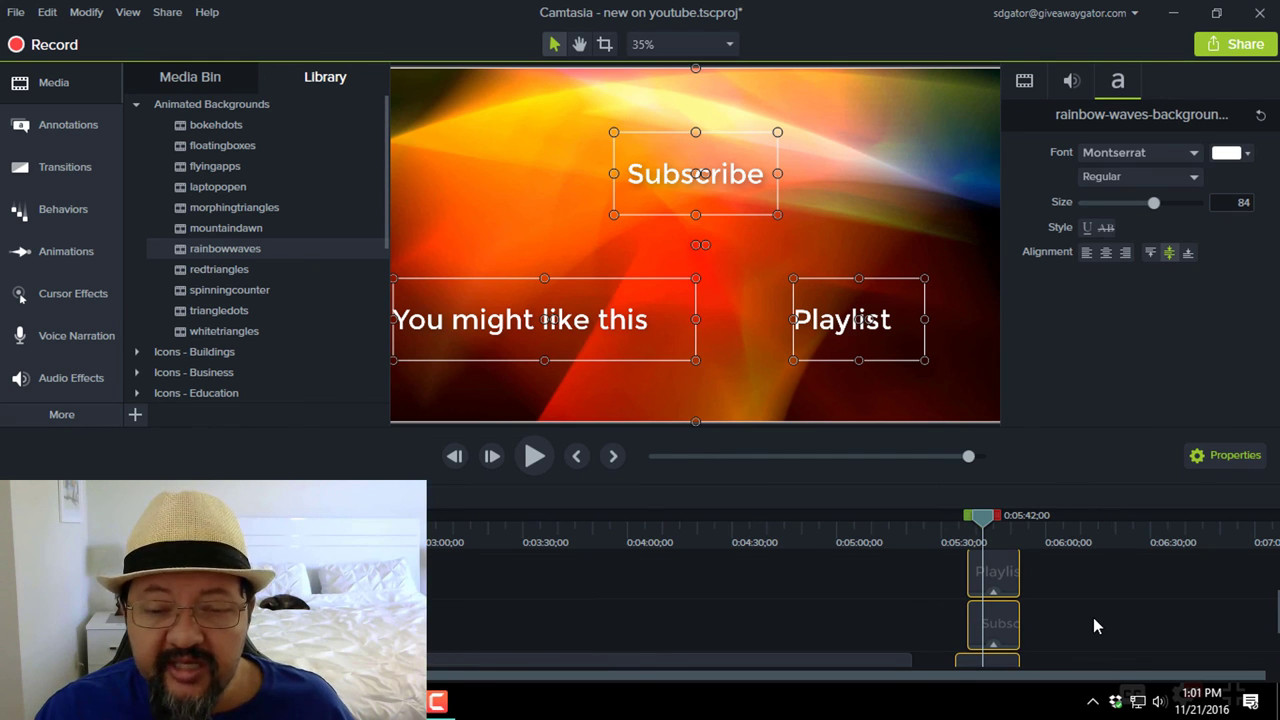
- Add the Cube rotate transition to the start of the end-screen clips
left_click(66, 172)
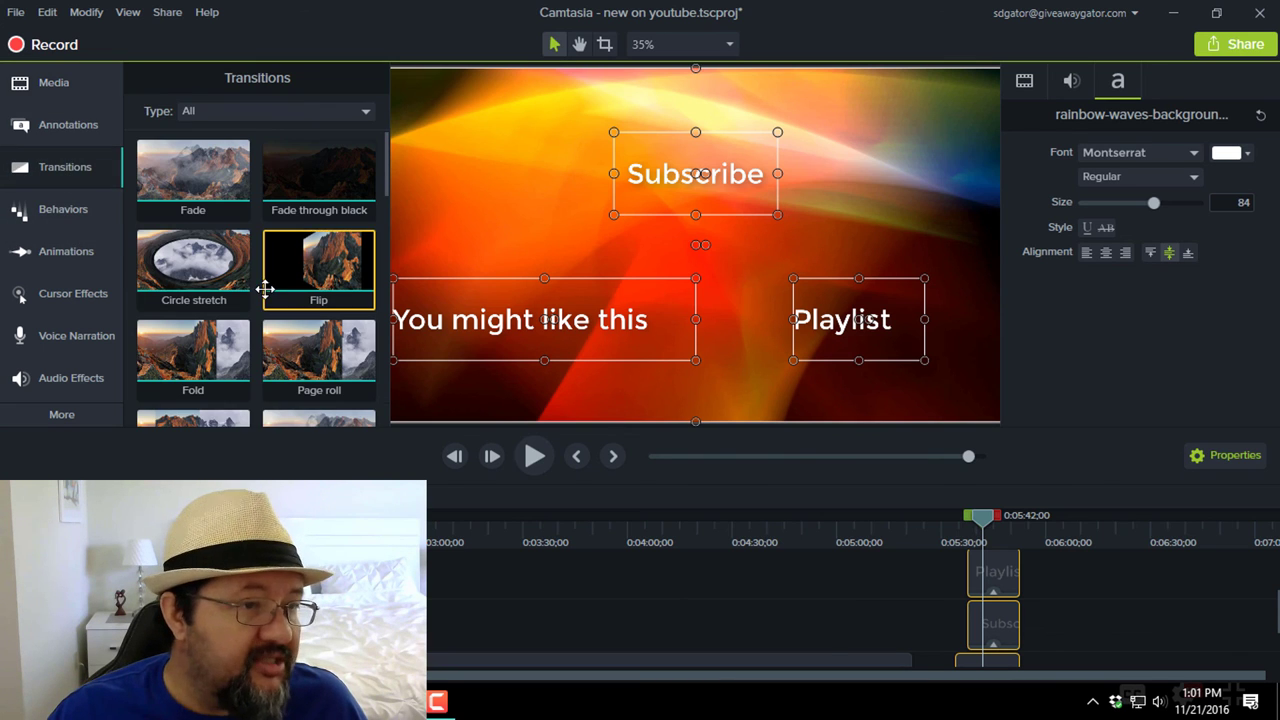
scroll(328, 235, "down", 4)
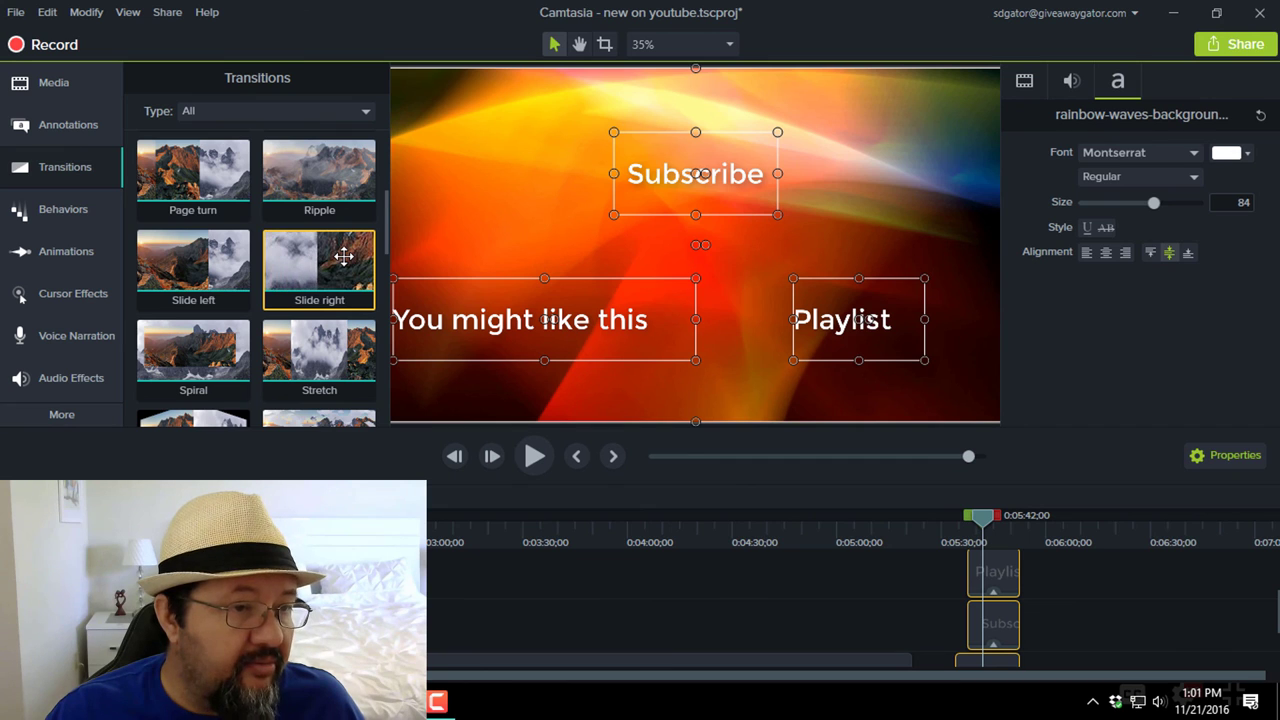
scroll(344, 255, "down", 2)
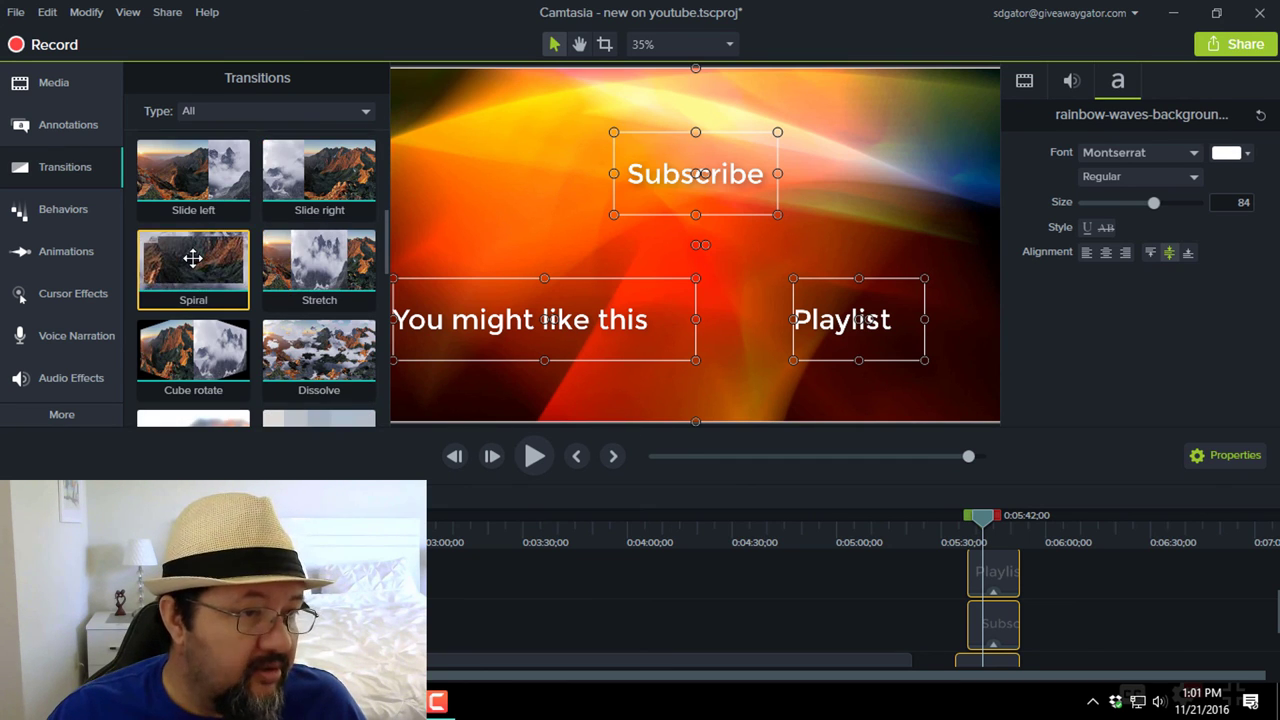
scroll(192, 258, "down", 1)
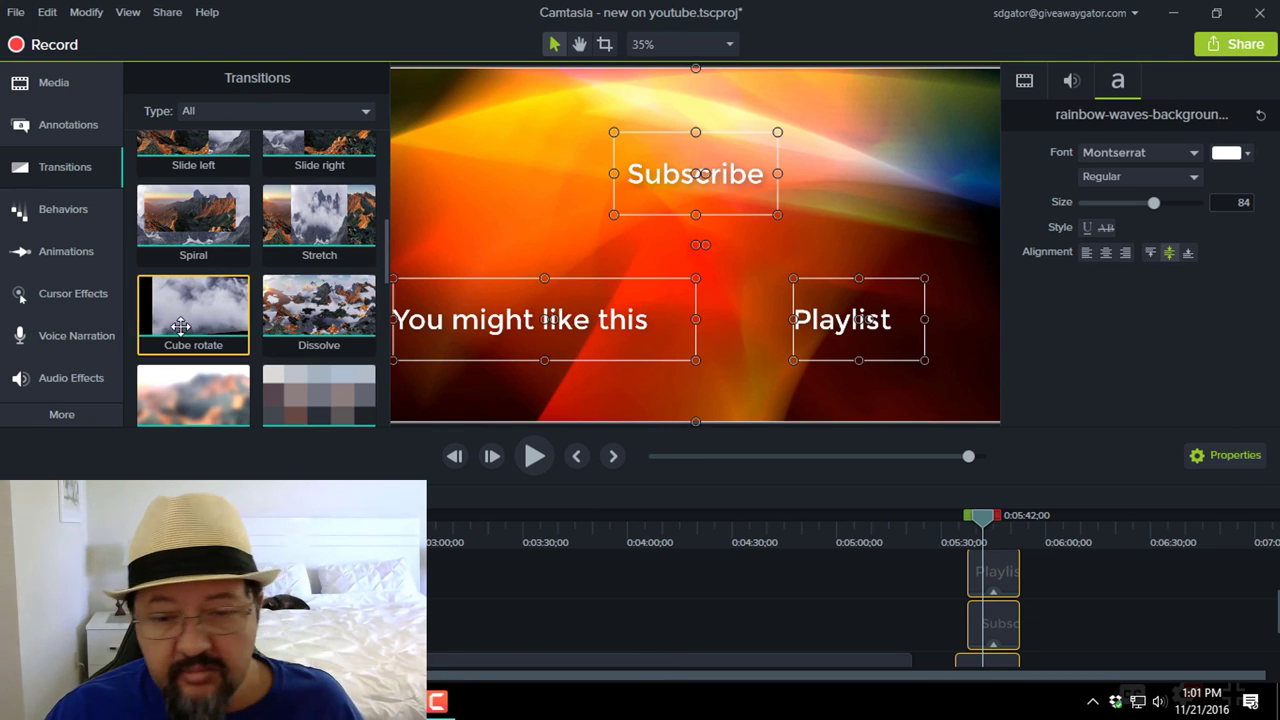
left_click_drag(180, 320, 972, 570)
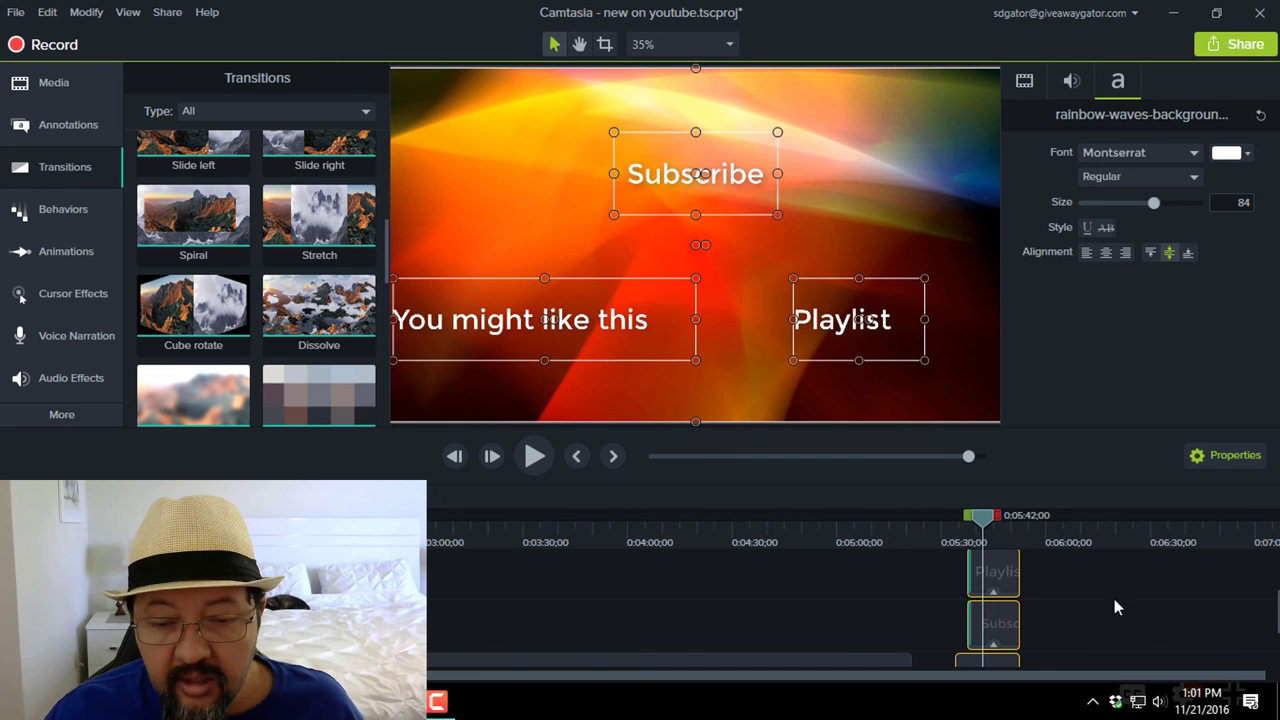
- Rewind to just before the end screen and play it to review the transition
scroll(1134, 603, "down", 1)
scroll(1134, 604, "down", 1)
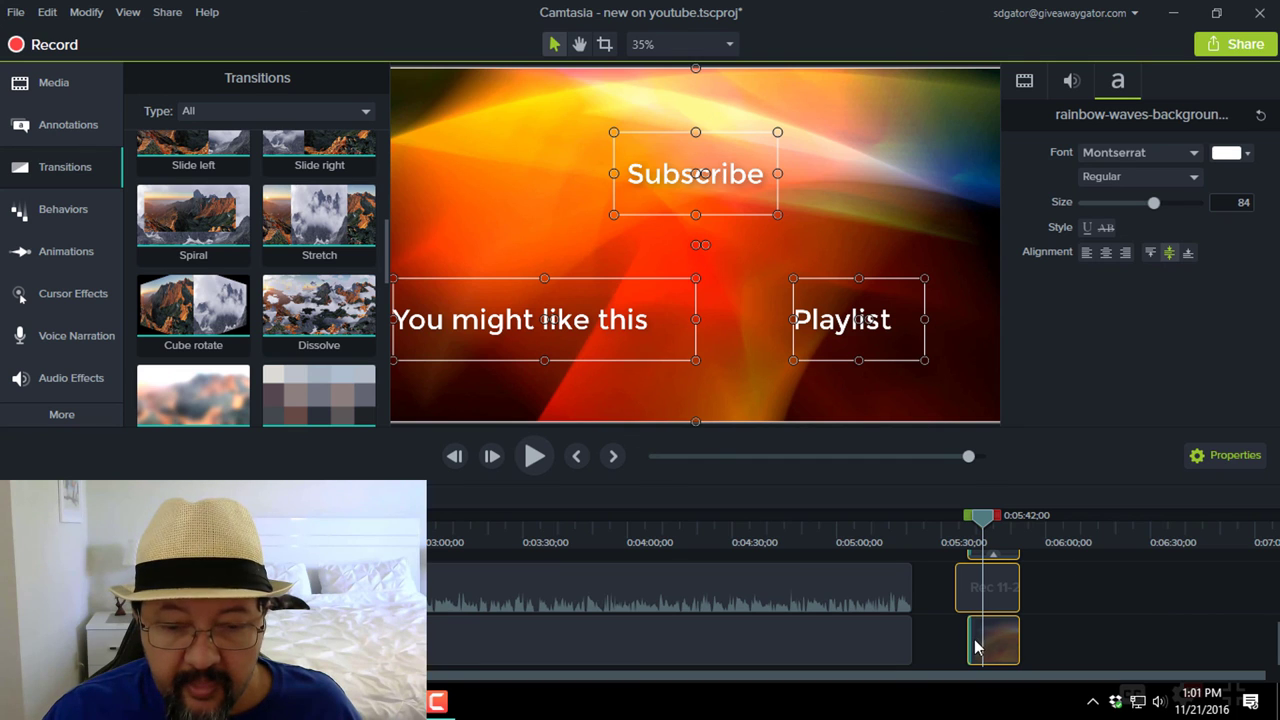
left_click_drag(985, 515, 940, 515)
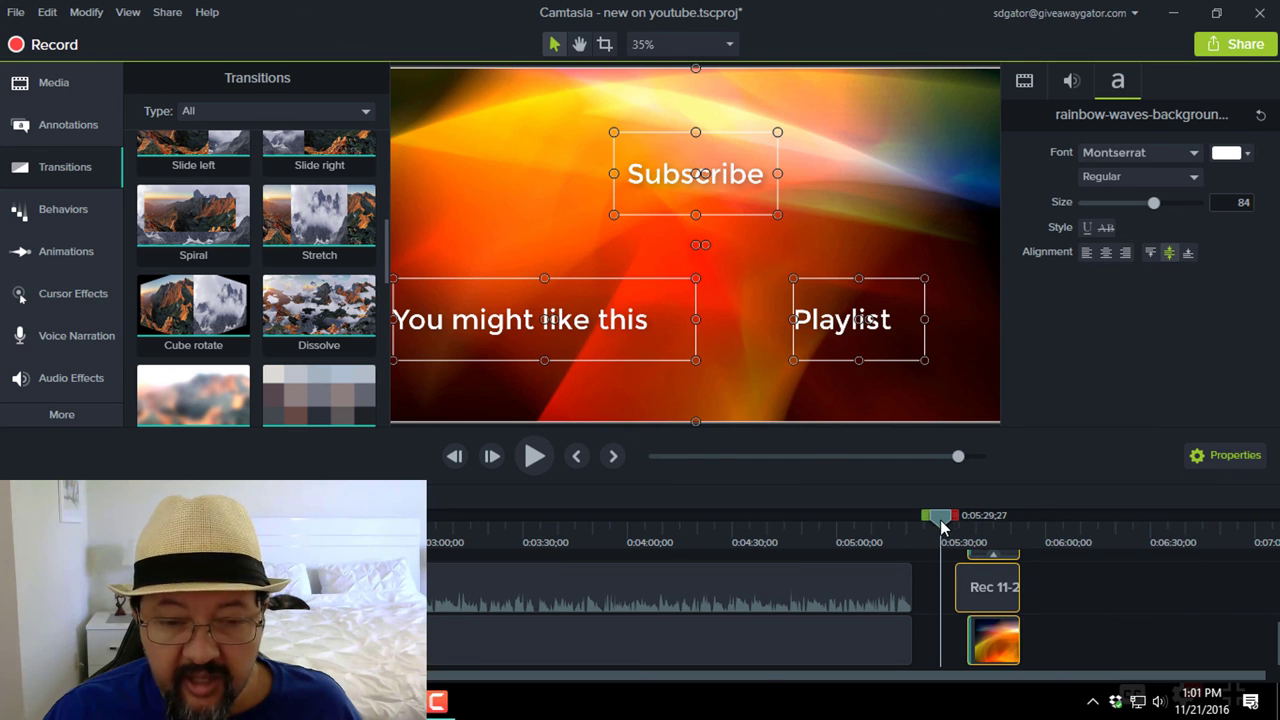
left_click(530, 456)
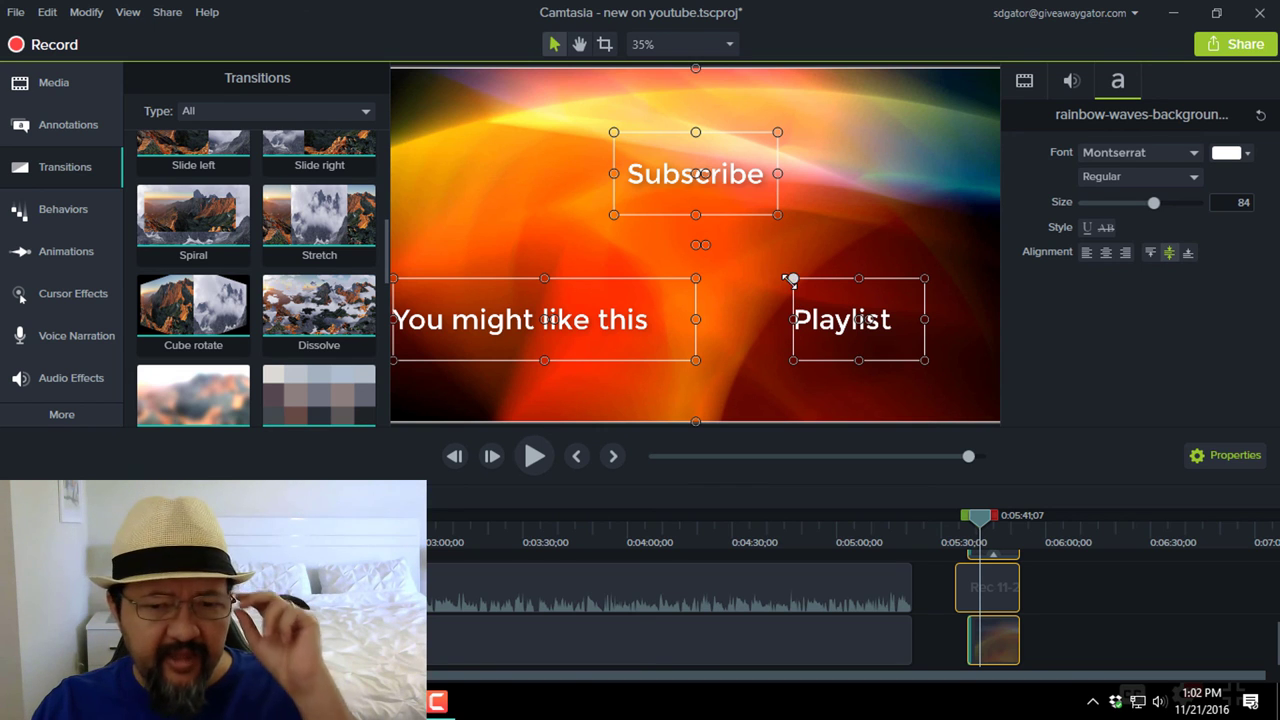
- Delete the recorded audio clip from the timeline
scroll(1077, 610, "up", 3)
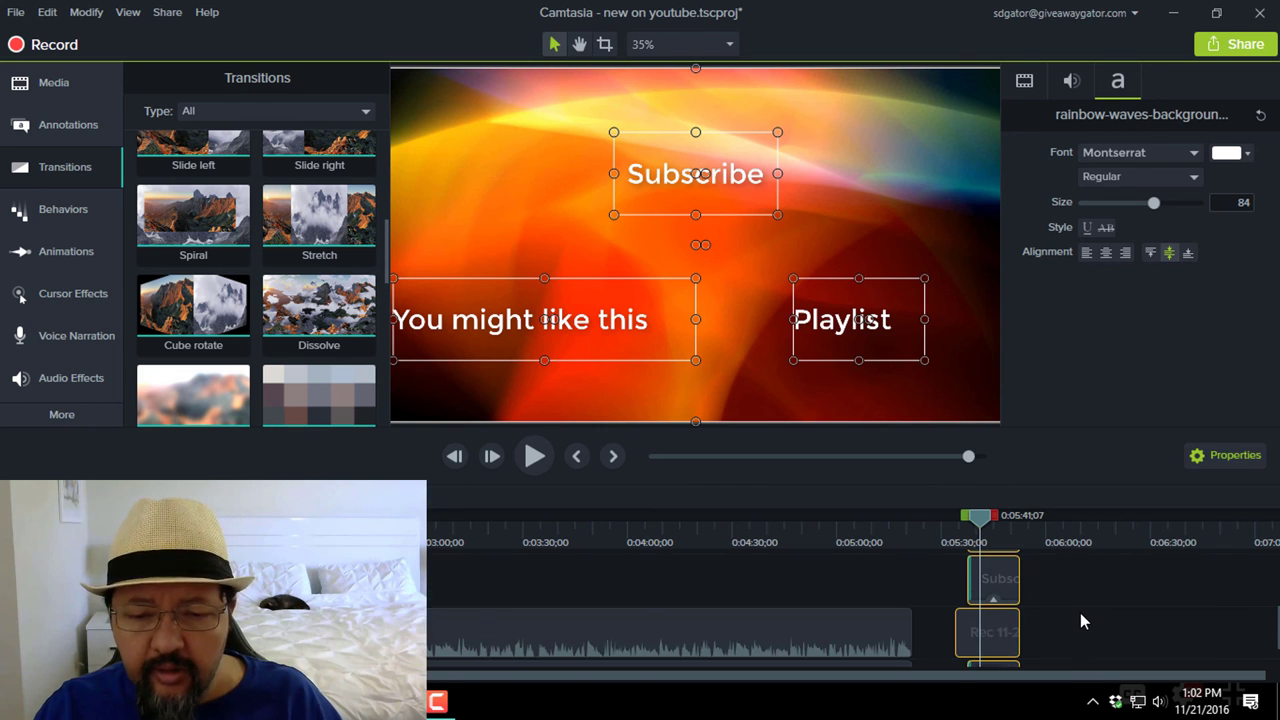
left_click(968, 640)
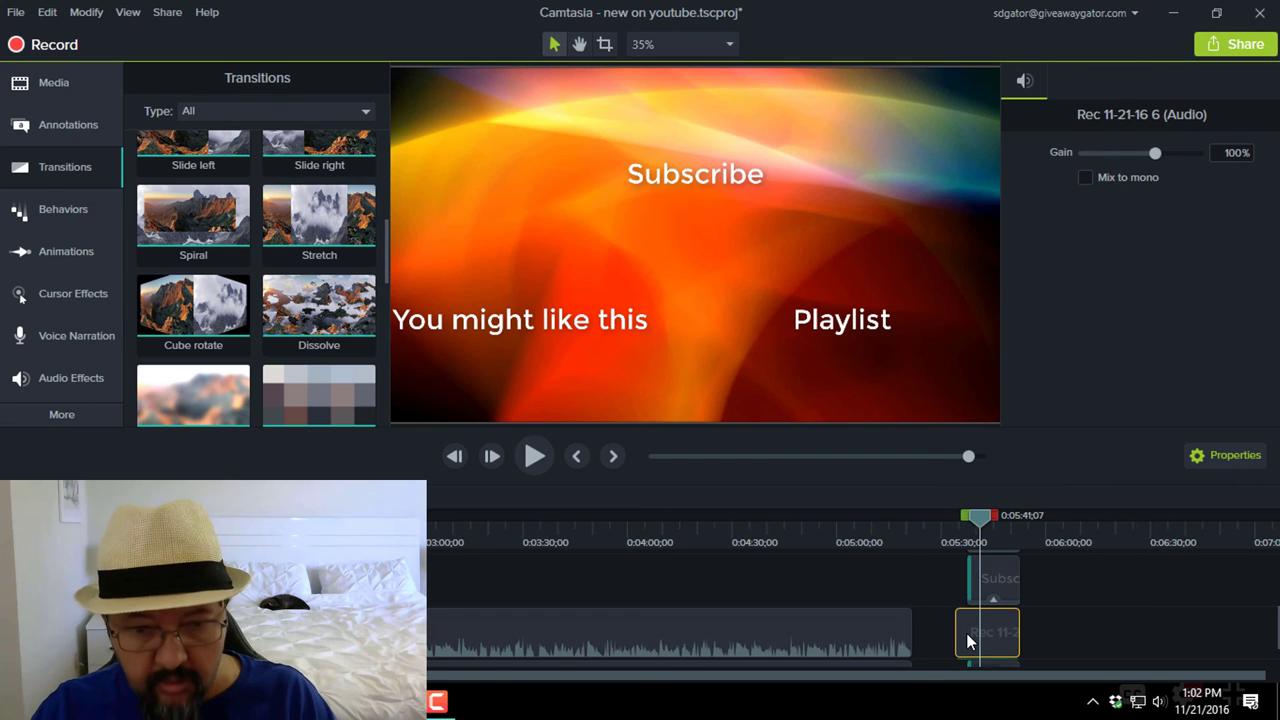
key("Delete")
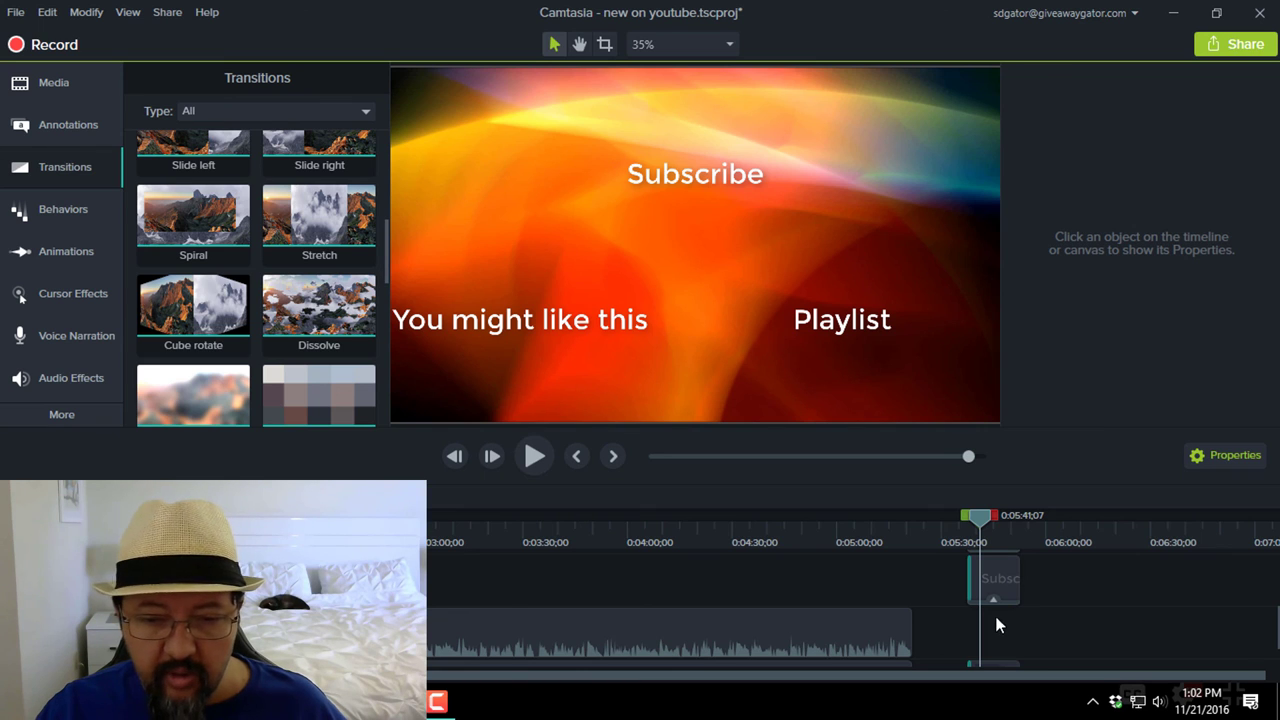
- Marquee-select the rainbow background and three text clips and group them into Group 1
scroll(1047, 639, "down", 3)
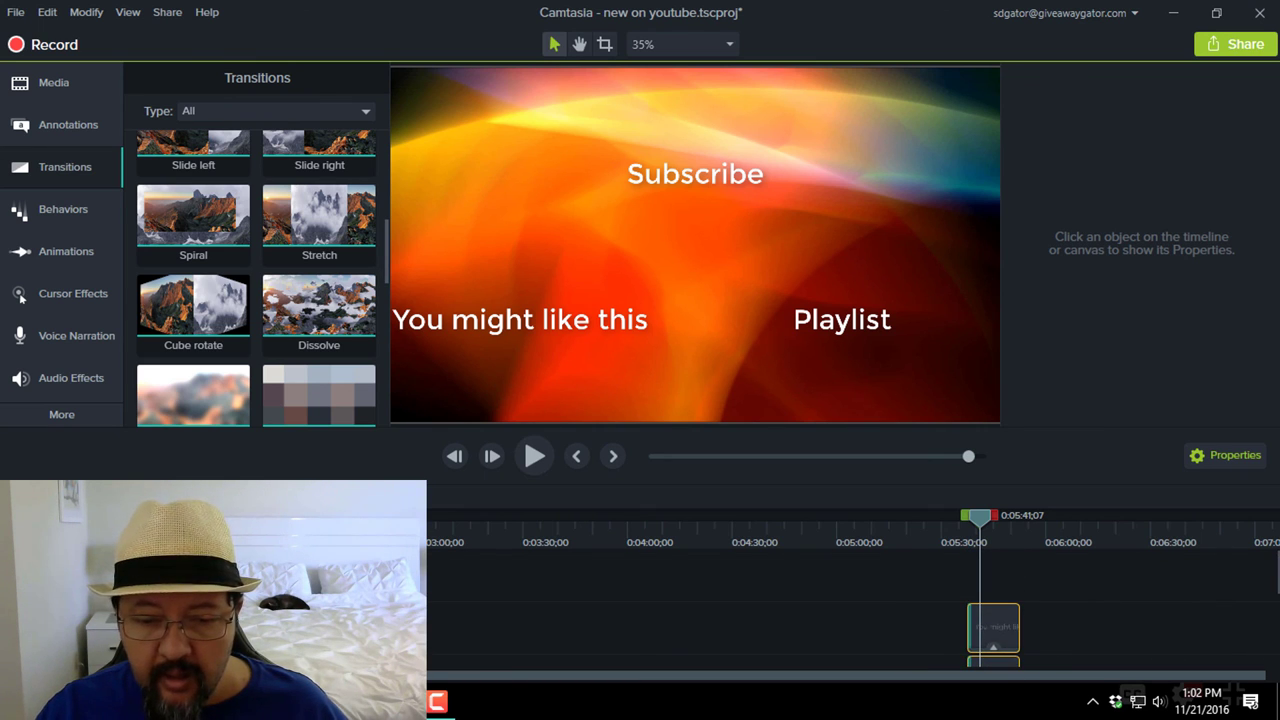
left_click(993, 628)
scroll(1110, 625, "up", 3)
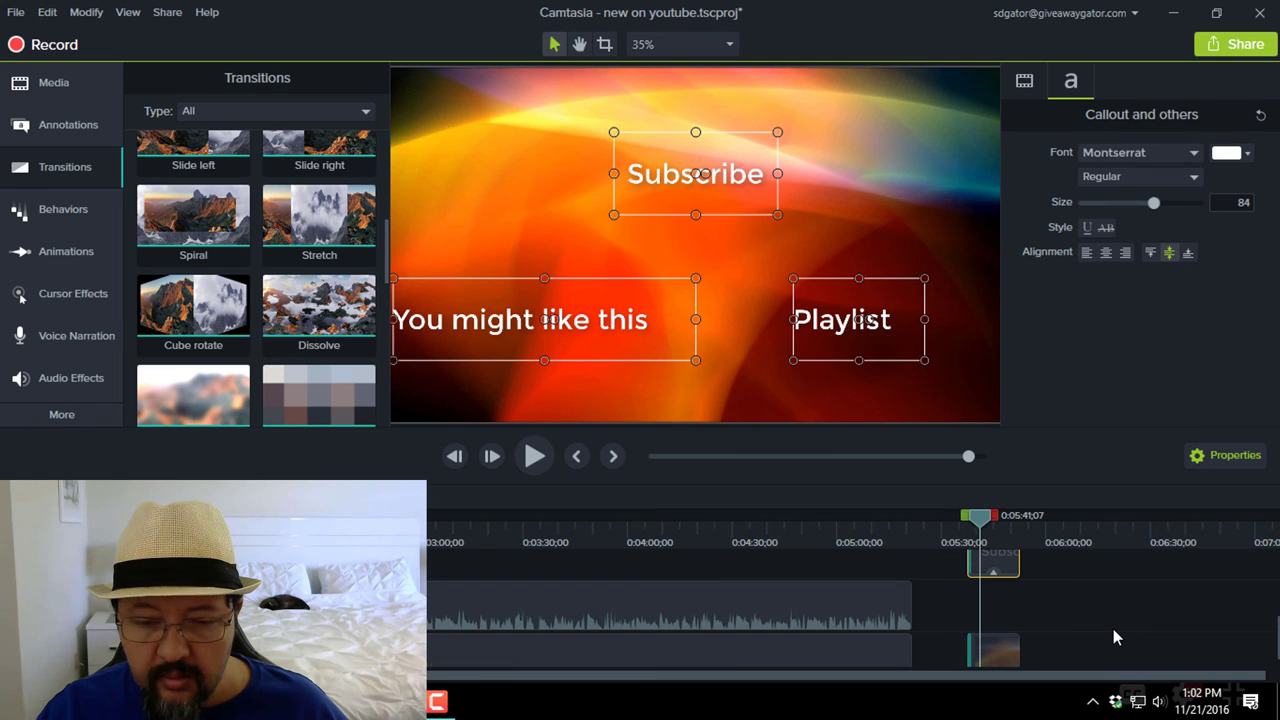
scroll(1113, 629, "down", 1)
left_click(1058, 652)
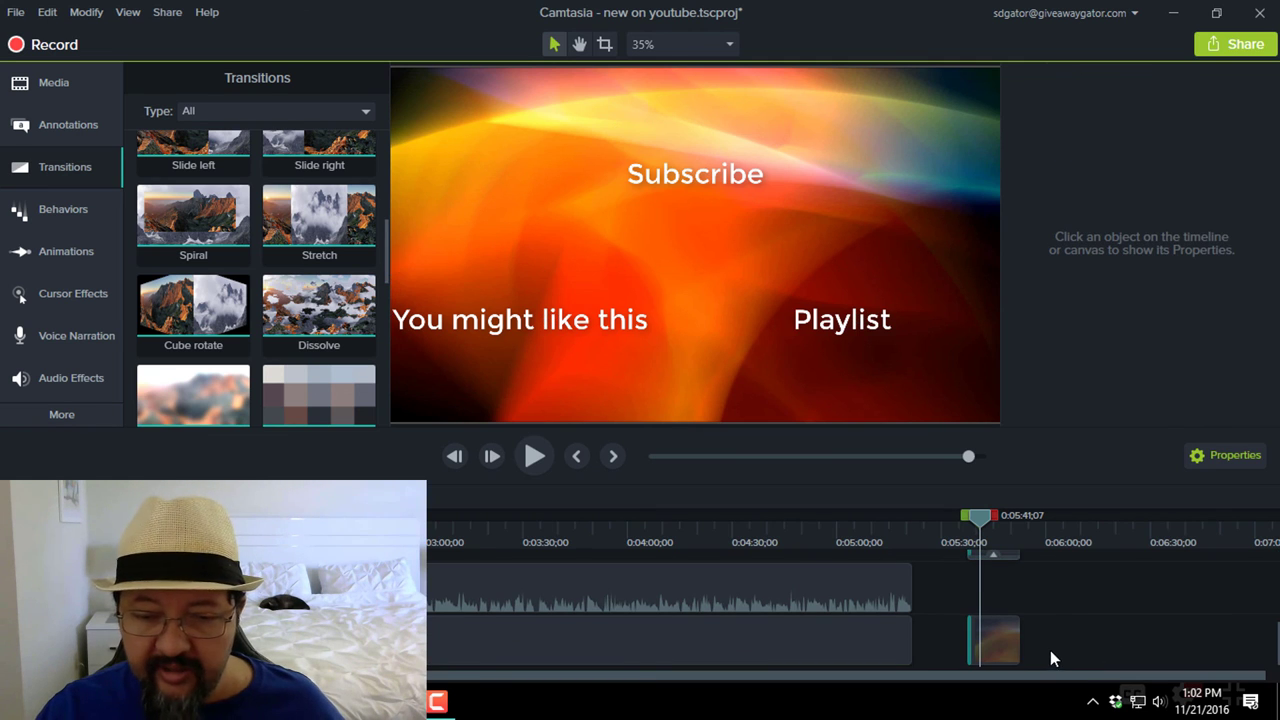
left_click_drag(1050, 658, 988, 574)
scroll(1061, 580, "down", 1)
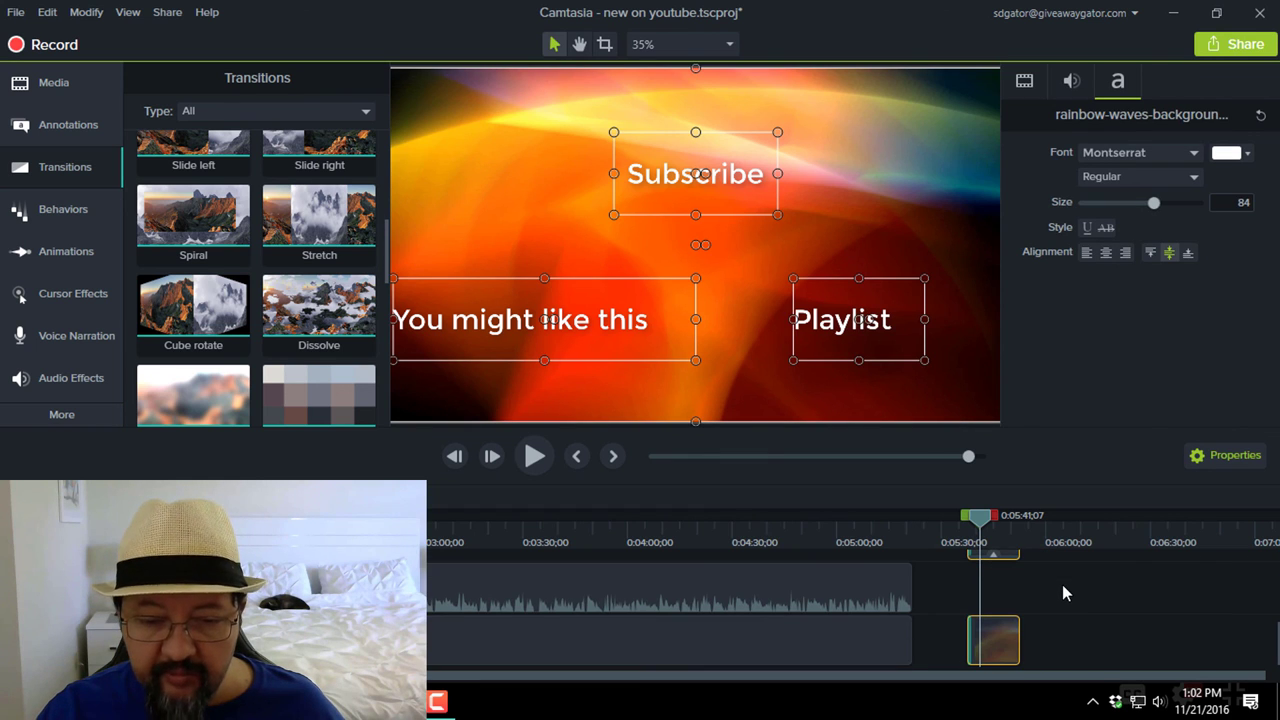
right_click(998, 631)
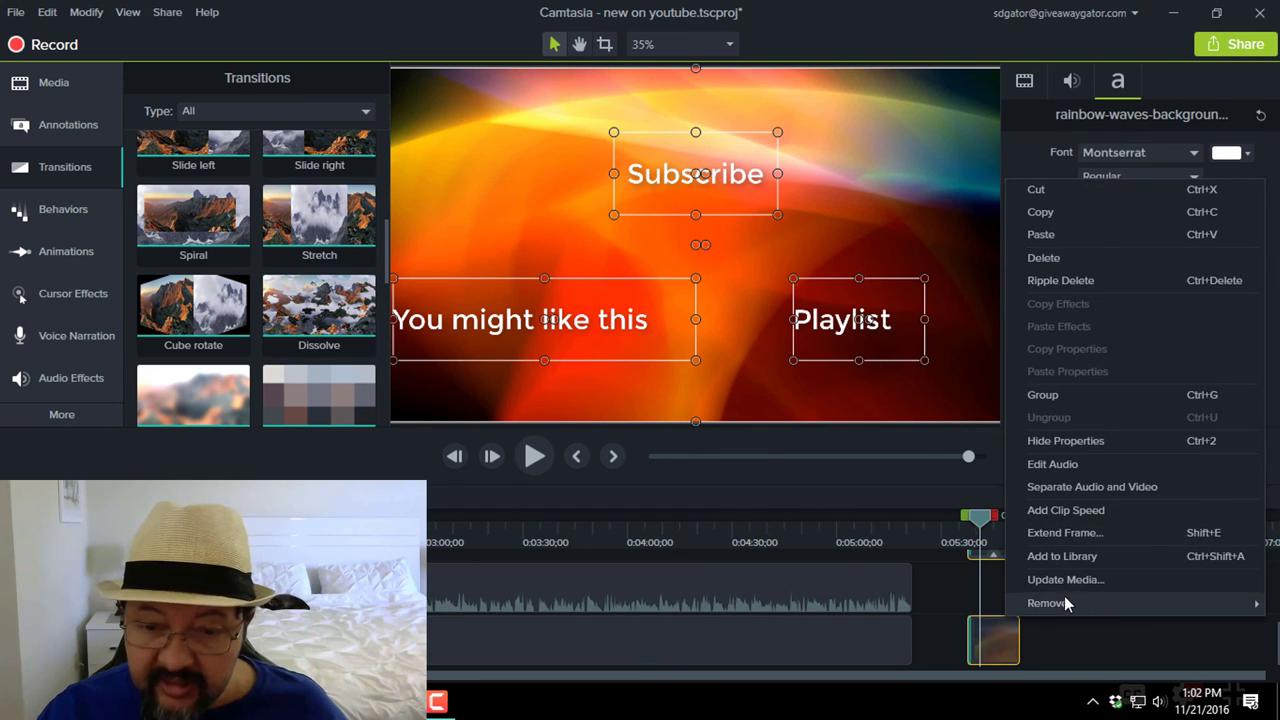
left_click(1045, 395)
right_click(1005, 631)
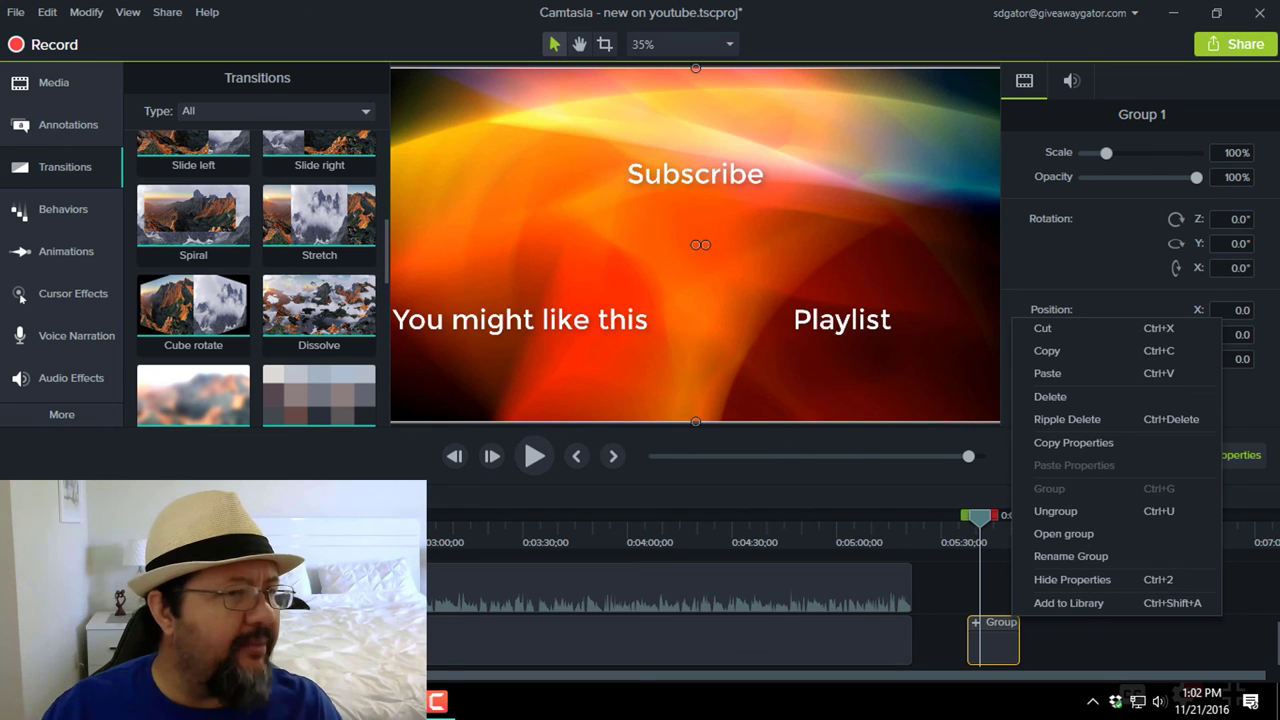
- Save Group 1 to the Library as the YouTube Endscreen asset
left_click(78, 73)
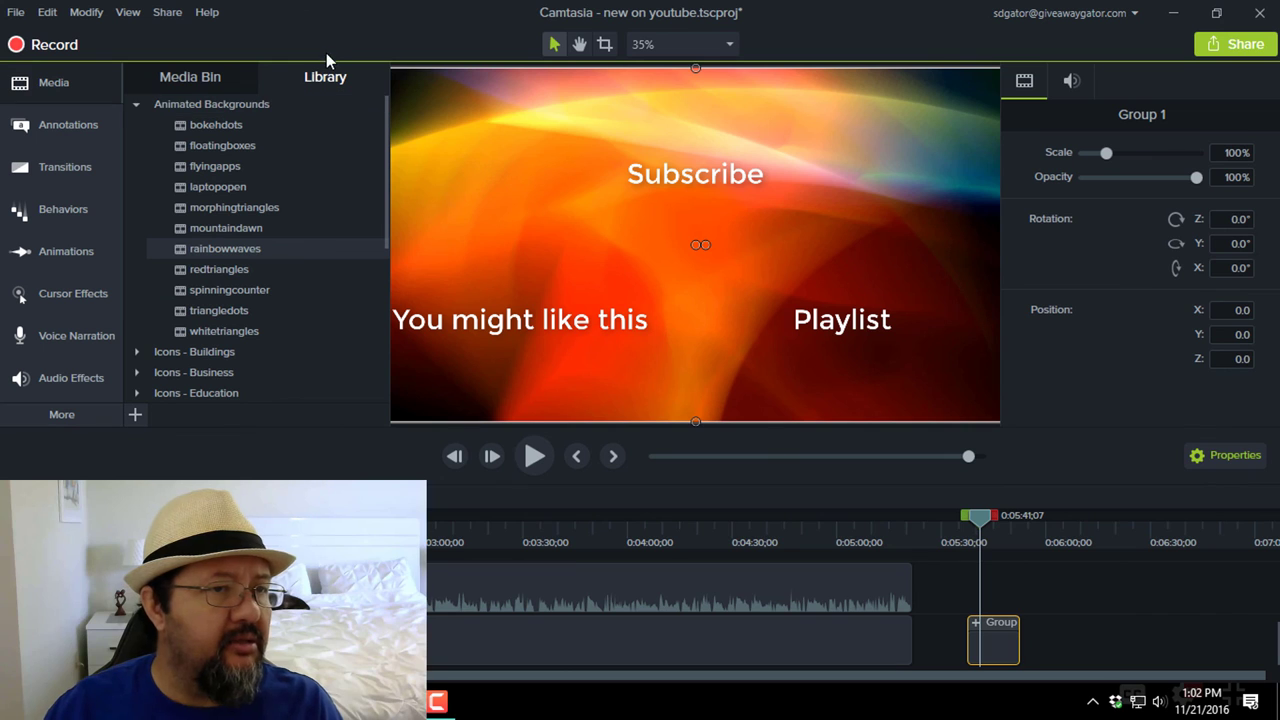
scroll(281, 271, "down", 5)
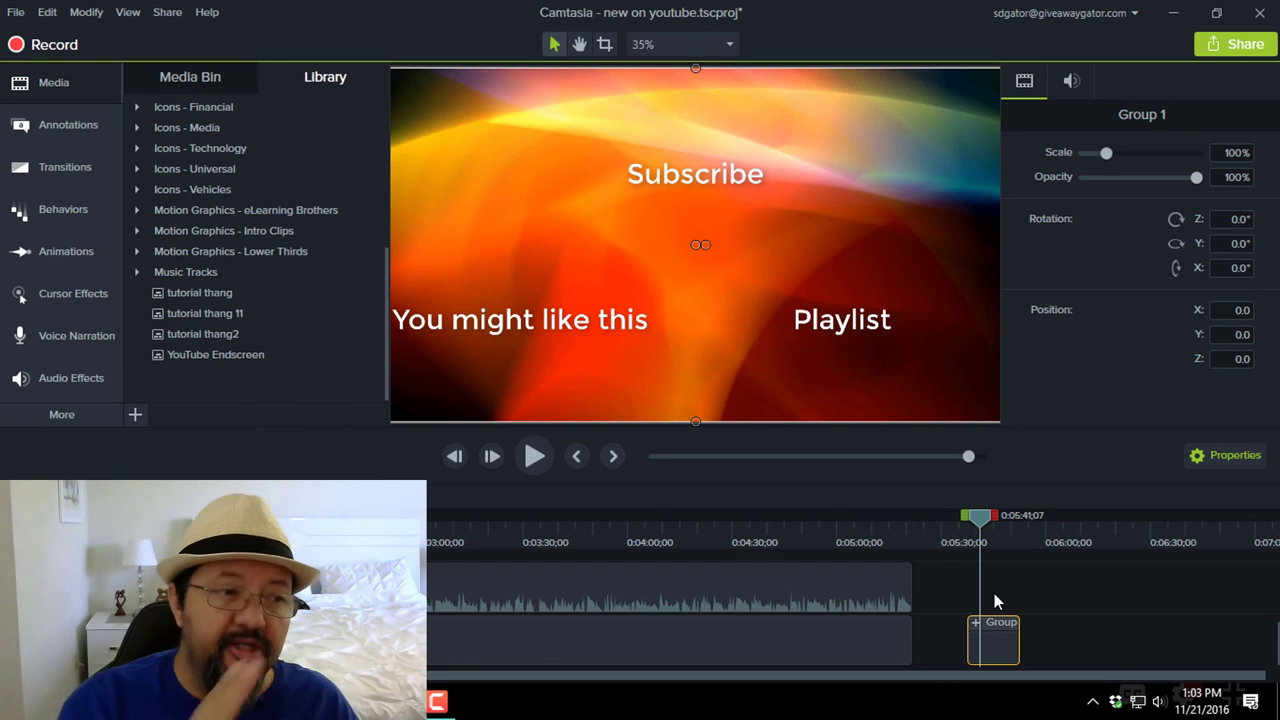
scroll(994, 596, "up", 1)
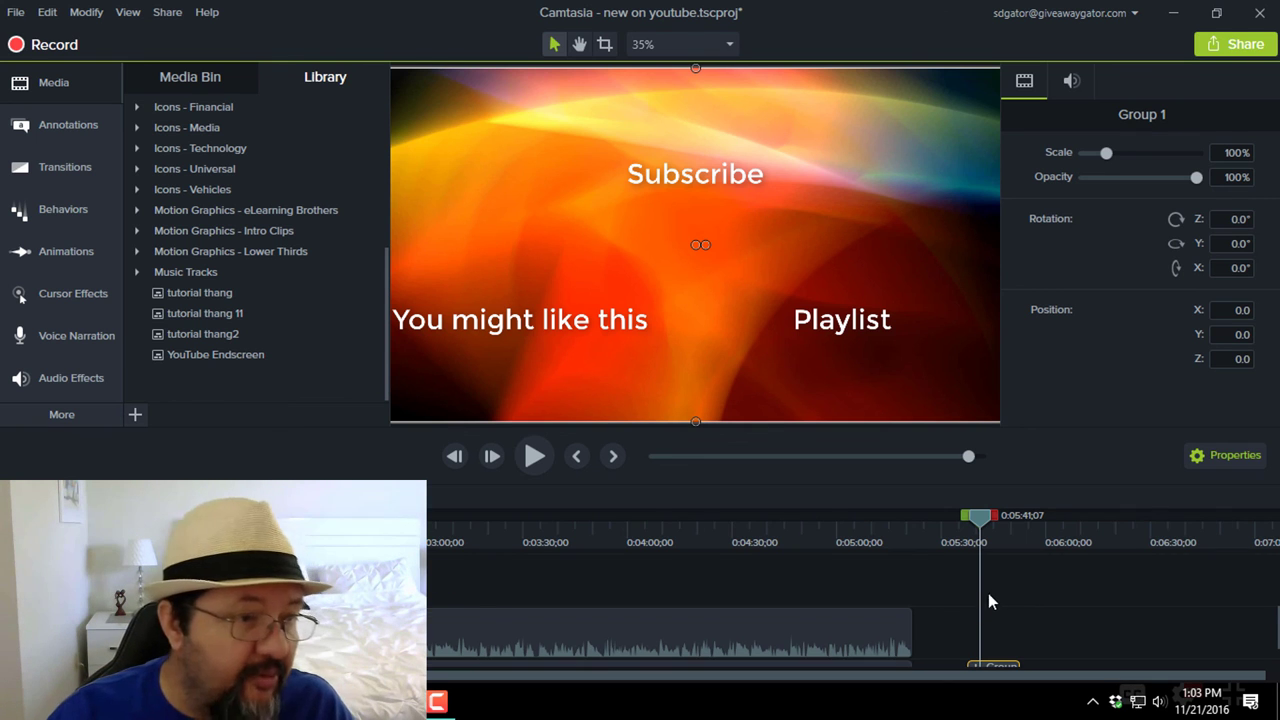
- Place a YouTube Endscreen copy after Group 1, scrub to check it, then delete it
left_click_drag(191, 356, 1050, 640)
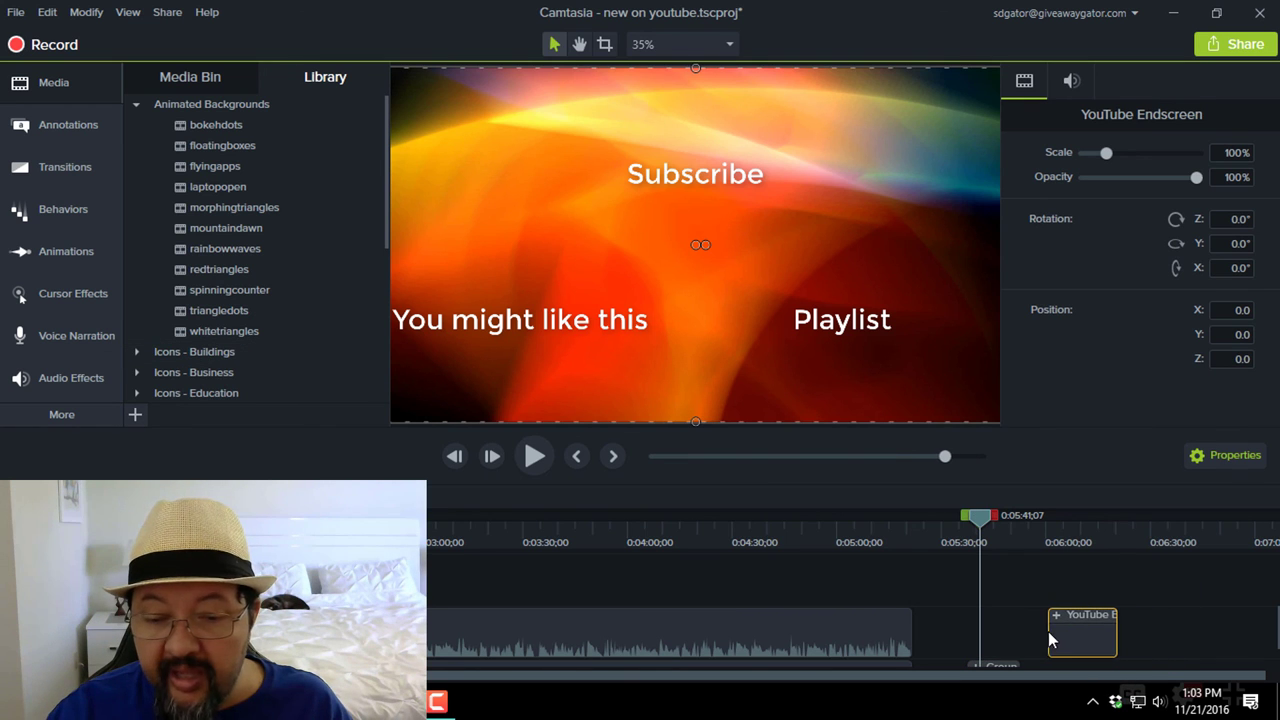
left_click_drag(985, 516, 1024, 537)
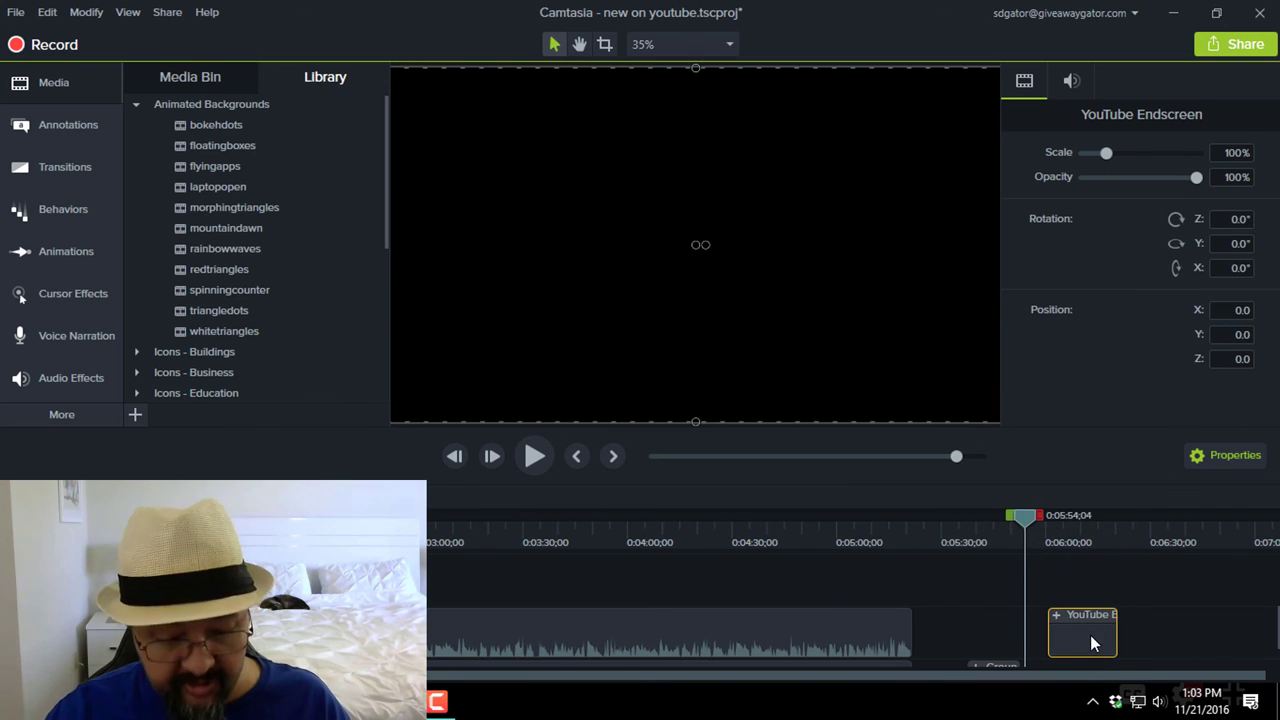
key("Delete")
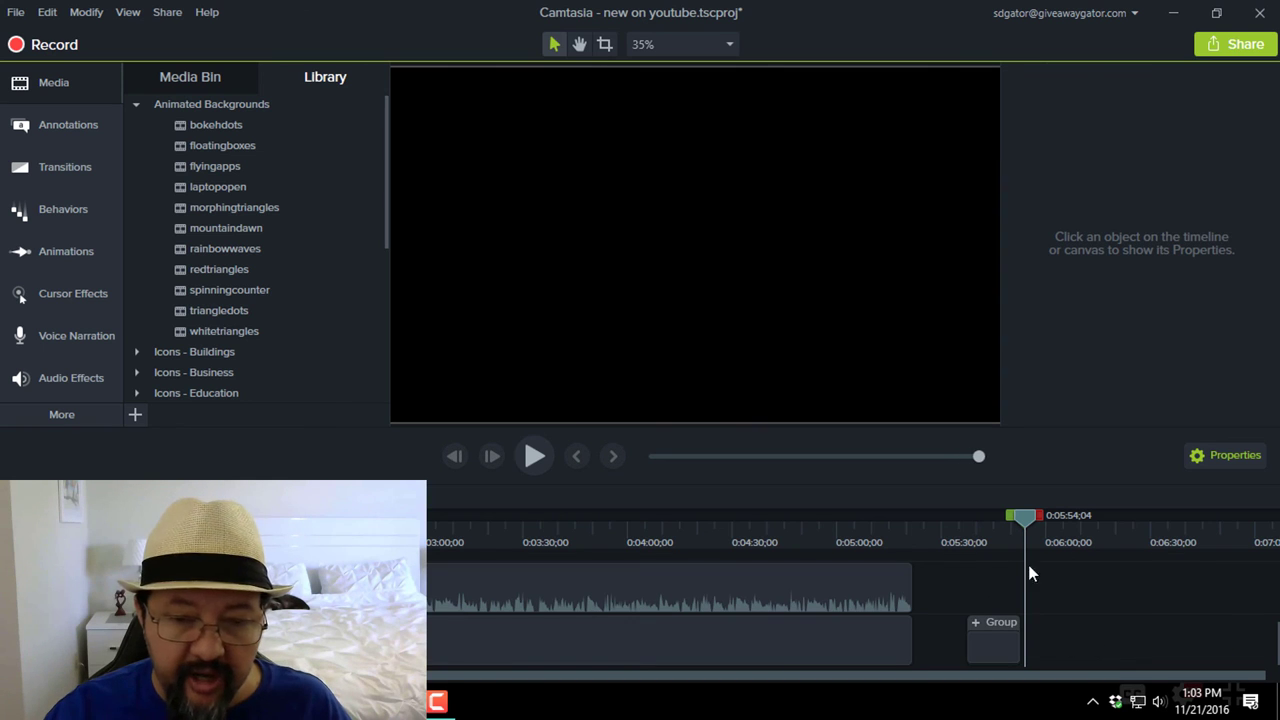
left_click_drag(1024, 518, 960, 524)
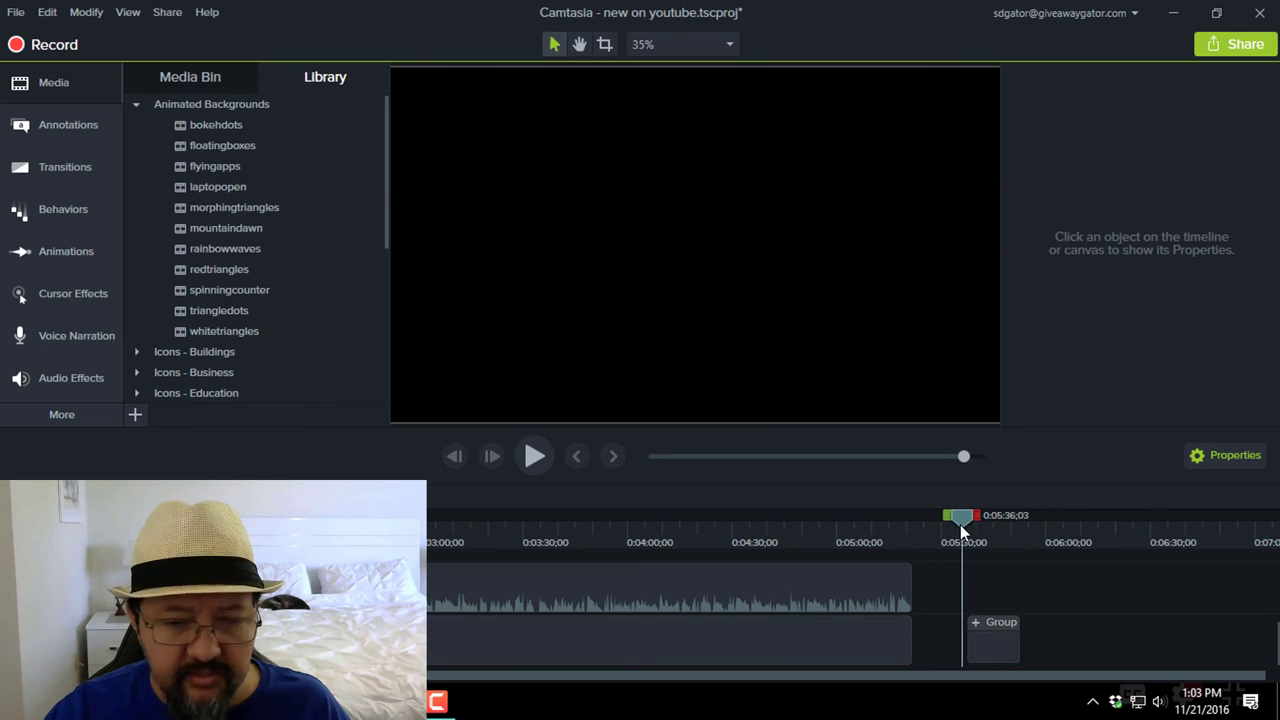
left_click(537, 457)
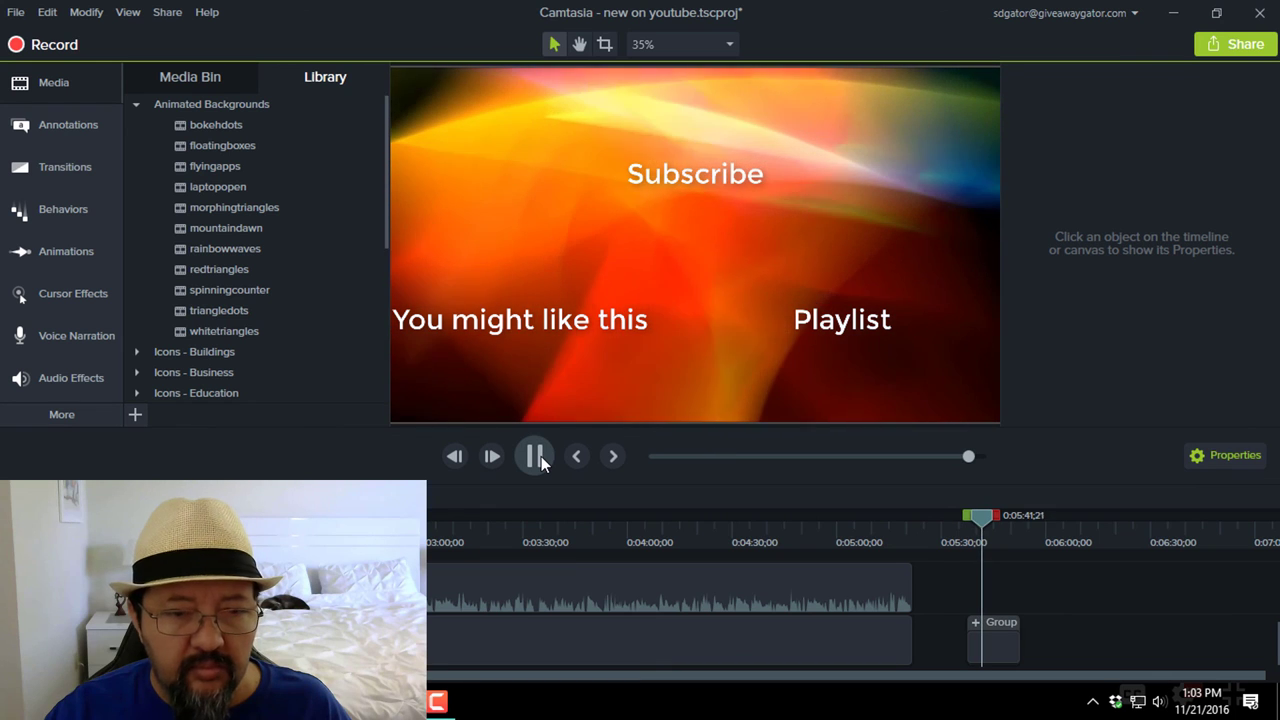
left_click(537, 457)
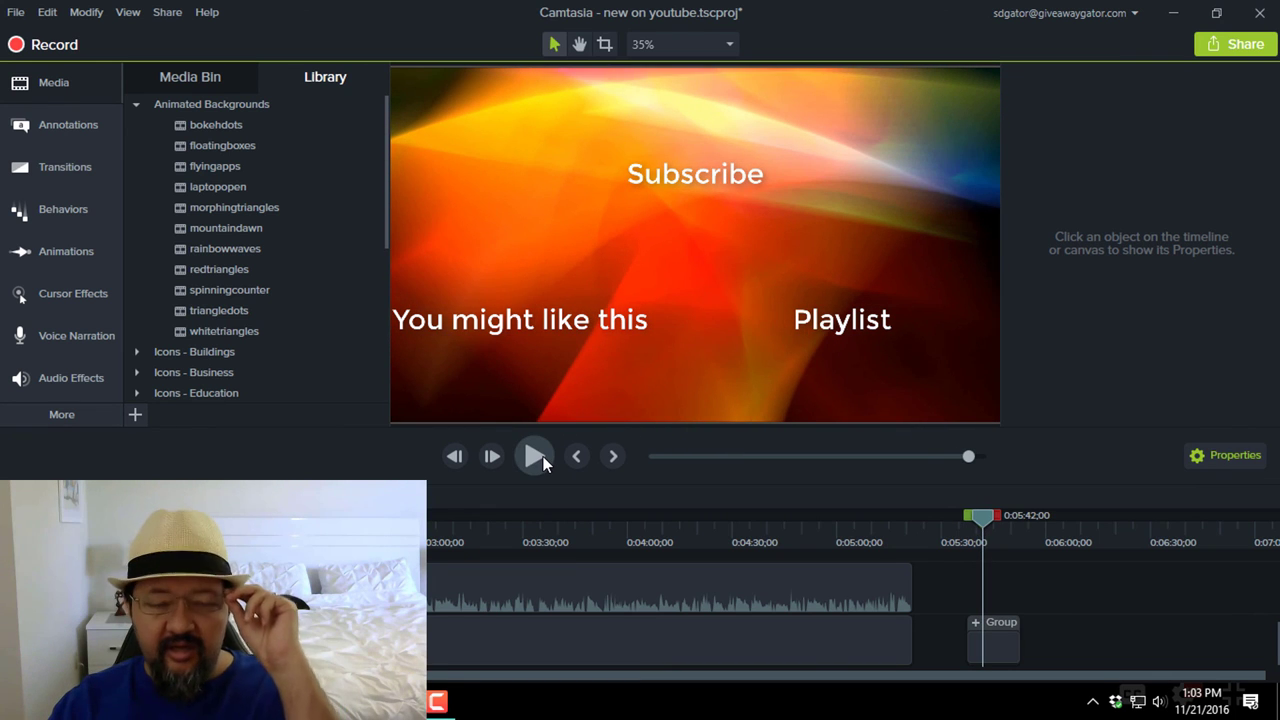